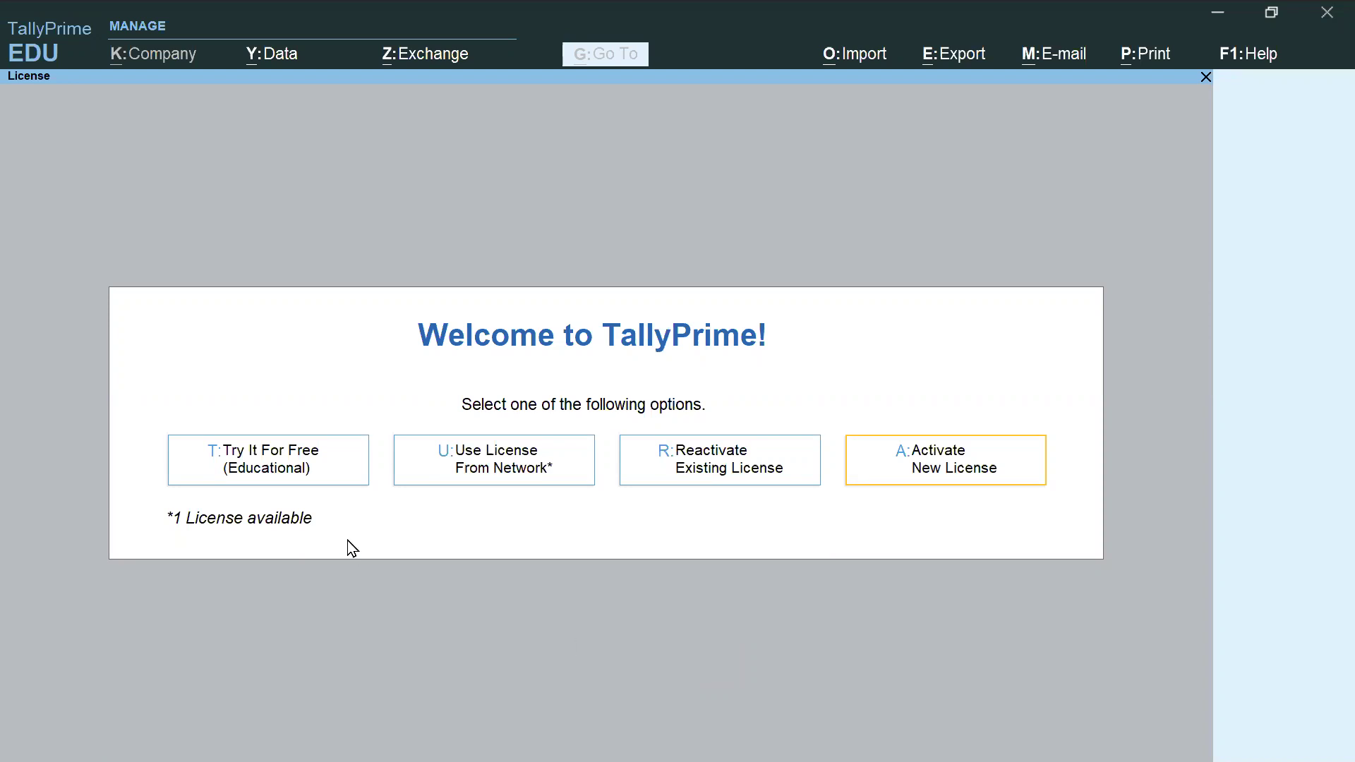
# Step: Start working in the free educational mode instead of using or activating a license
pyautogui.click(271, 470)
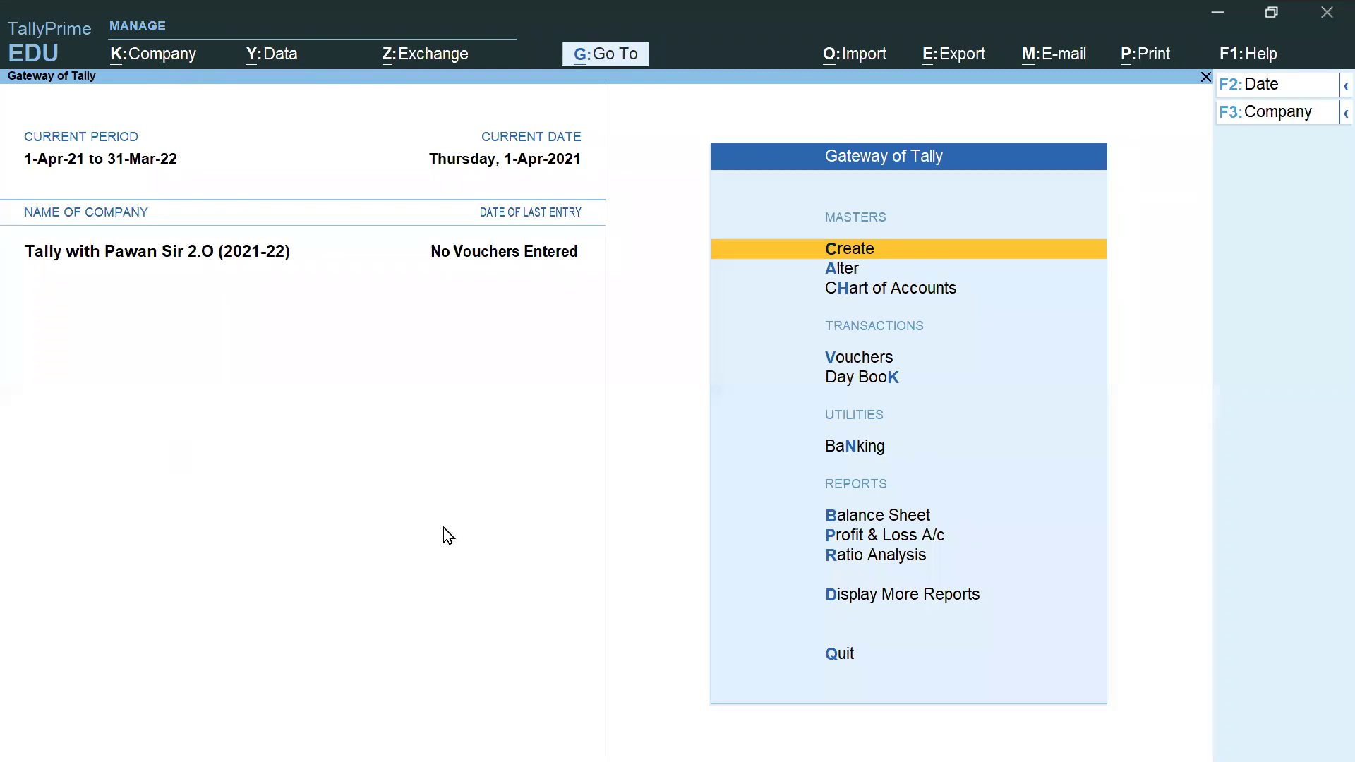
pyautogui.moveTo(94, 34); pyautogui.dragTo(215, 86)
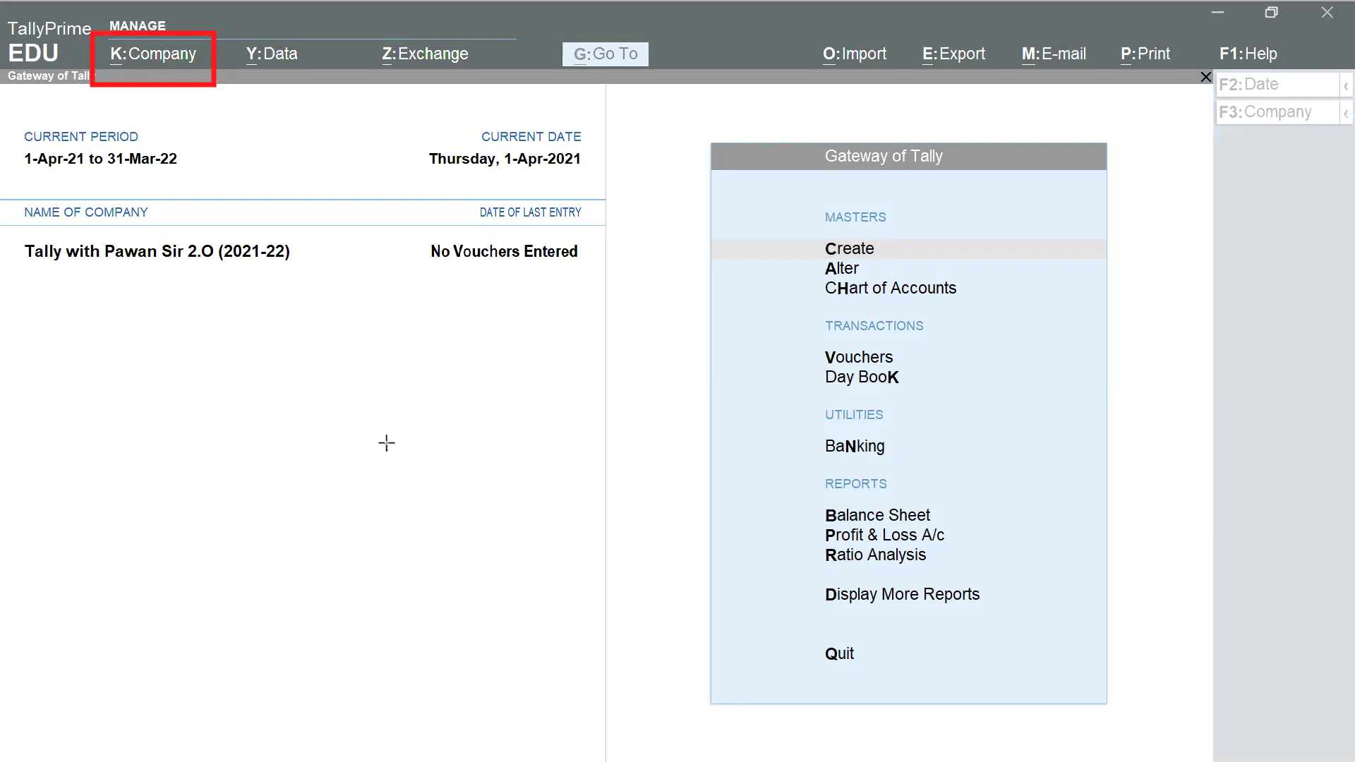
pyautogui.click(331, 332)
pyautogui.write('Al')
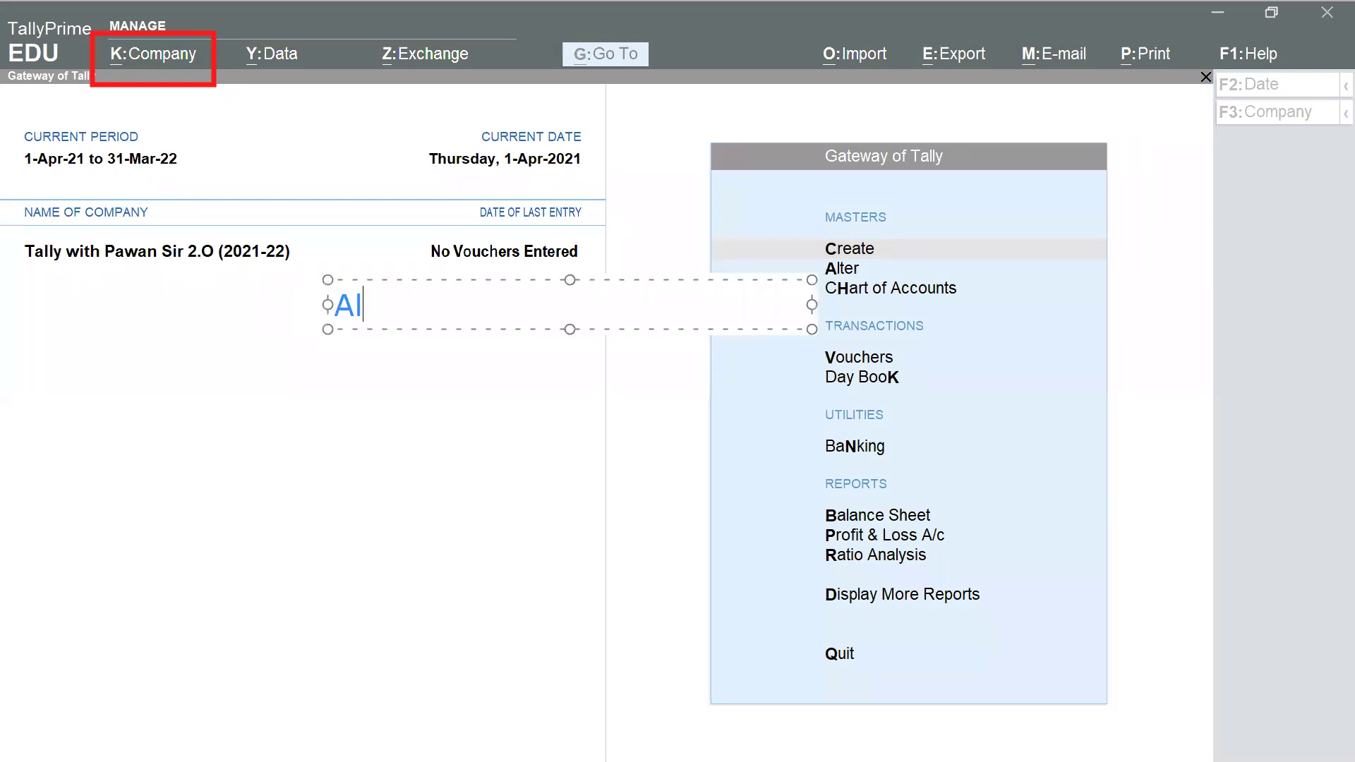
pyautogui.write('t+K')
pyautogui.press('Escape')
pyautogui.click(345, 347)
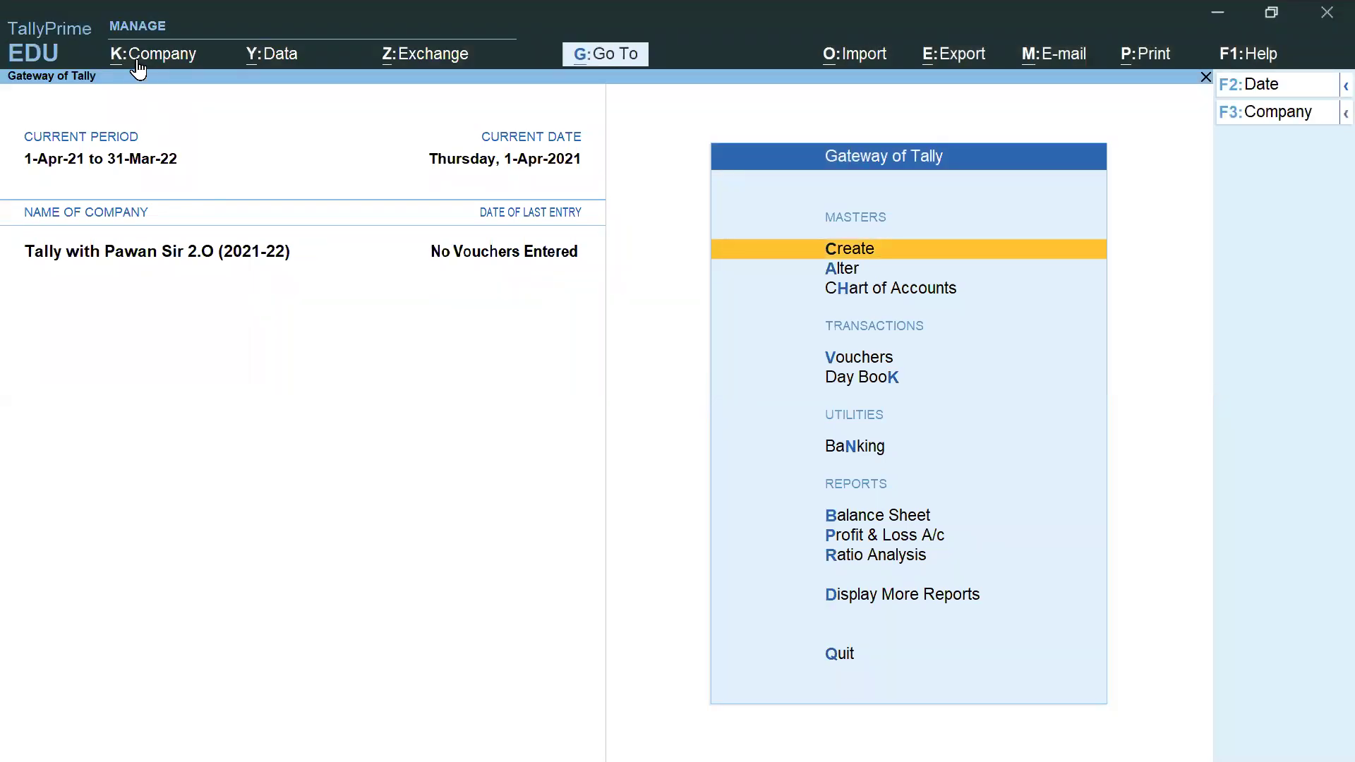
# Step: View the available company management commands and return to the Gateway of Tally
pyautogui.hotkey('alt', 'k')
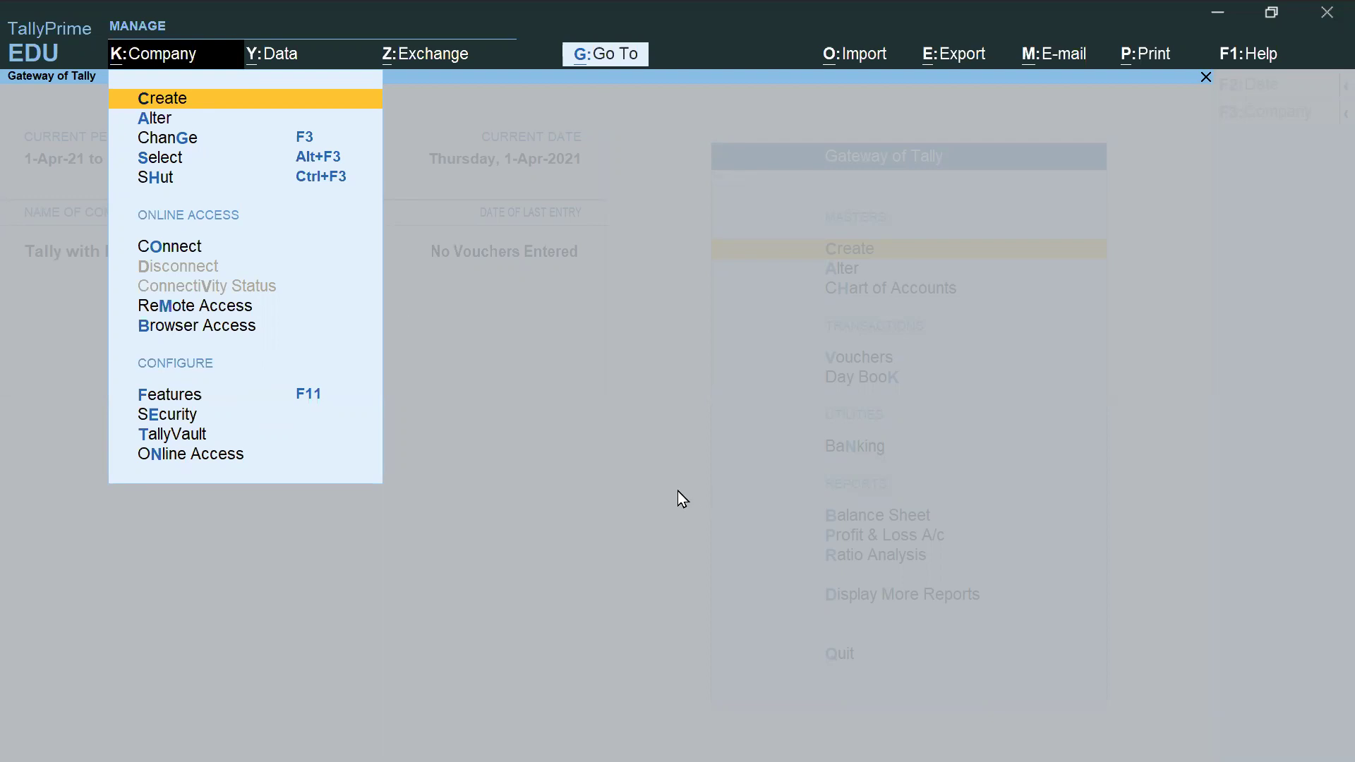
pyautogui.click(534, 460)
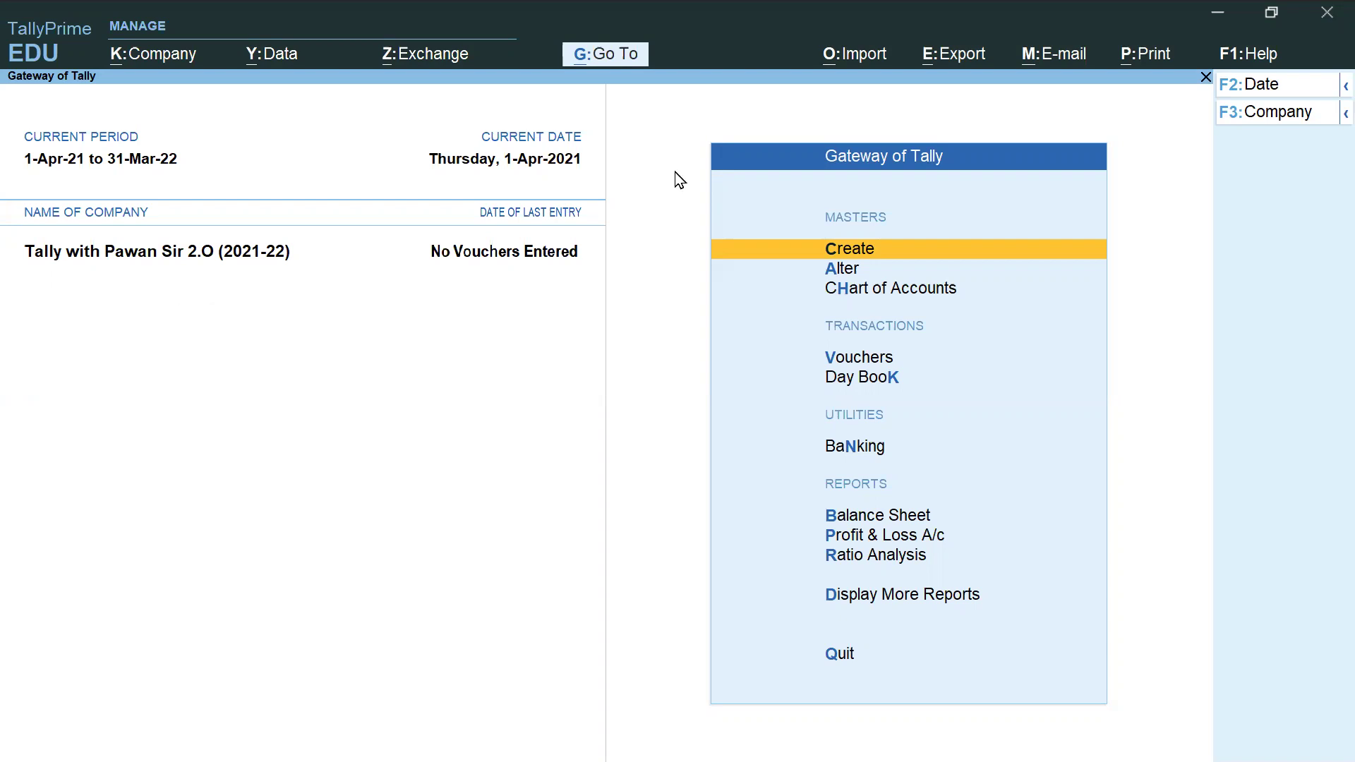
pyautogui.hotkey('alt', 'Tab')
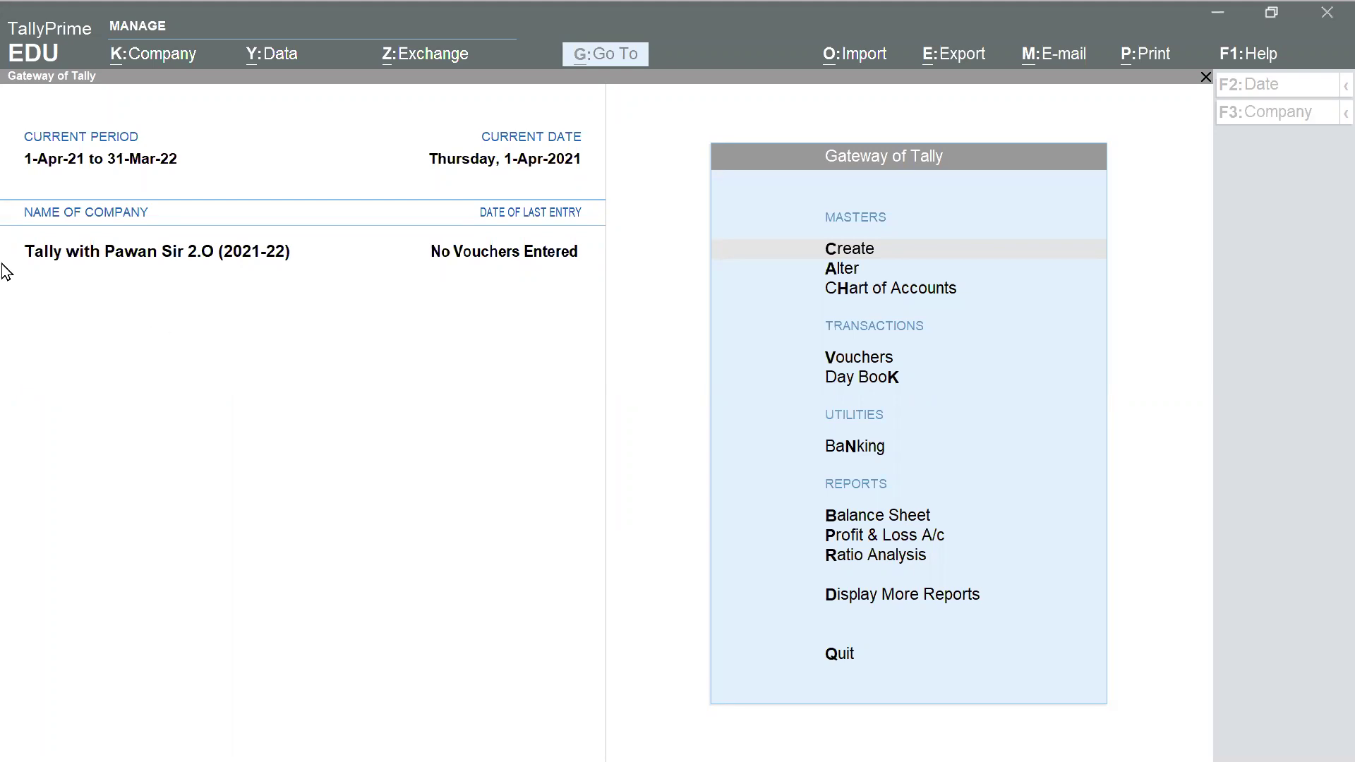
pyautogui.moveTo(3, 233)
pyautogui.mouseDown()
pyautogui.moveTo(323, 277)
pyautogui.moveTo(307, 271)
pyautogui.mouseUp()
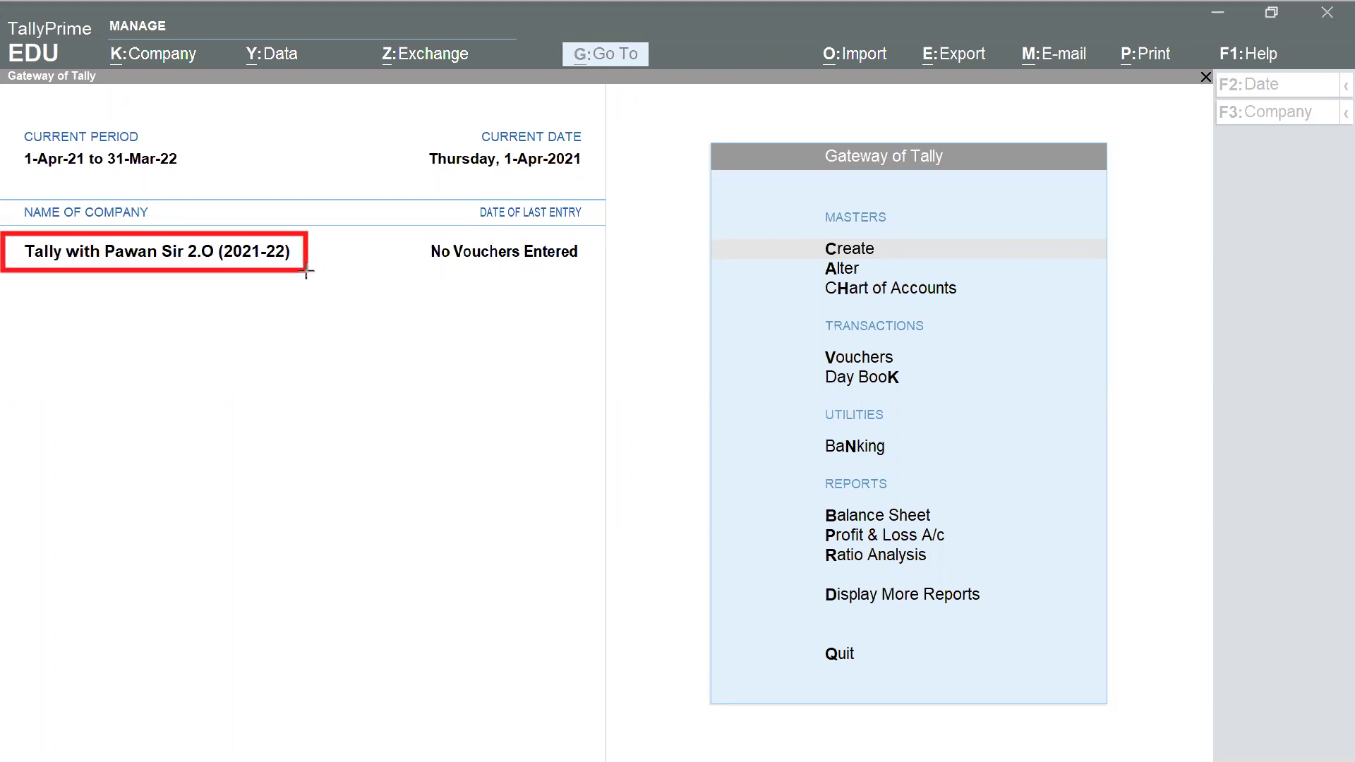
pyautogui.moveTo(395, 228)
pyautogui.mouseDown()
pyautogui.moveTo(589, 245)
pyautogui.moveTo(591, 277)
pyautogui.mouseUp()
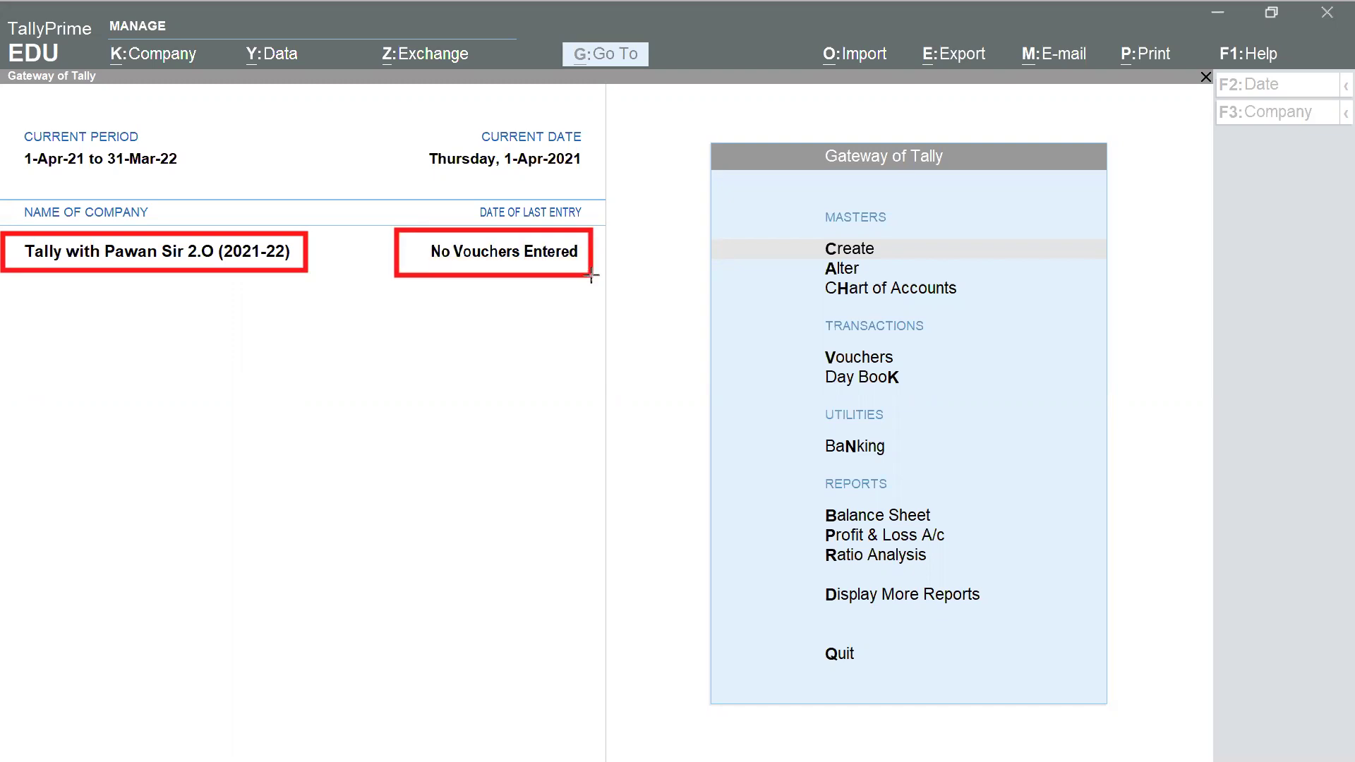
pyautogui.moveTo(458, 195)
pyautogui.mouseDown()
pyautogui.moveTo(547, 205)
pyautogui.moveTo(591, 234)
pyautogui.mouseUp()
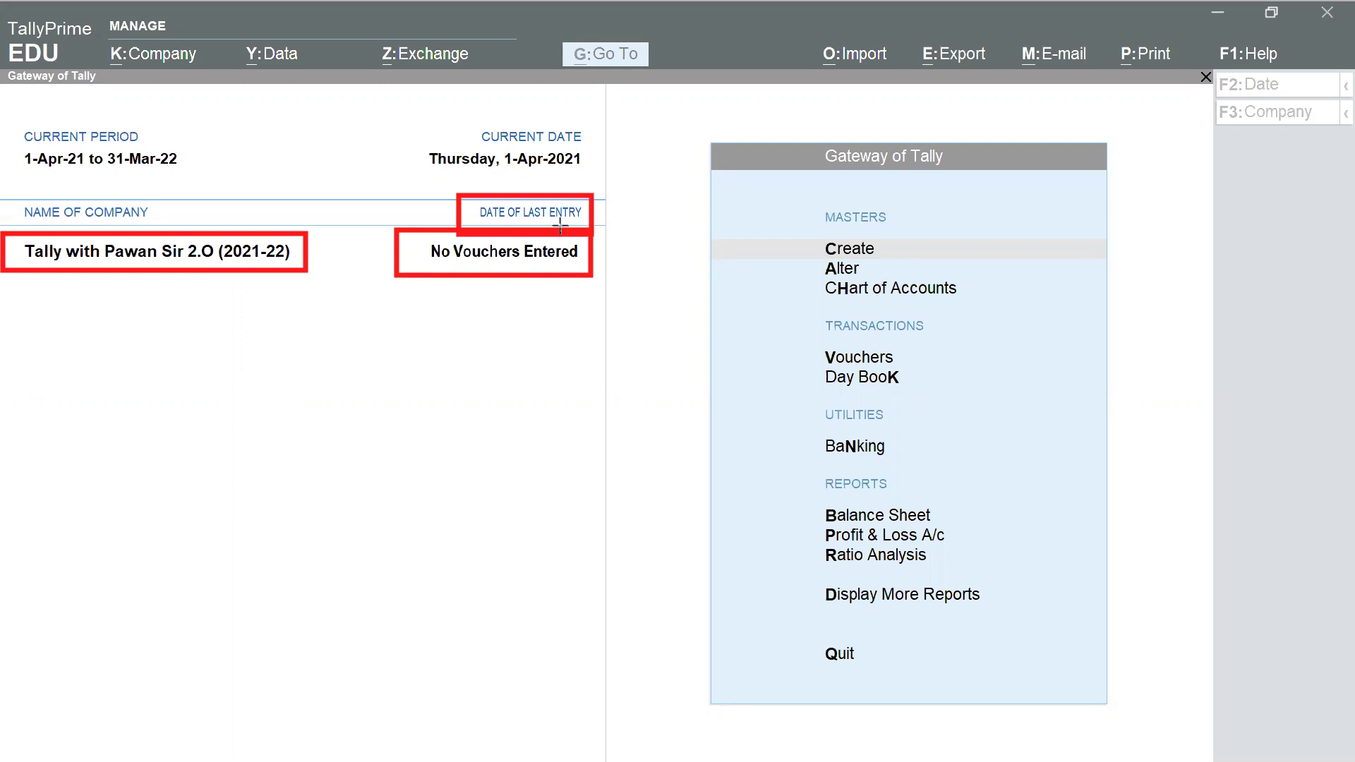
pyautogui.moveTo(7, 122); pyautogui.dragTo(209, 180)
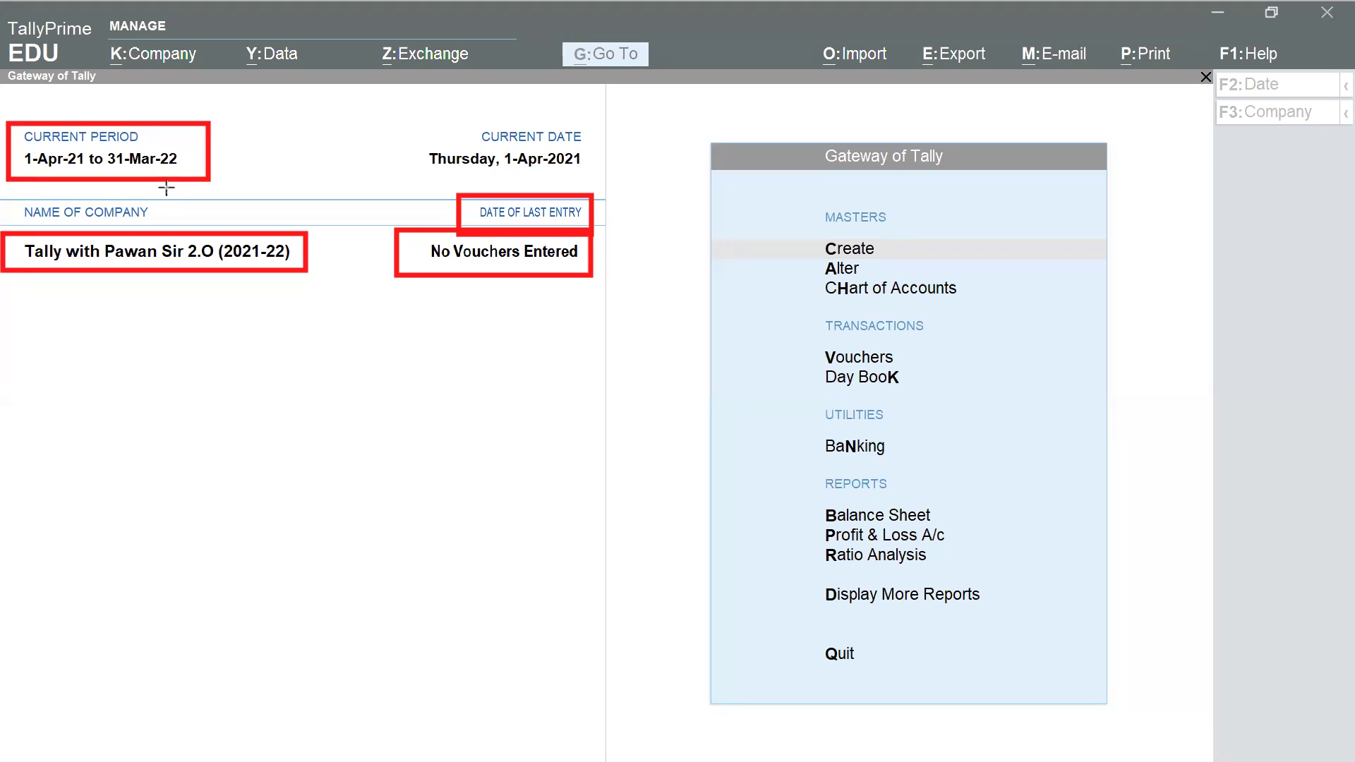
pyautogui.moveTo(376, 117); pyautogui.dragTo(606, 176)
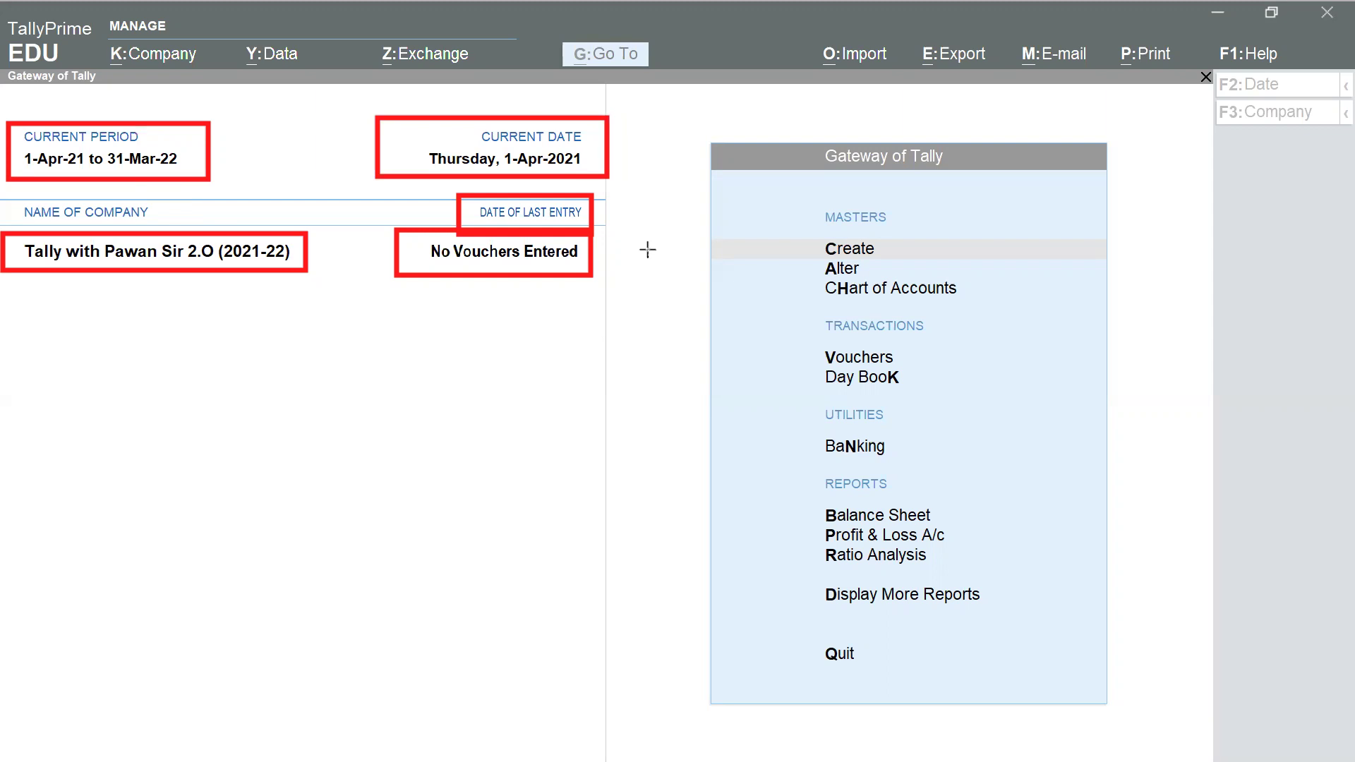
pyautogui.moveTo(371, 193)
pyautogui.mouseDown()
pyautogui.moveTo(689, 303)
pyautogui.moveTo(621, 296)
pyautogui.mouseUp()
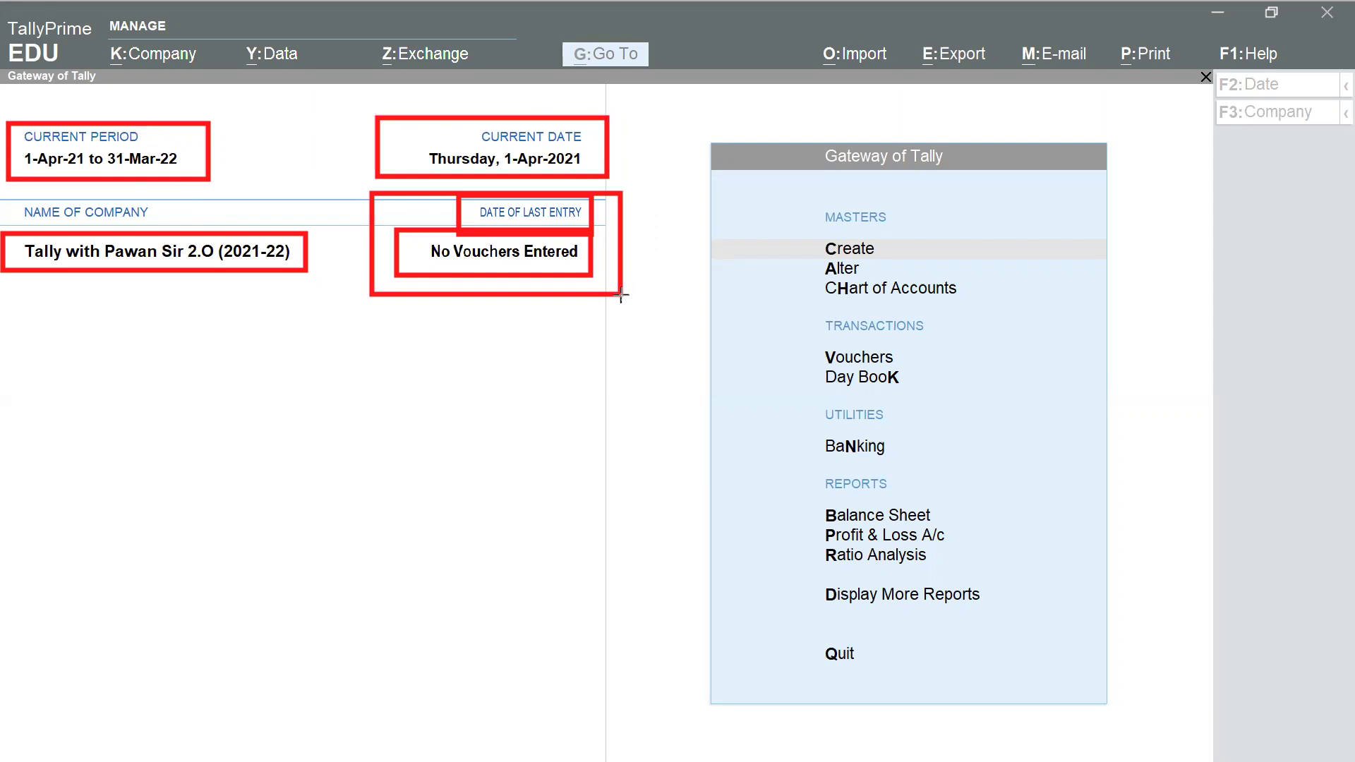
pyautogui.moveTo(357, 107)
pyautogui.mouseDown()
pyautogui.moveTo(626, 160)
pyautogui.moveTo(621, 186)
pyautogui.mouseUp()
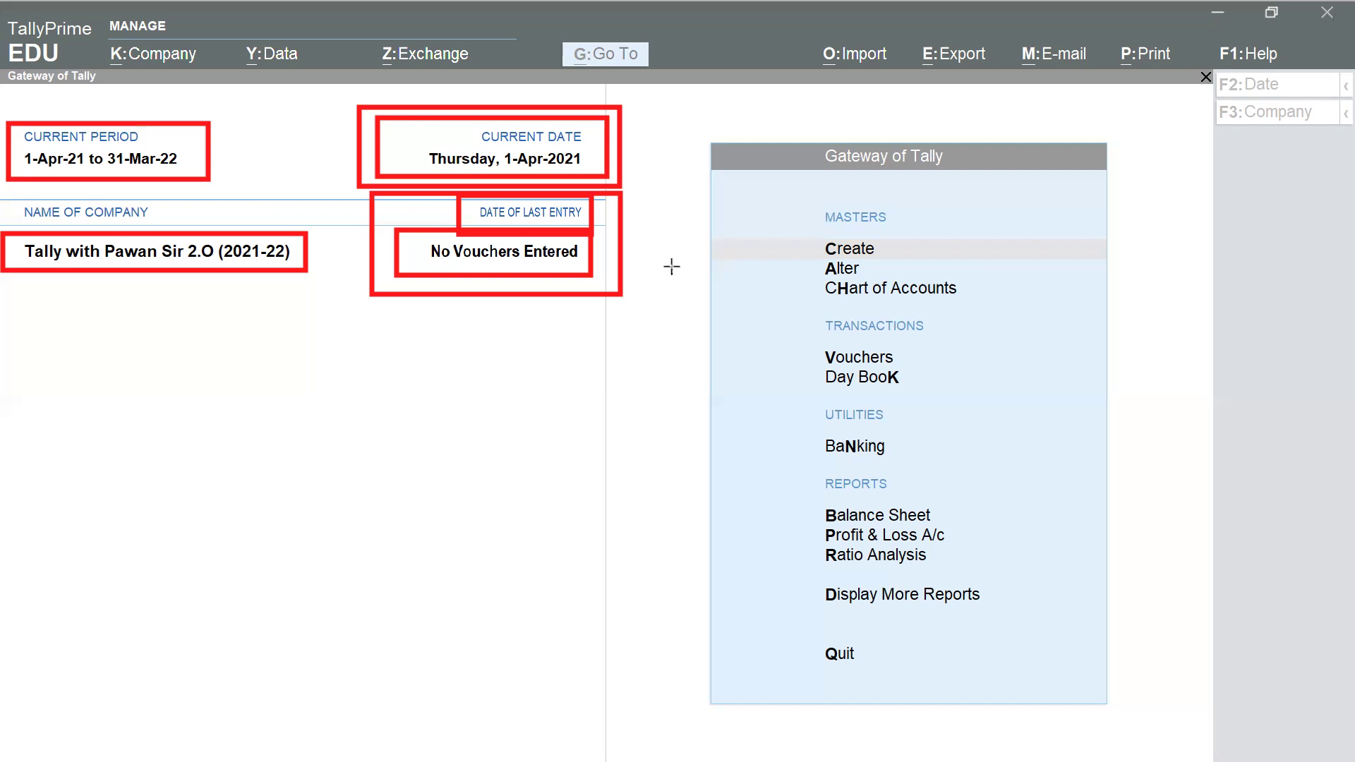
pyautogui.moveTo(389, 202); pyautogui.dragTo(610, 290)
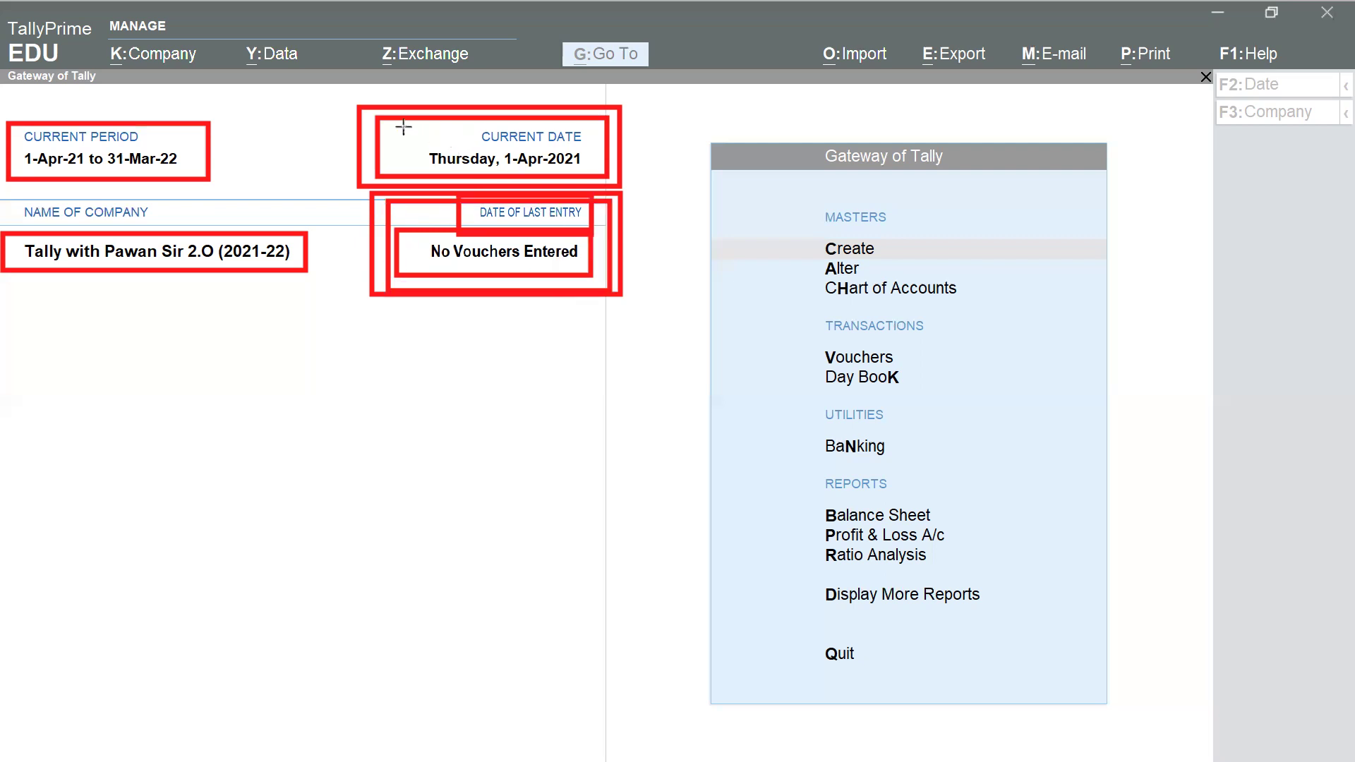
pyautogui.moveTo(401, 126)
pyautogui.mouseDown()
pyautogui.moveTo(559, 137)
pyautogui.moveTo(600, 180)
pyautogui.mouseUp()
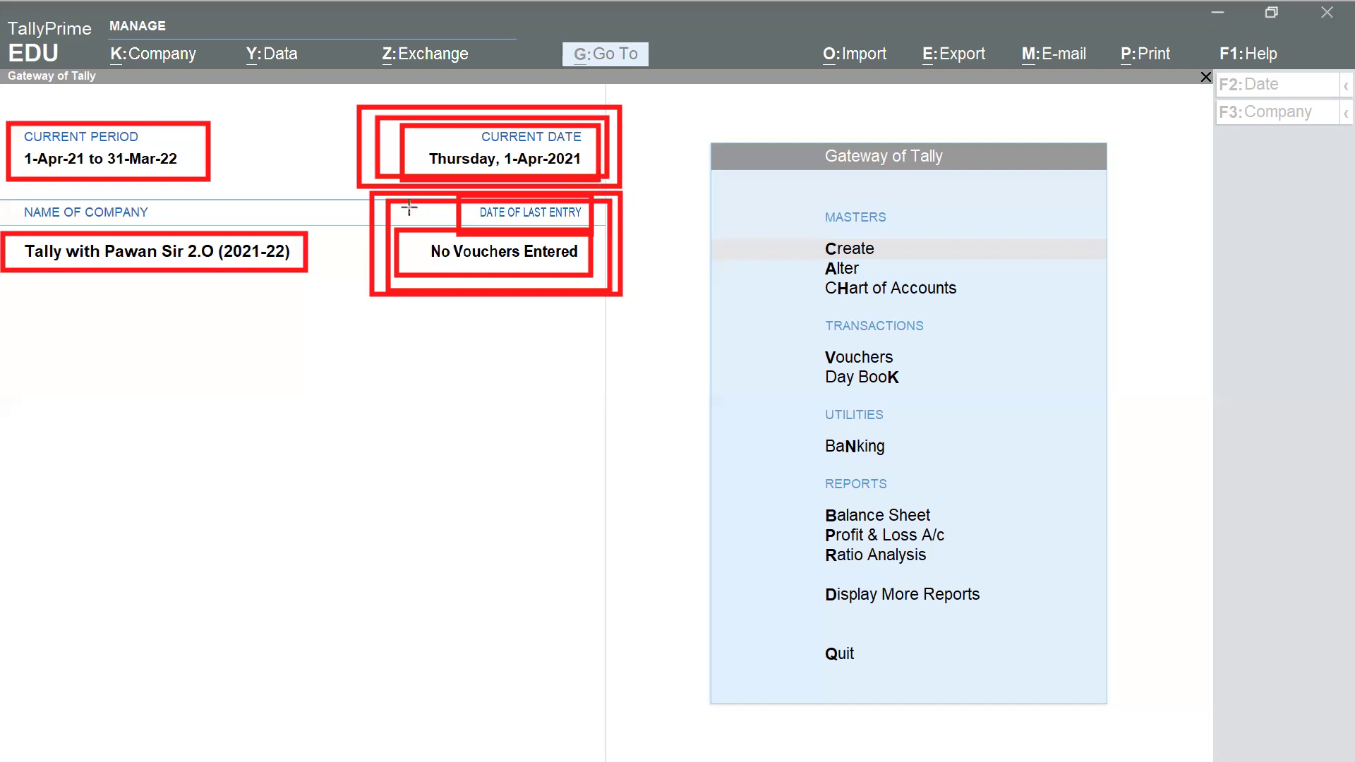
pyautogui.moveTo(420, 208); pyautogui.dragTo(611, 274)
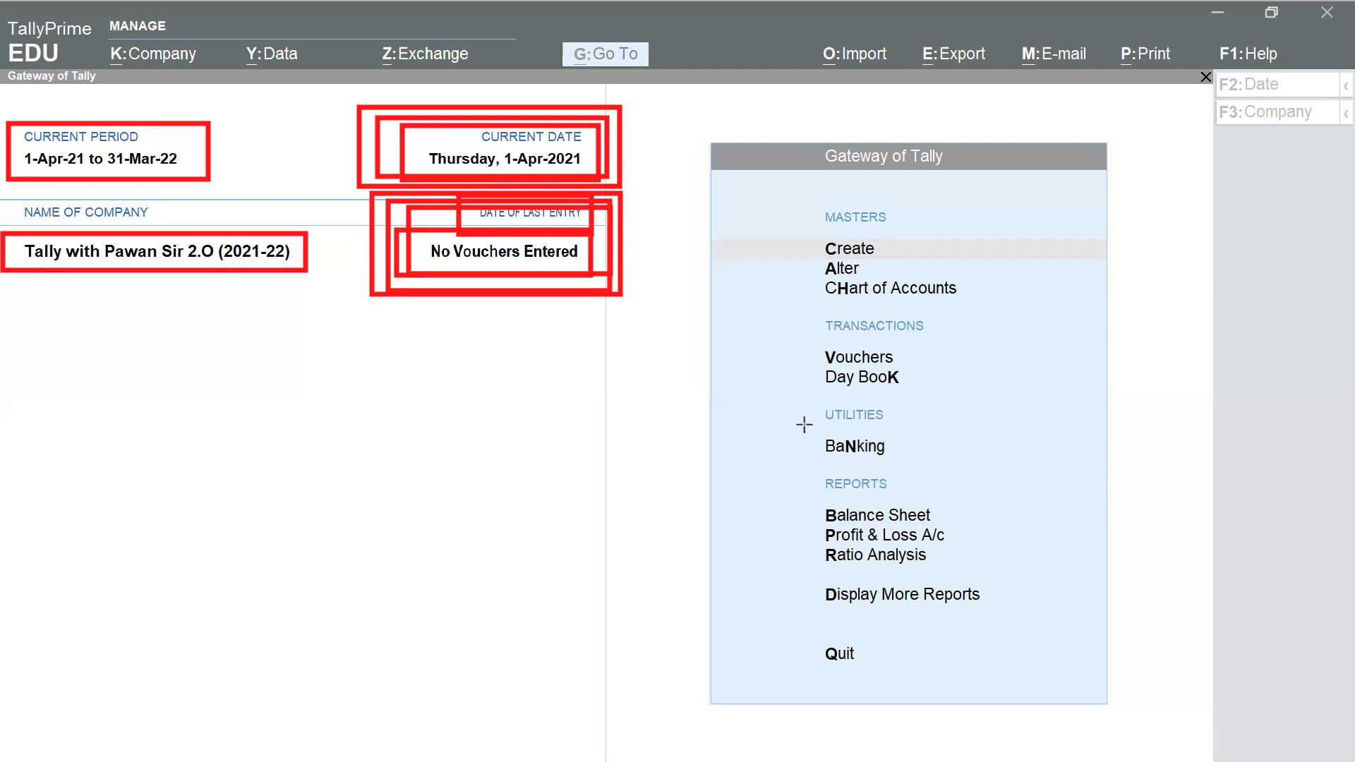
pyautogui.press('e')
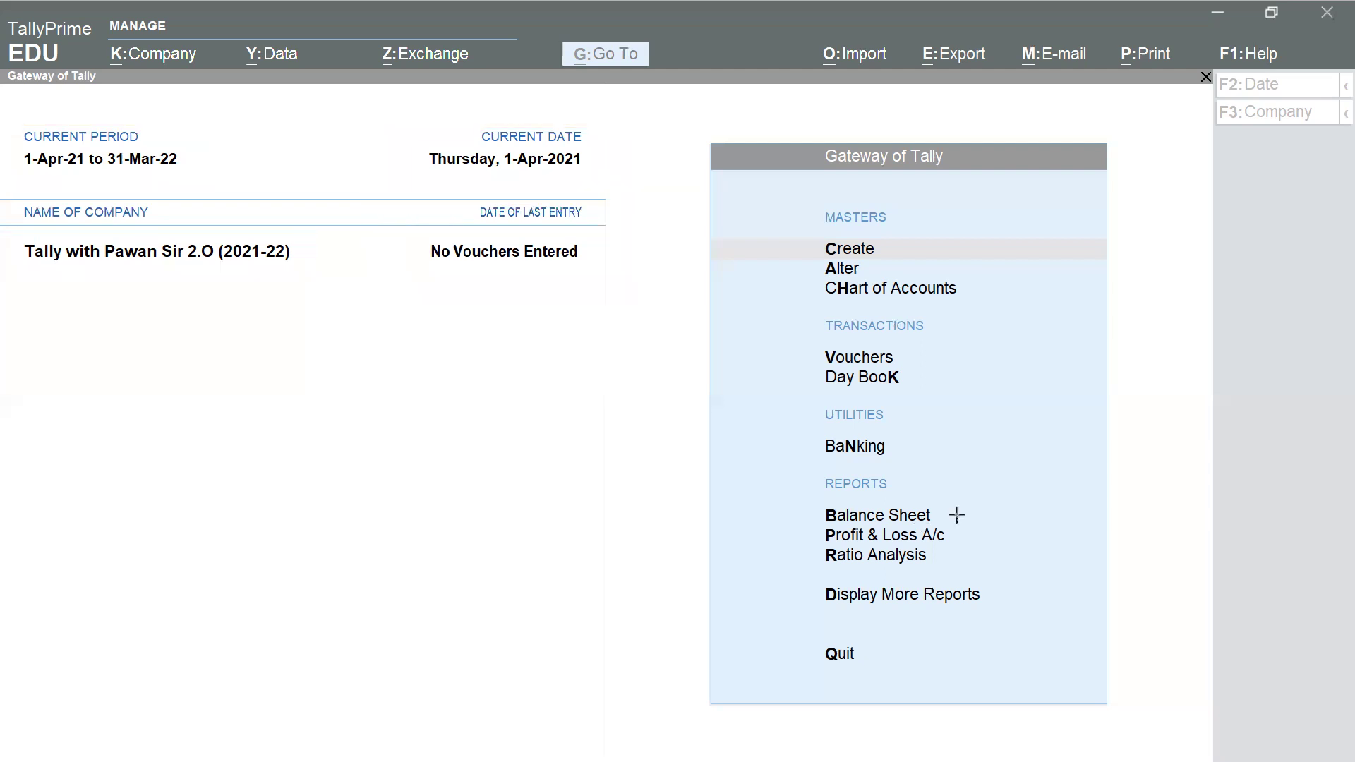
pyautogui.click(532, 387)
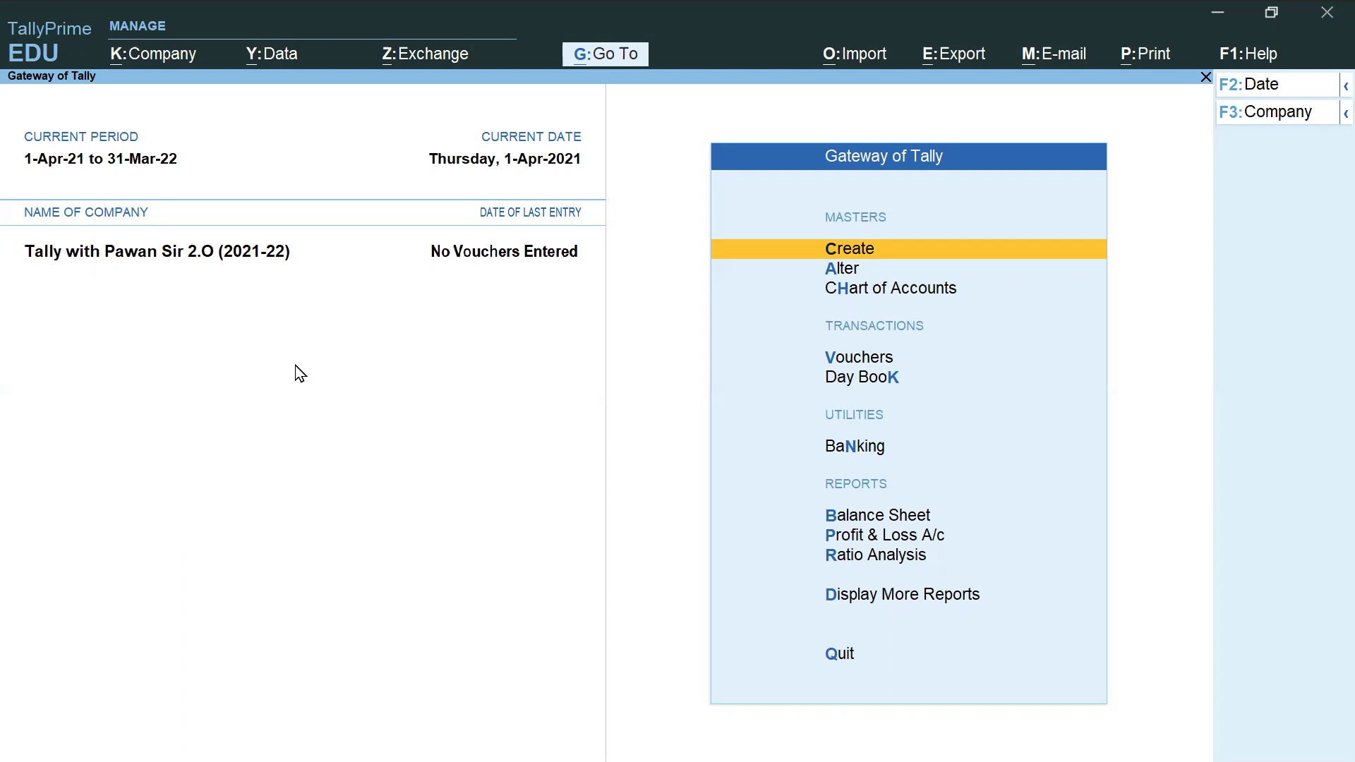
# Step: Shut the company that is currently loaded
pyautogui.click(163, 62)
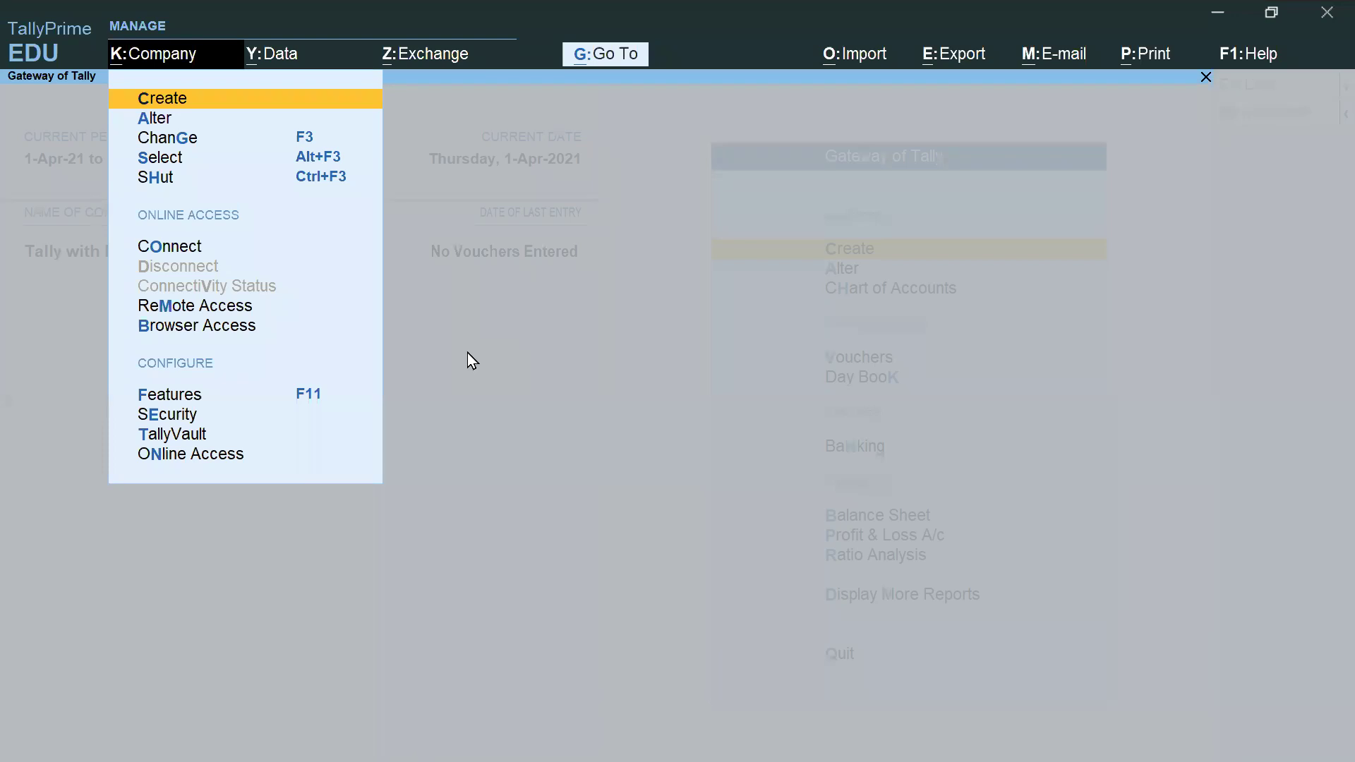
pyautogui.click(163, 188)
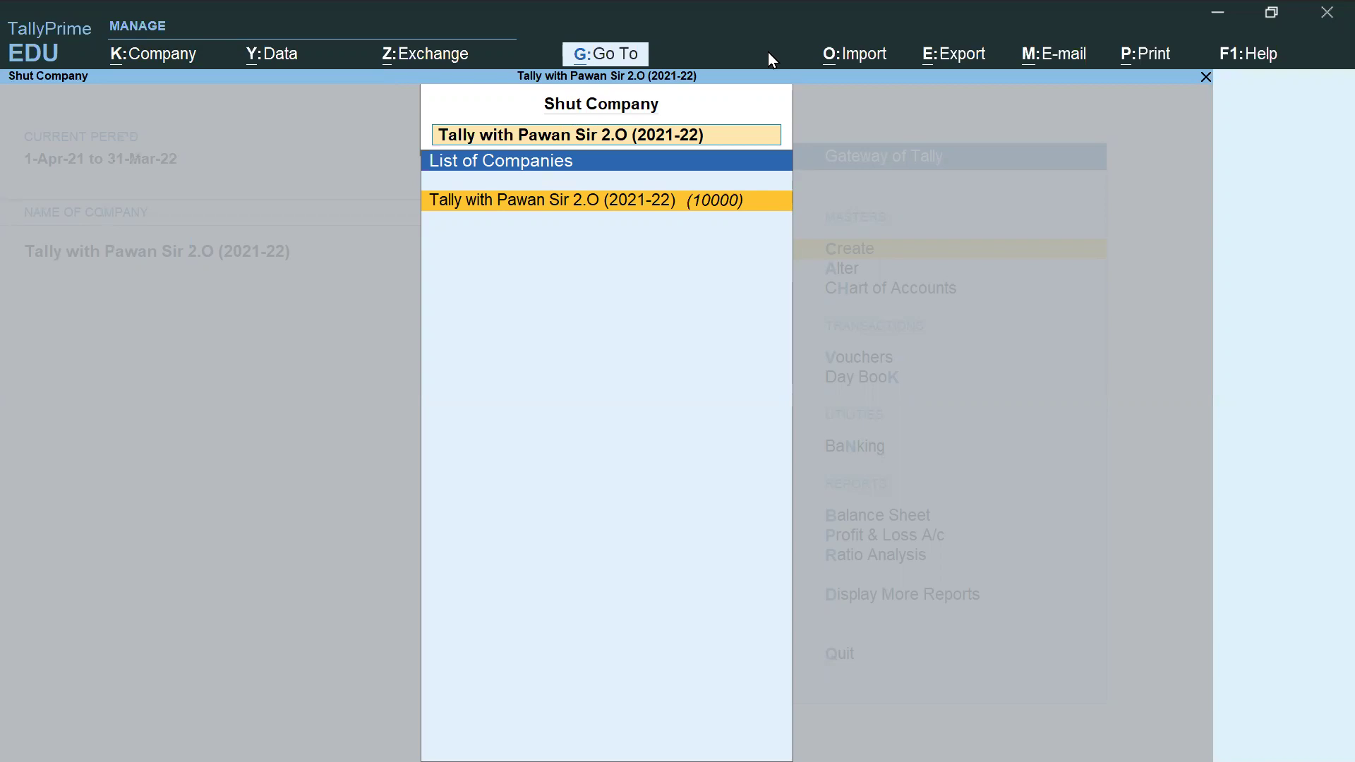
pyautogui.hotkey('ctrl', 'shift', 'd')
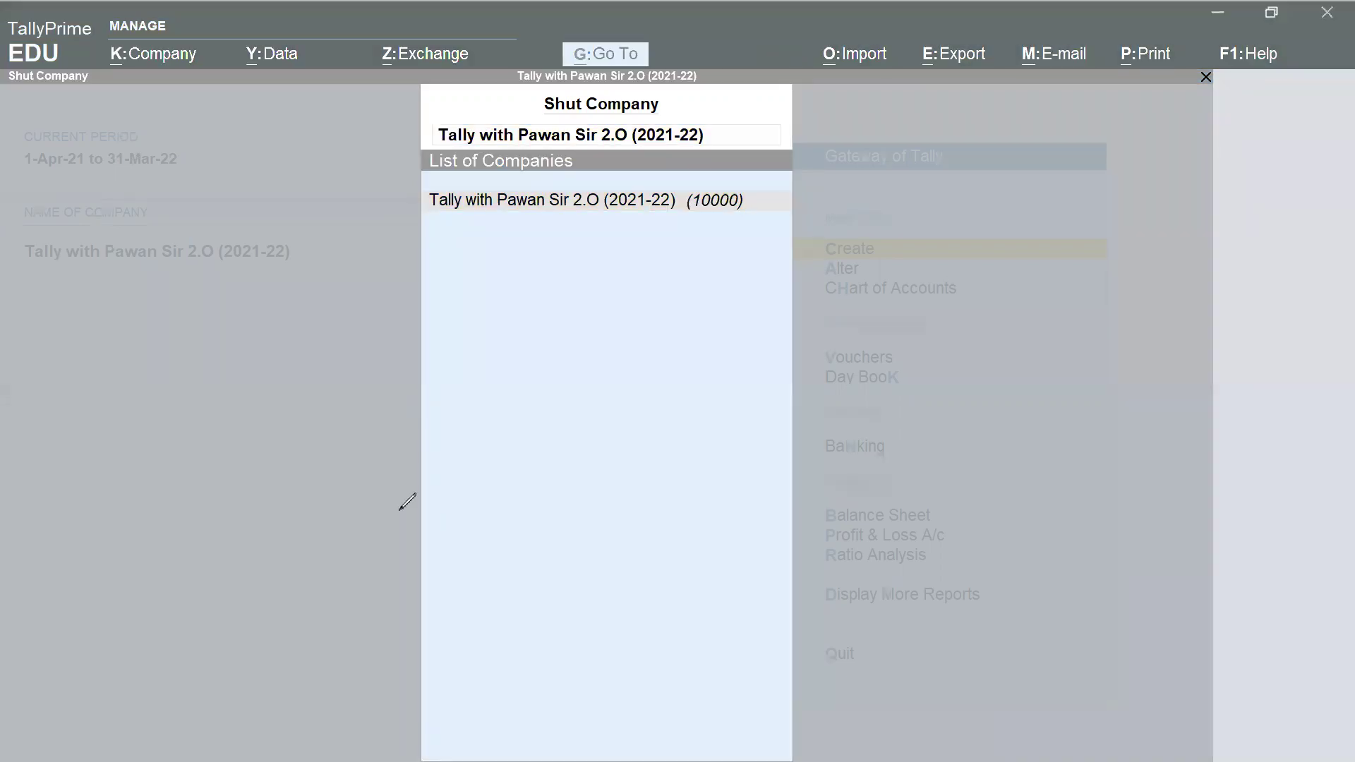
pyautogui.moveTo(421, 182); pyautogui.dragTo(752, 221)
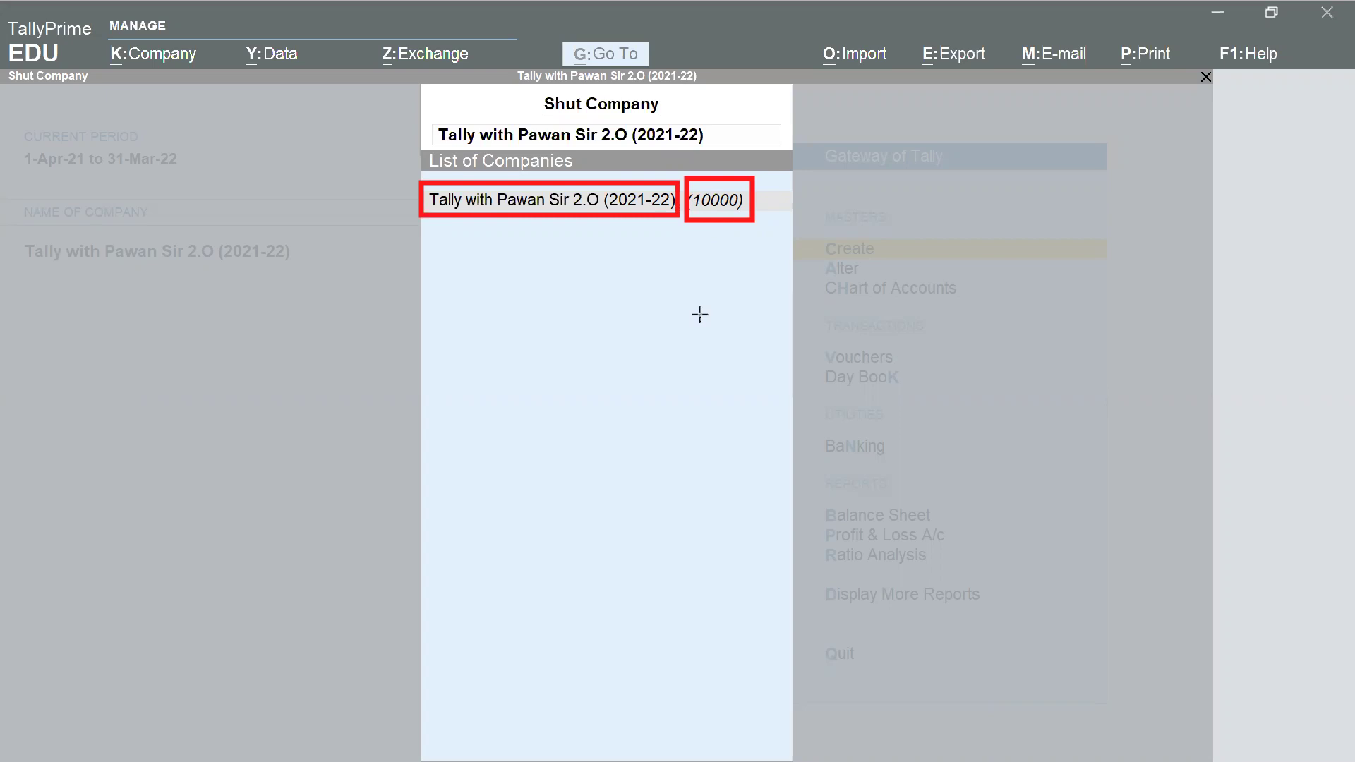
pyautogui.moveTo(391, 167); pyautogui.dragTo(818, 229)
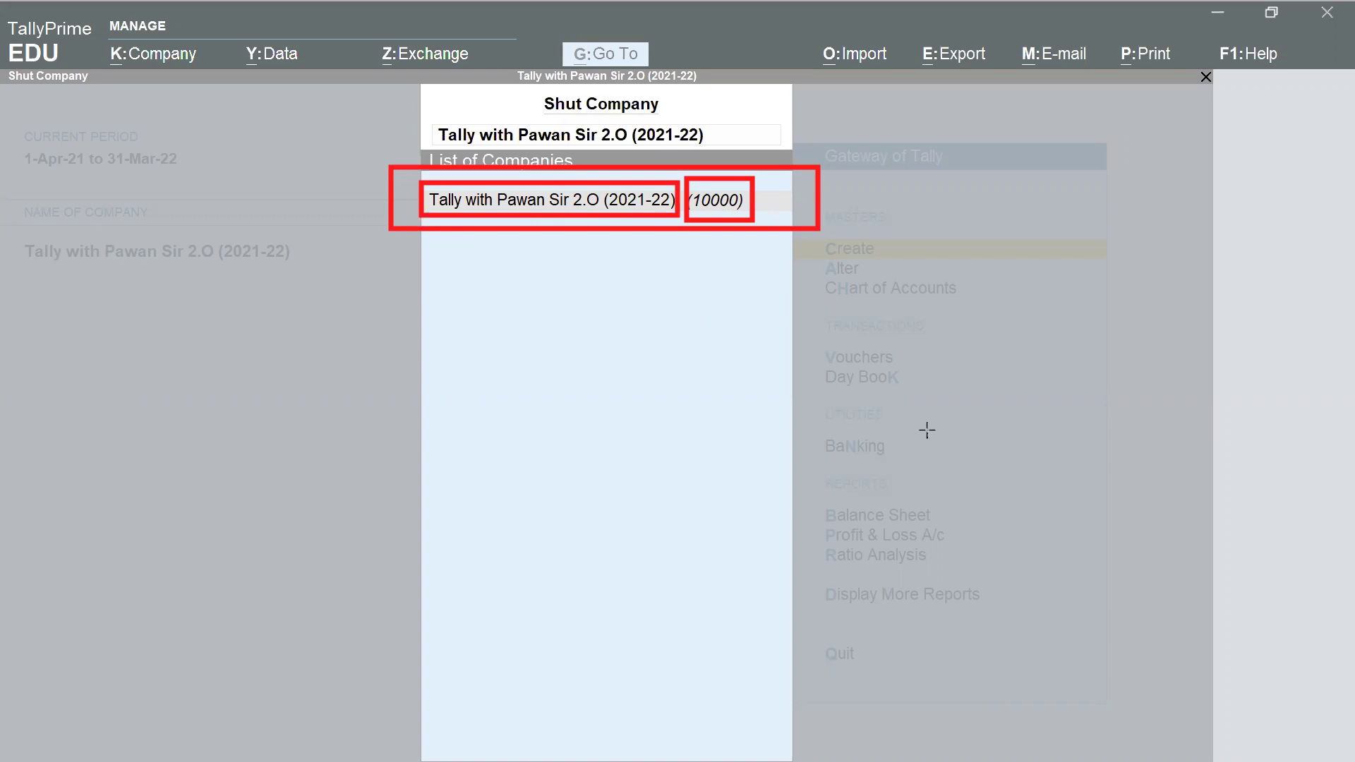
pyautogui.press('Escape')
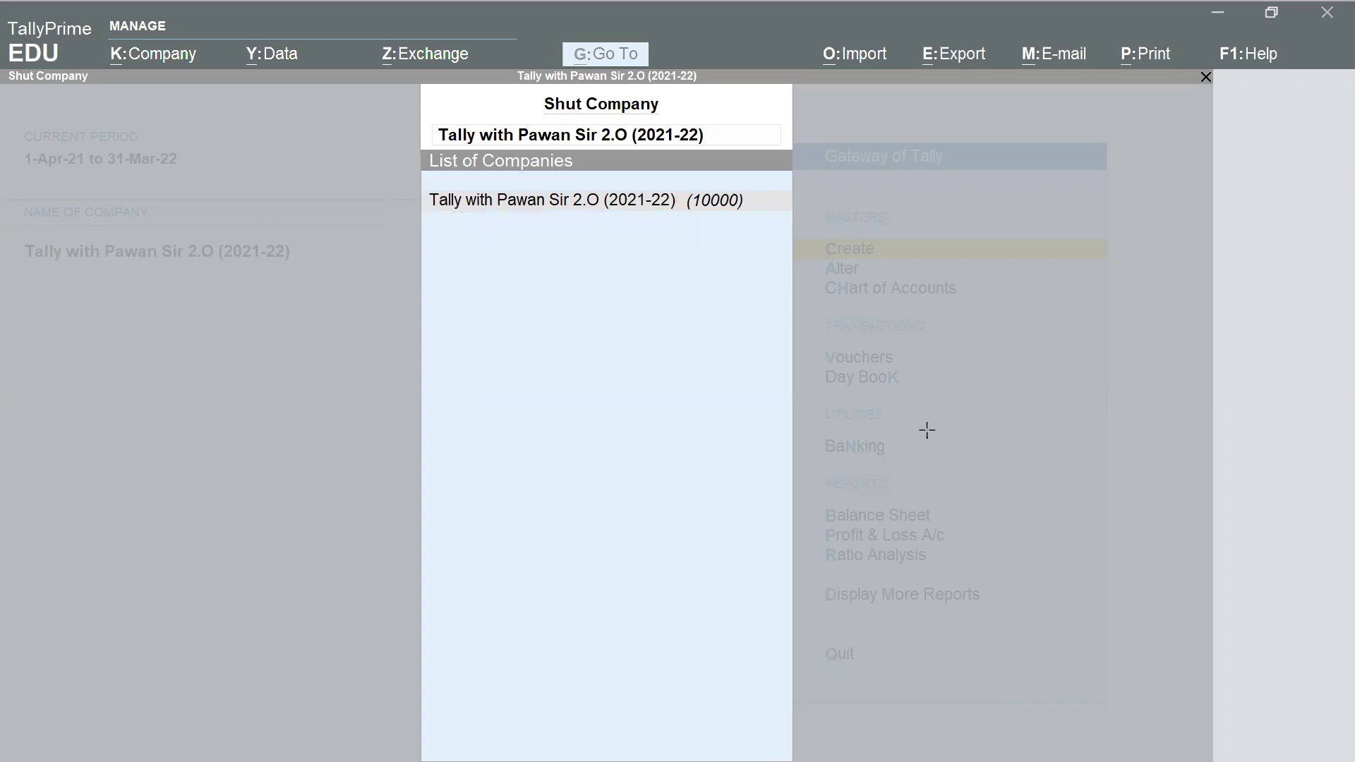
pyautogui.click(628, 205)
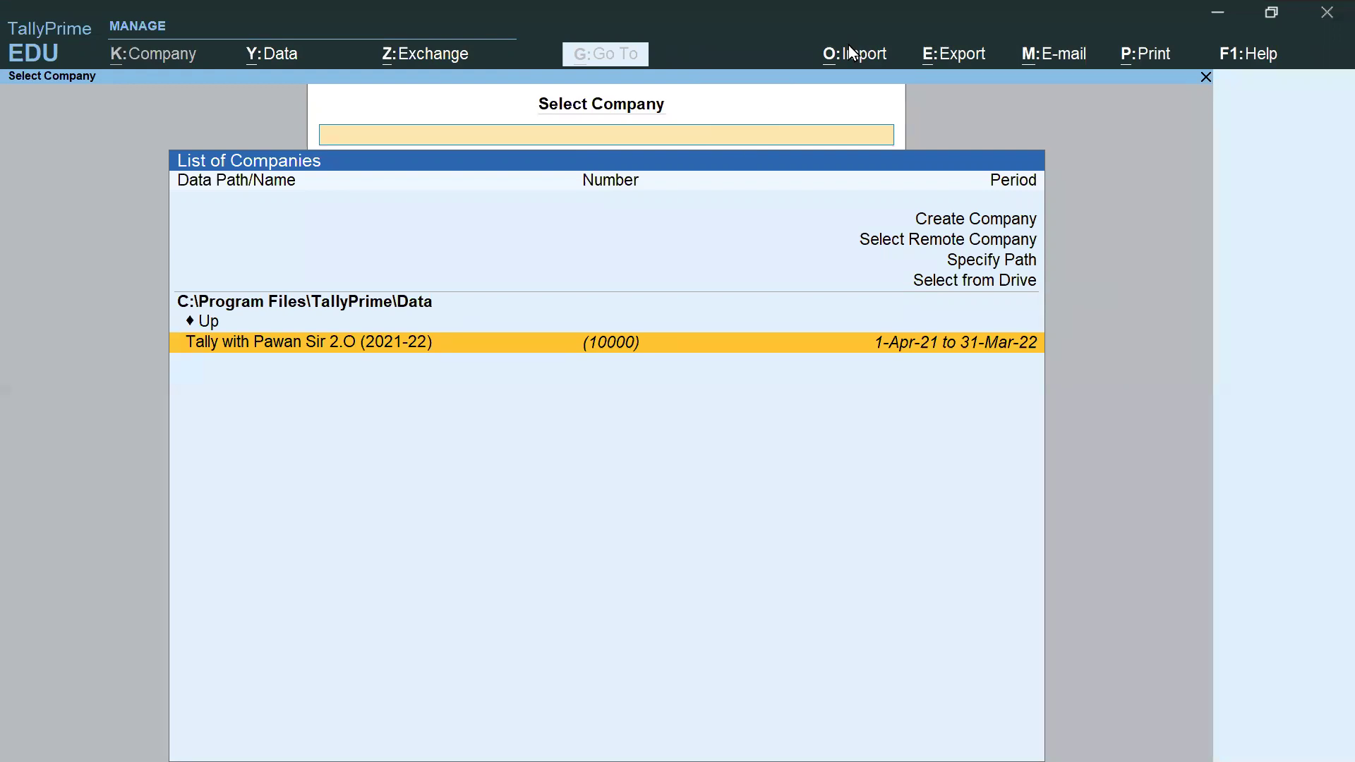
pyautogui.moveTo(503, 89); pyautogui.dragTo(697, 122)
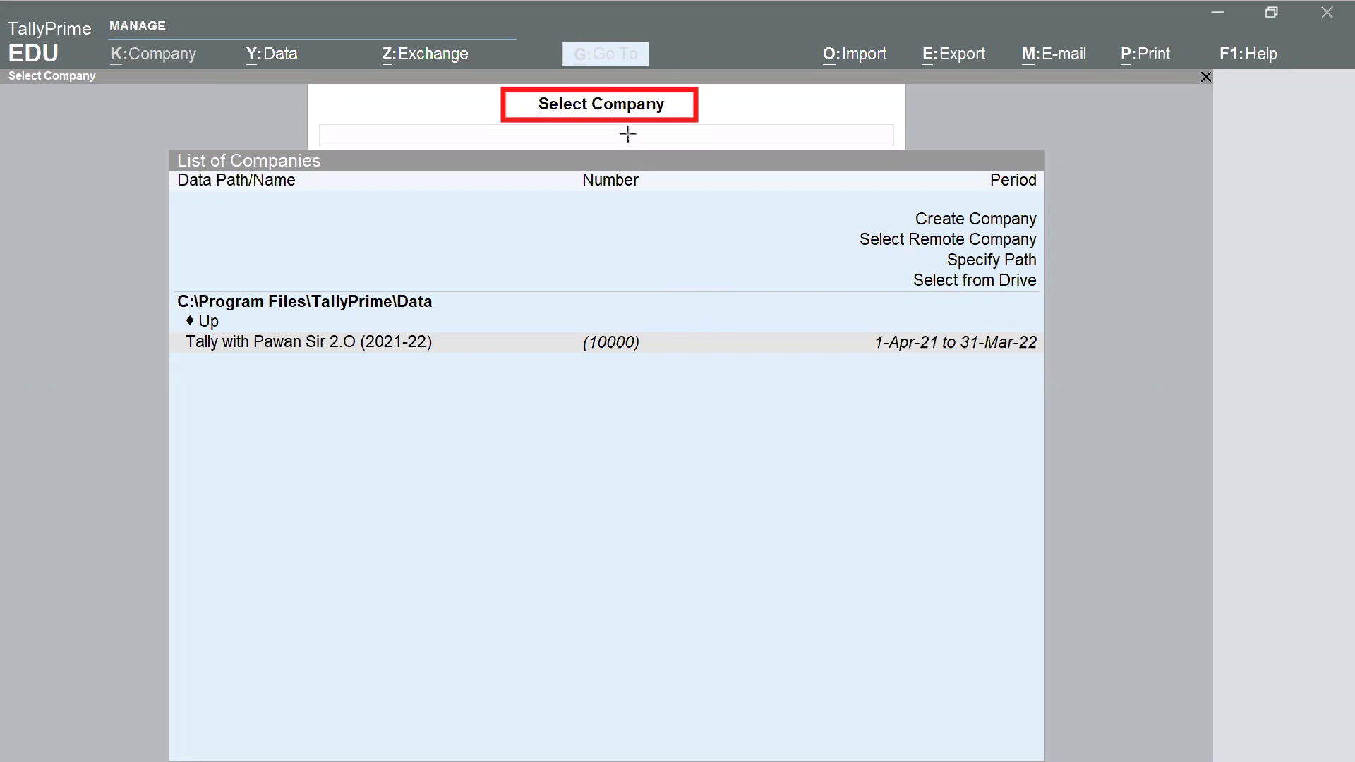
pyautogui.moveTo(883, 192); pyautogui.dragTo(1066, 228)
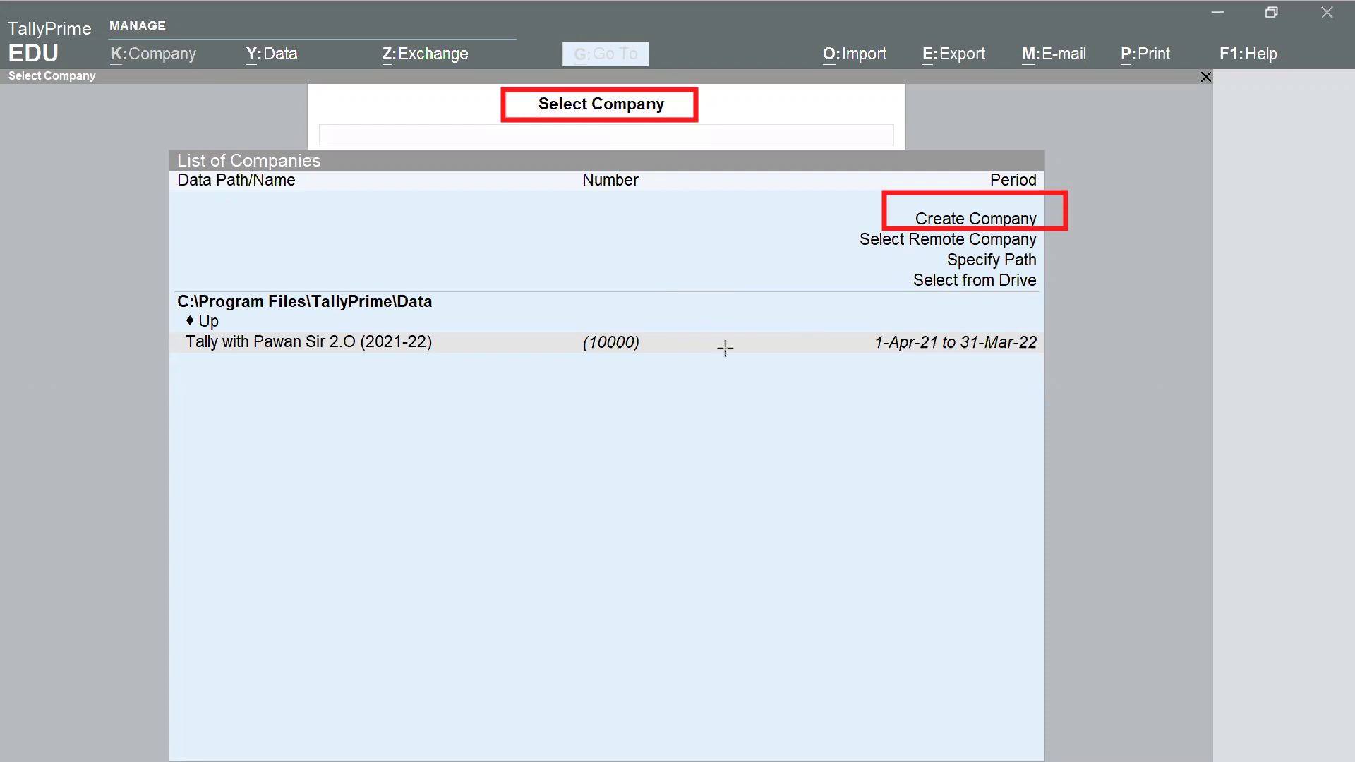
pyautogui.moveTo(131, 281)
pyautogui.mouseDown()
pyautogui.moveTo(382, 321)
pyautogui.moveTo(1080, 373)
pyautogui.mouseUp()
pyautogui.moveTo(165, 329)
pyautogui.mouseDown()
pyautogui.moveTo(499, 361)
pyautogui.moveTo(481, 363)
pyautogui.mouseUp()
pyautogui.moveTo(522, 323); pyautogui.dragTo(678, 363)
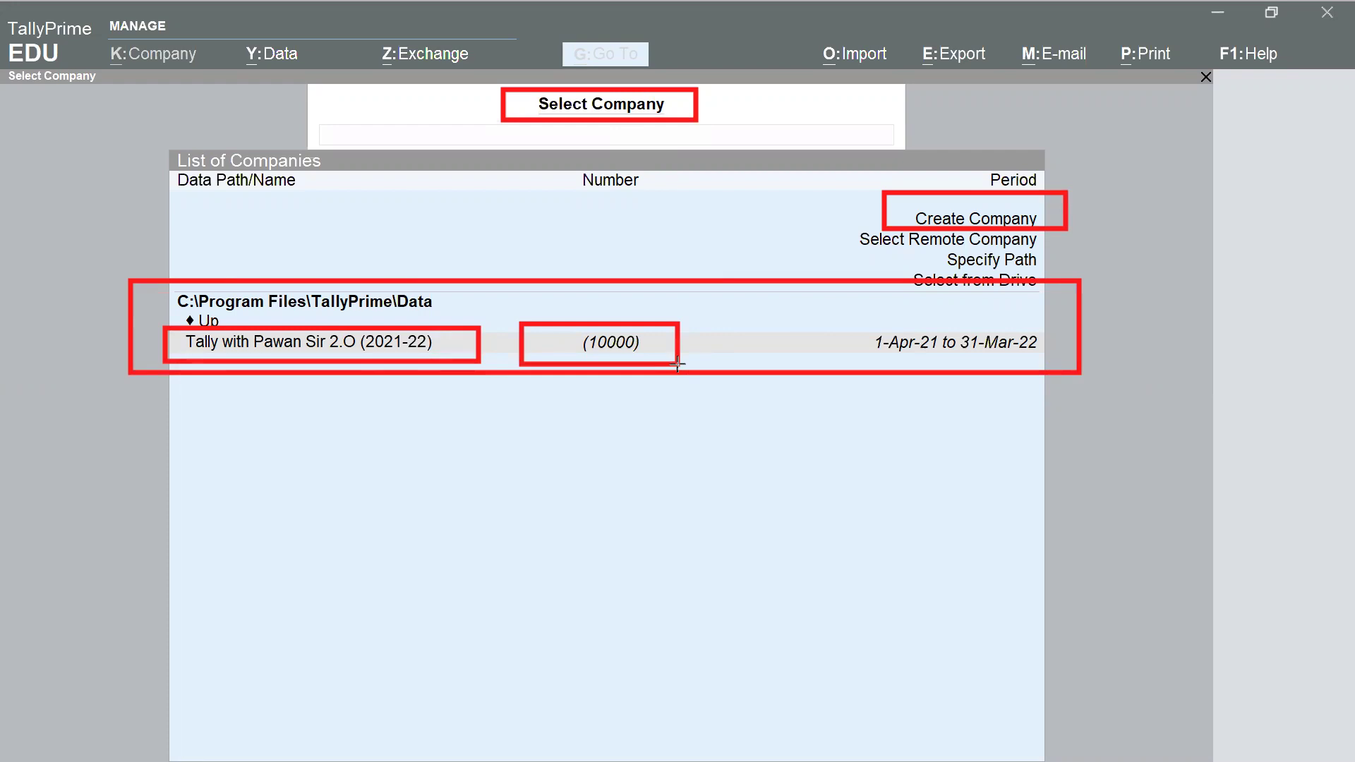
pyautogui.moveTo(678, 364); pyautogui.dragTo(677, 364)
pyautogui.moveTo(847, 317)
pyautogui.mouseDown()
pyautogui.moveTo(917, 353)
pyautogui.moveTo(1060, 359)
pyautogui.mouseUp()
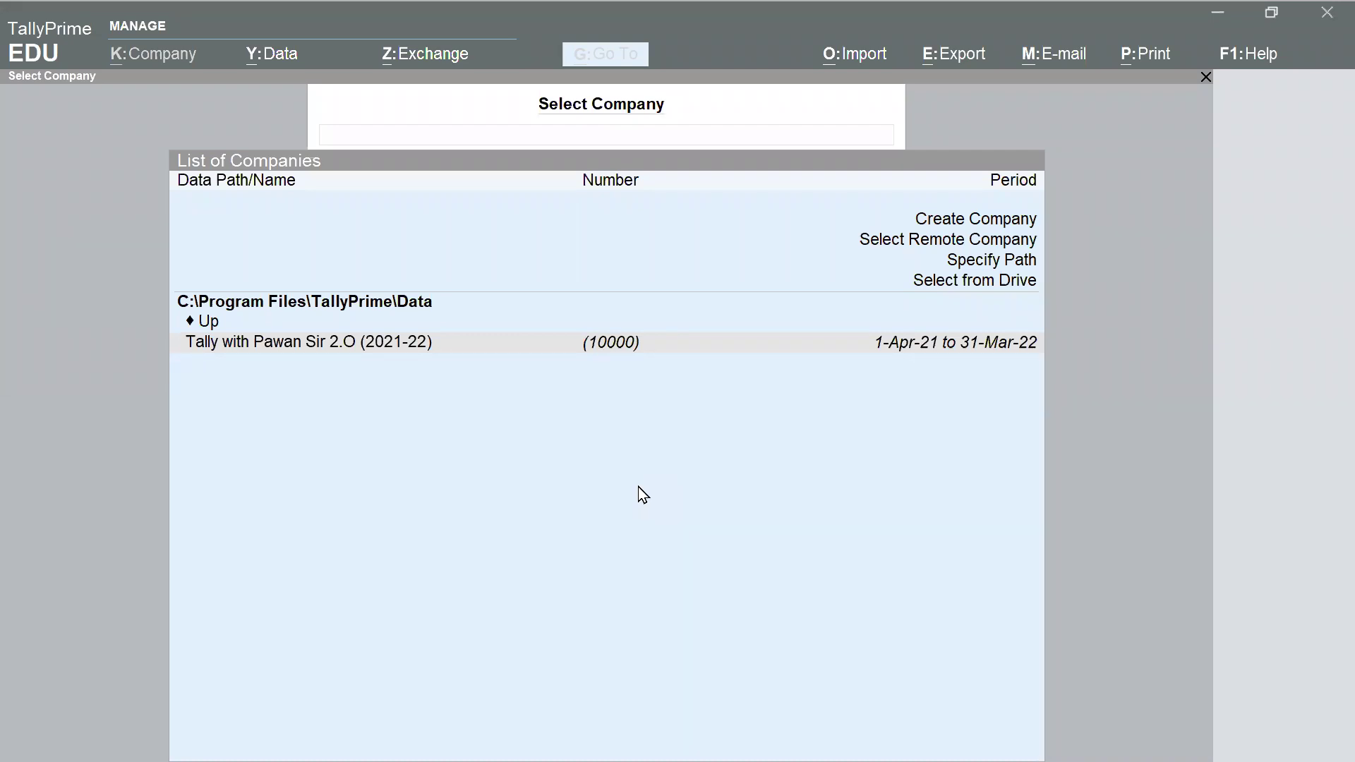
pyautogui.click(649, 529)
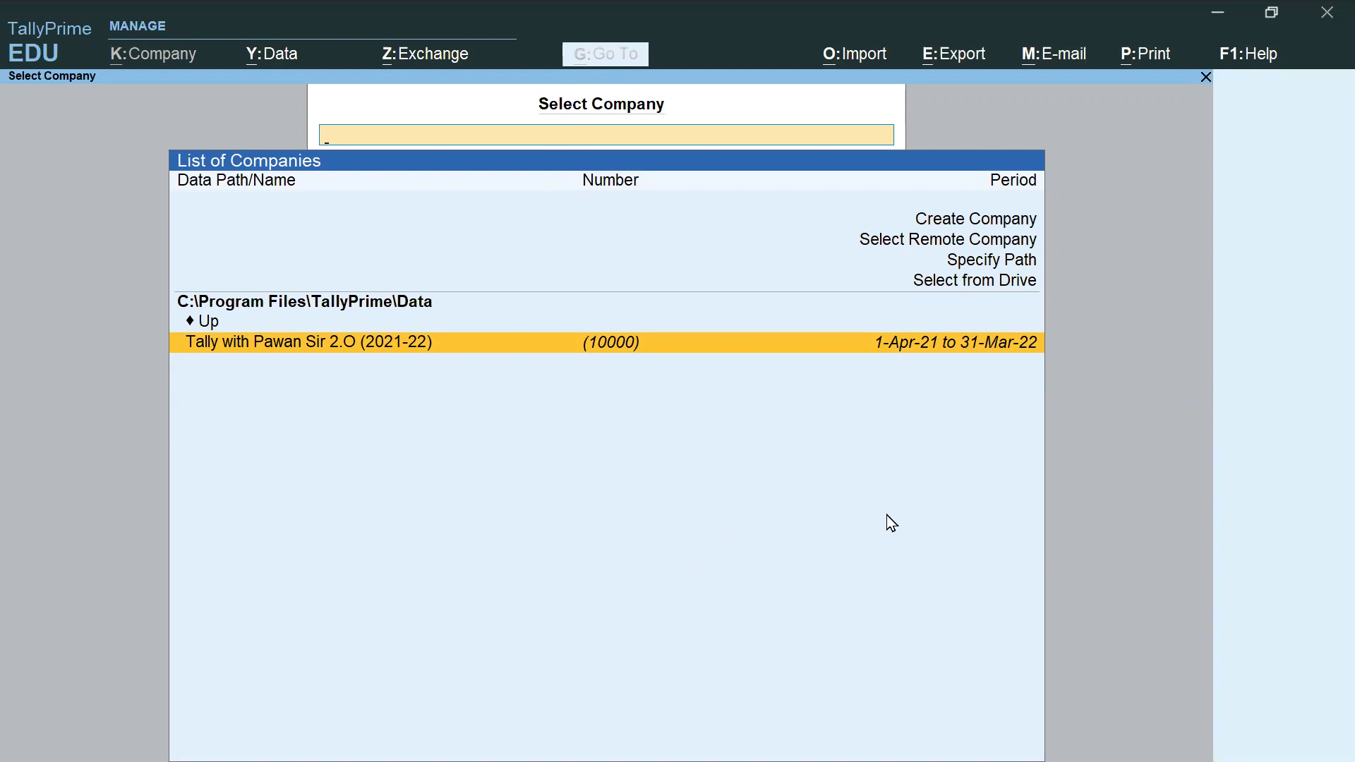
# Step: Begin creating a new company named Unique Computer Centre and accept the same text as its mailing name
pyautogui.click(949, 224)
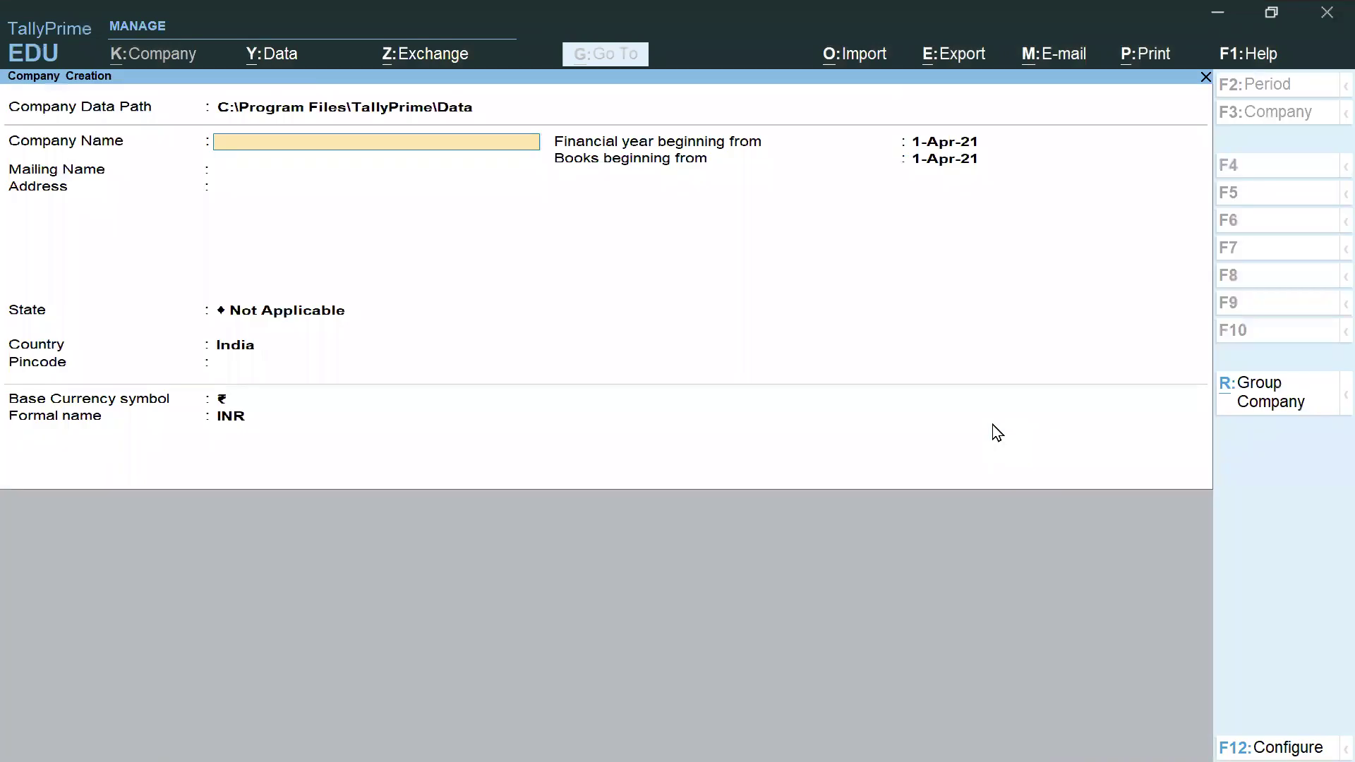
pyautogui.write('Unique Computer Centre')
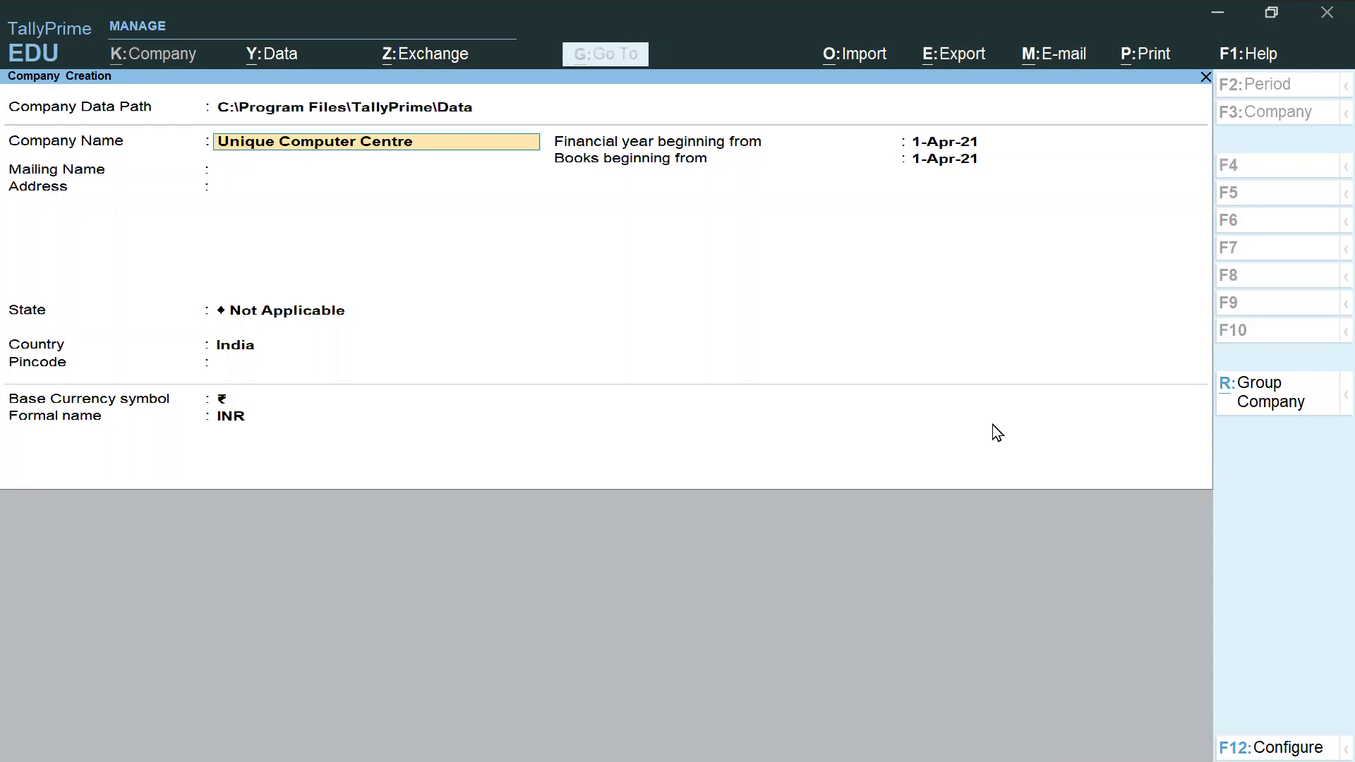
pyautogui.press('Return')
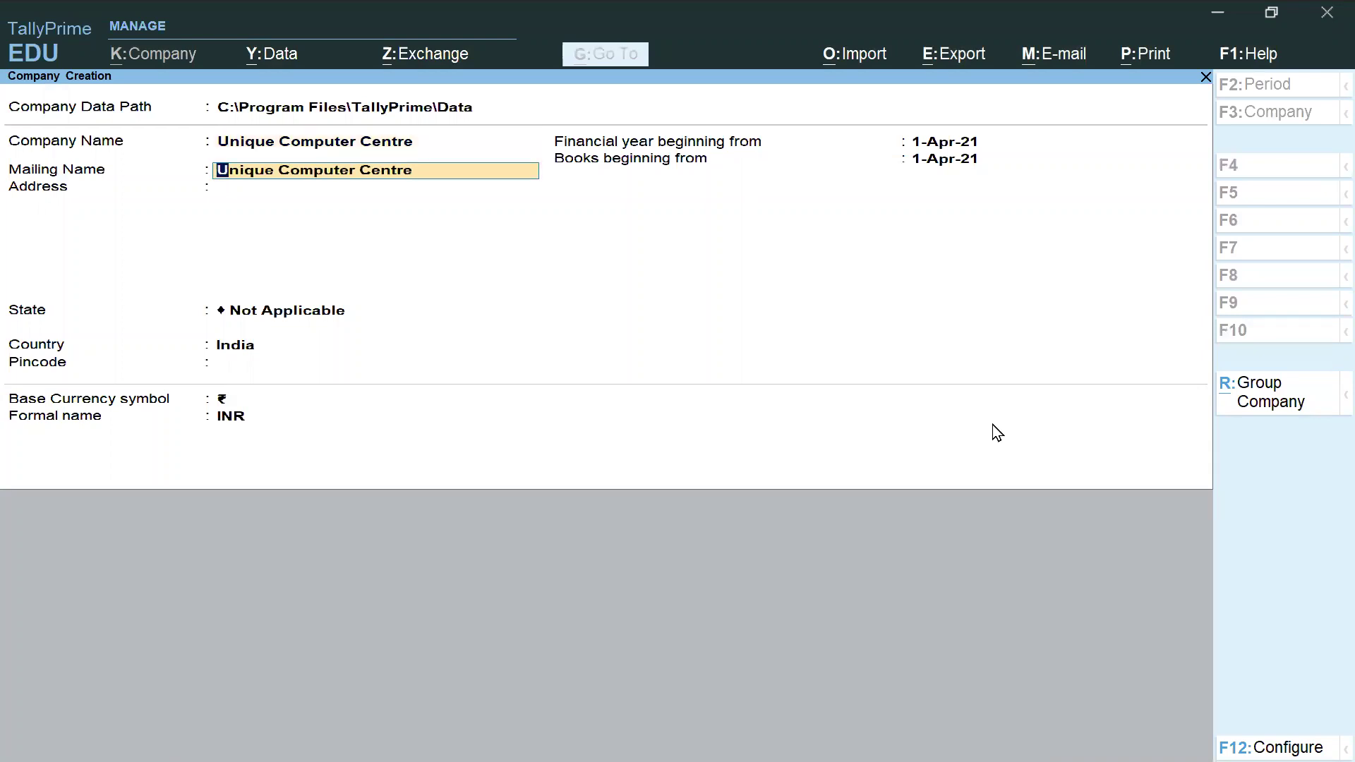
pyautogui.press('Return')
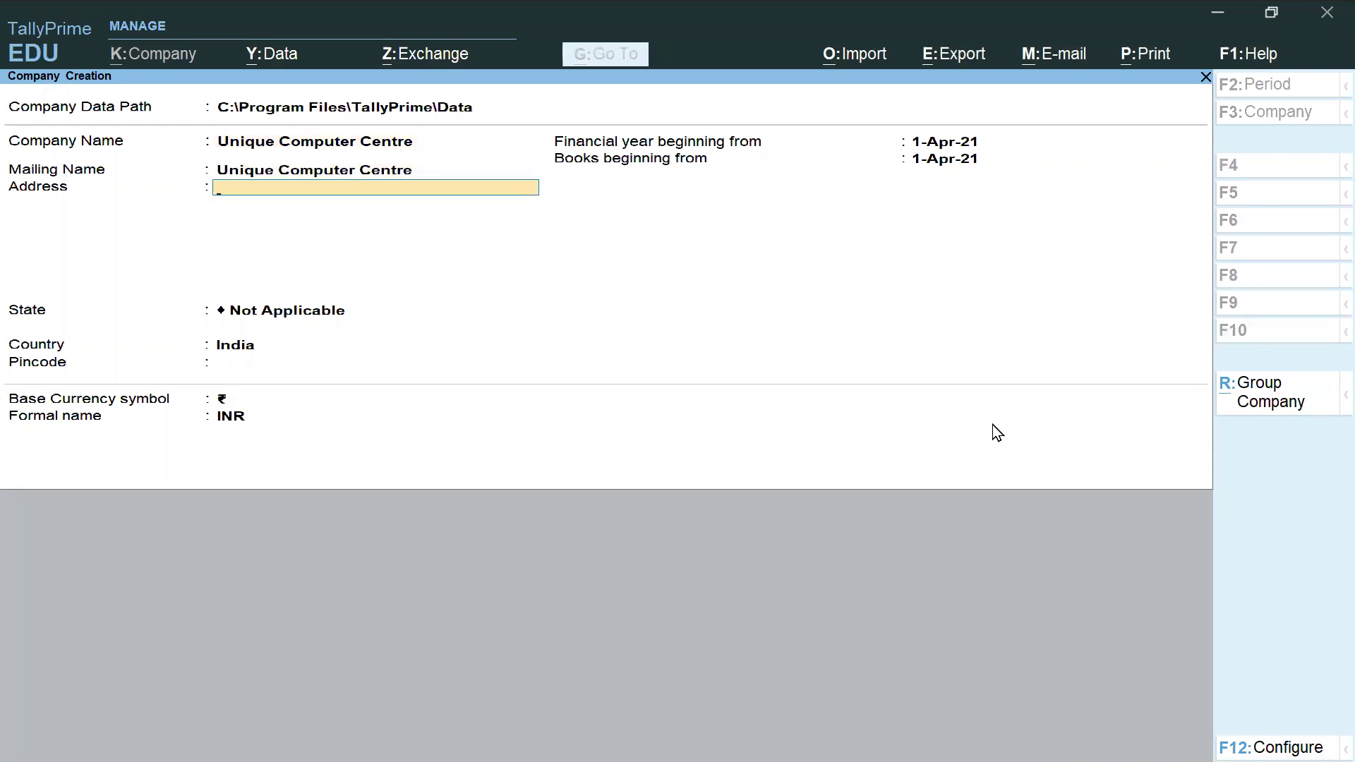
# Step: Leave the address blank, set the company's state to Haryana and enter its pincode
pyautogui.press('Return')
pyautogui.write('H')
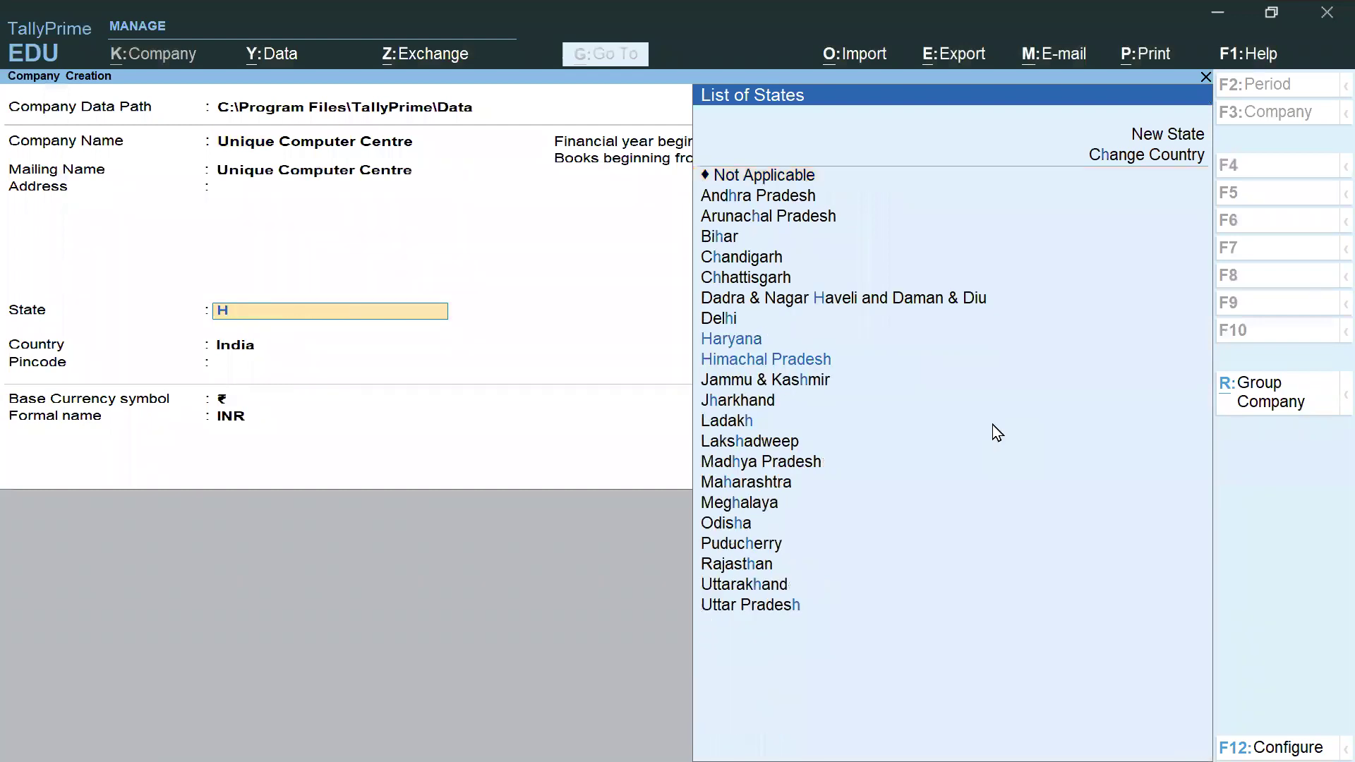
pyautogui.press('Return')
pyautogui.write('126116')
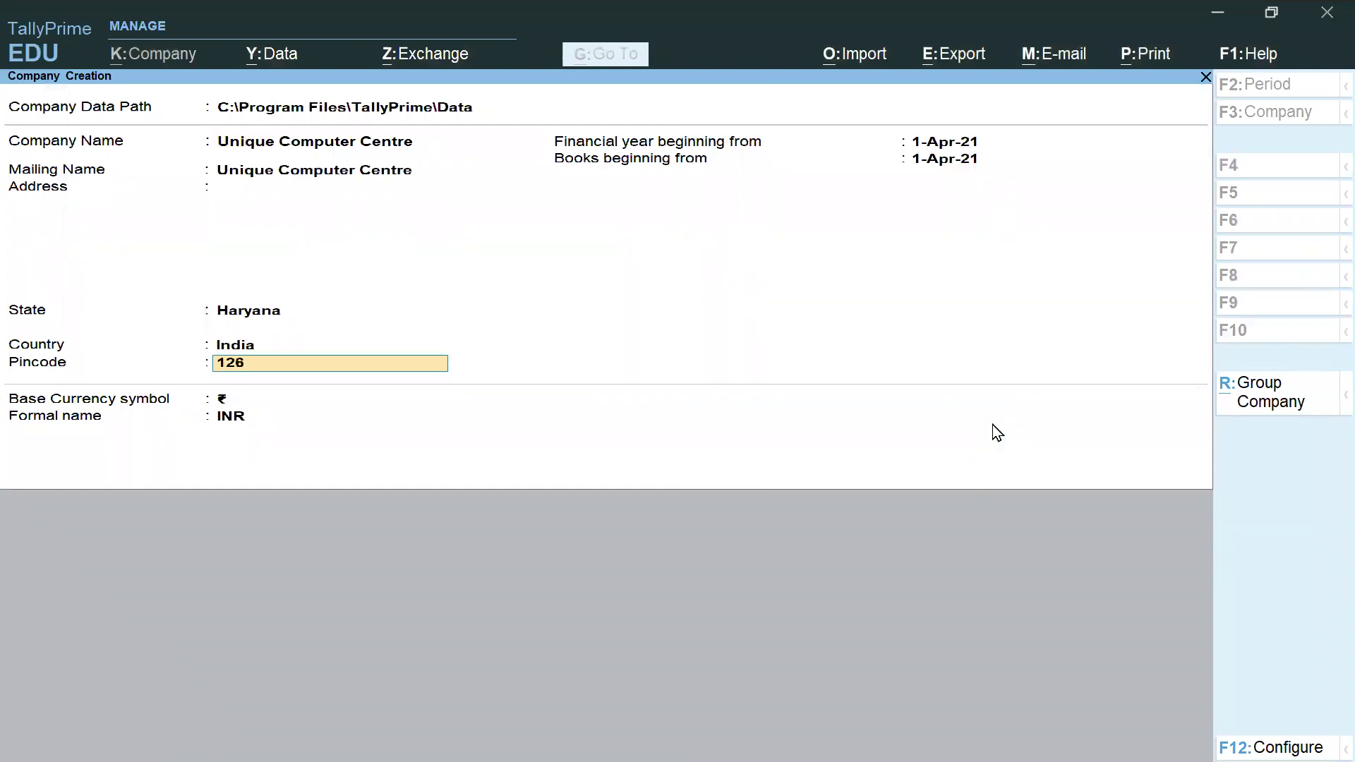
pyautogui.press('Return')
# Step: Accept 1-Apr-21 as the start of the financial year and books with INR as base currency, and save the new company
pyautogui.press('Return')
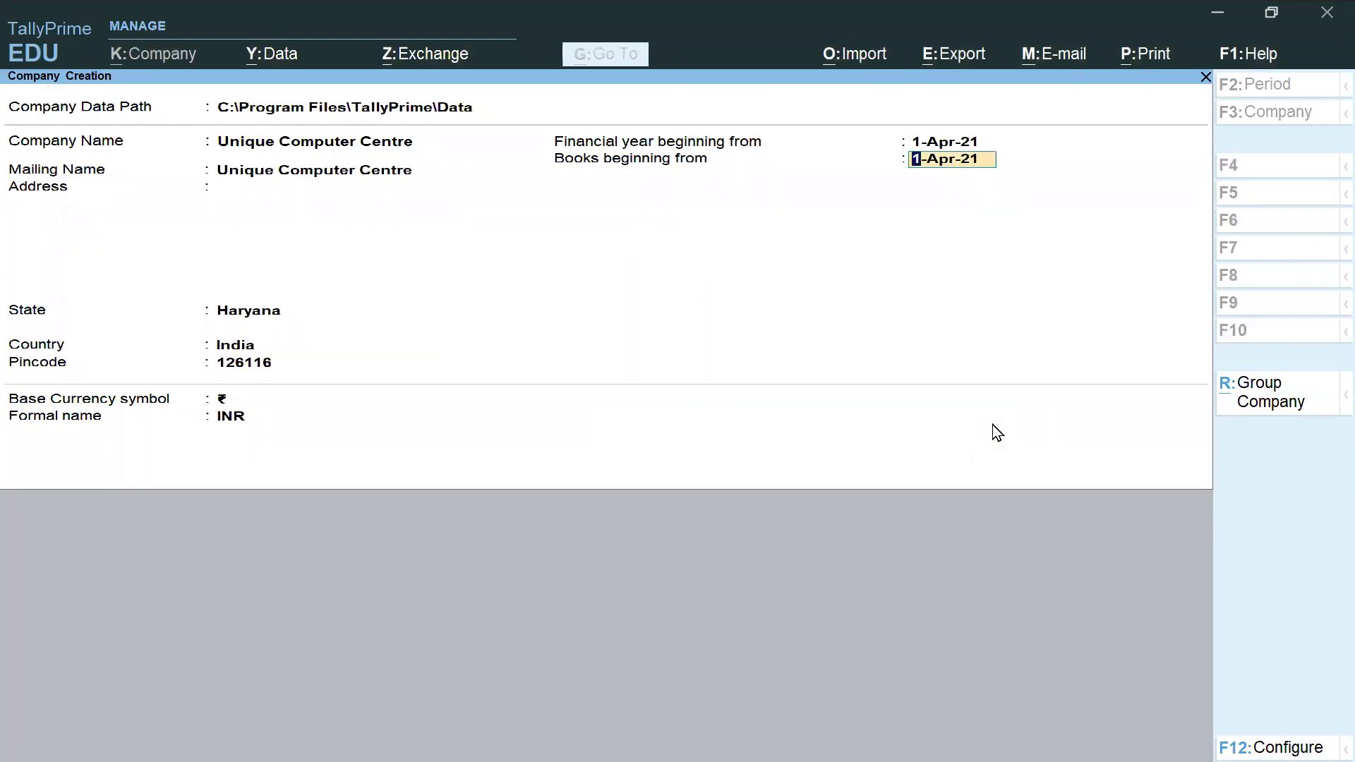
pyautogui.press('Return')
pyautogui.press('Return')
pyautogui.press('Return')
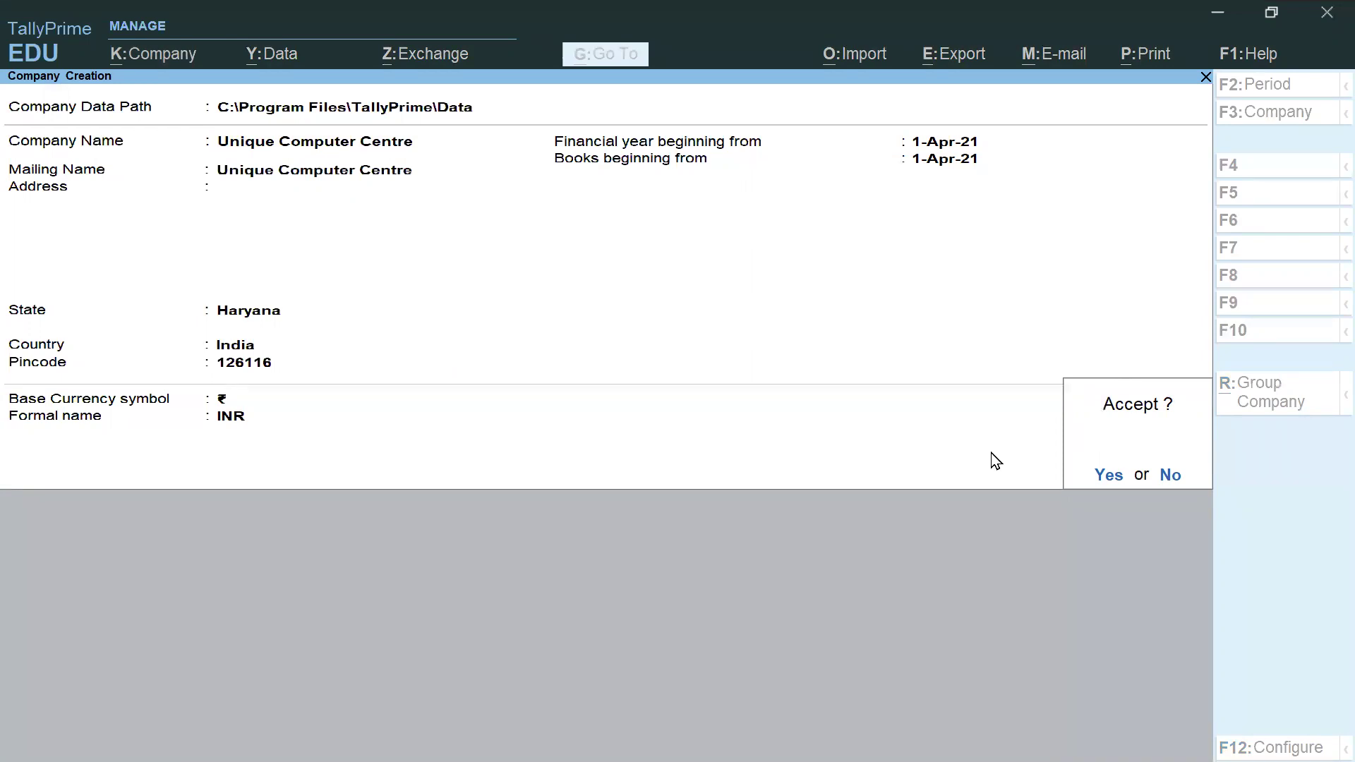
pyautogui.press('Return')
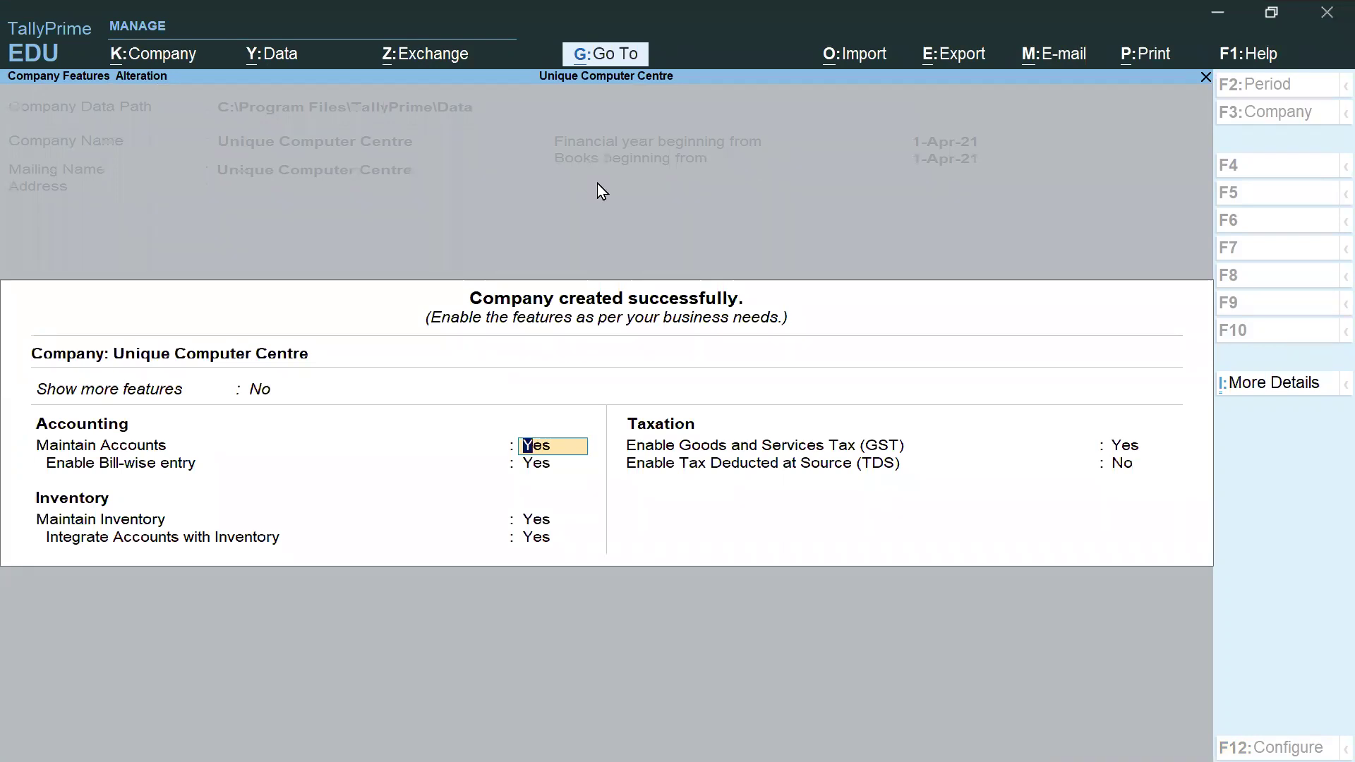
# Step: Examine the Accounting, Inventory and Taxation features offered for the new company, especially the Maintain Accounts option
pyautogui.click(18, 404)
pyautogui.moveTo(17, 413)
pyautogui.mouseDown()
pyautogui.moveTo(267, 459)
pyautogui.moveTo(598, 492)
pyautogui.moveTo(579, 484)
pyautogui.mouseUp()
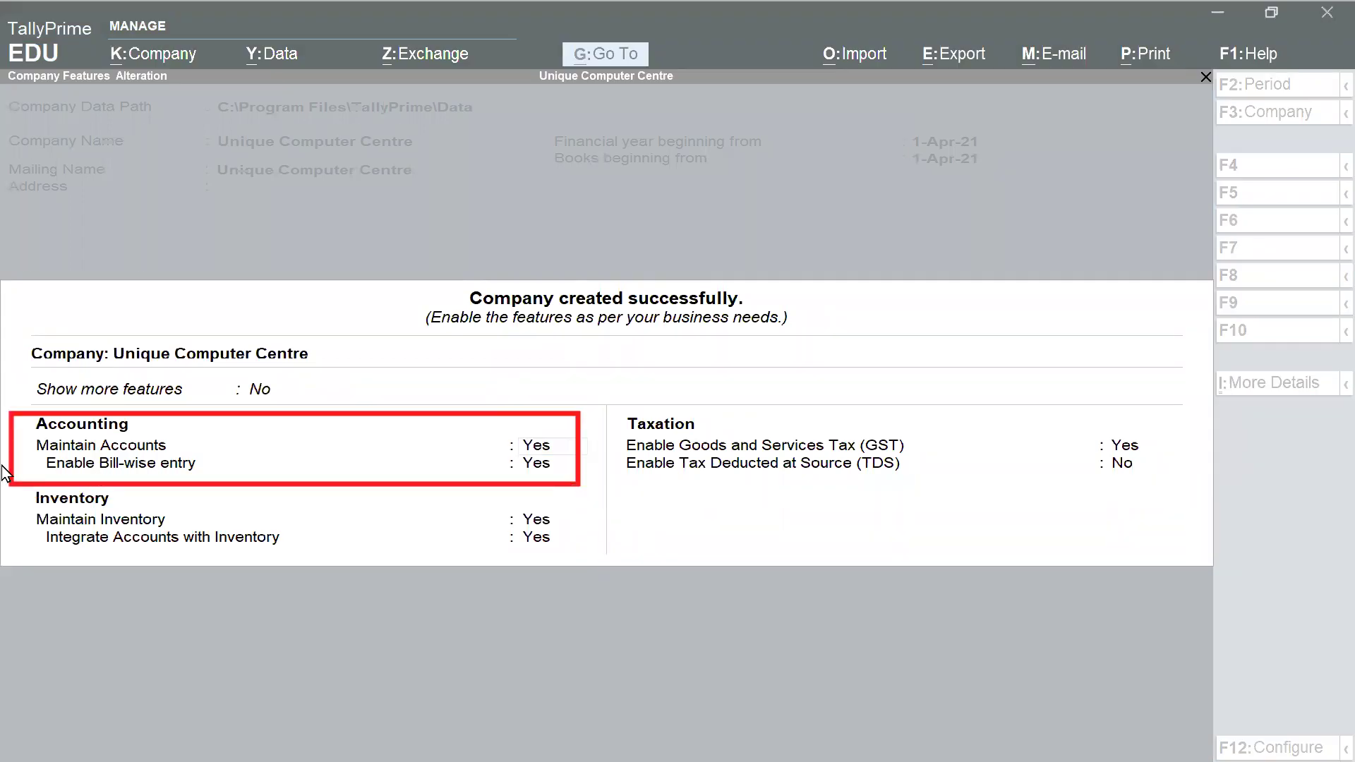
pyautogui.moveTo(8, 481)
pyautogui.mouseDown()
pyautogui.moveTo(409, 554)
pyautogui.moveTo(578, 557)
pyautogui.mouseUp()
pyautogui.moveTo(611, 404)
pyautogui.mouseDown()
pyautogui.moveTo(1120, 494)
pyautogui.moveTo(1164, 487)
pyautogui.mouseUp()
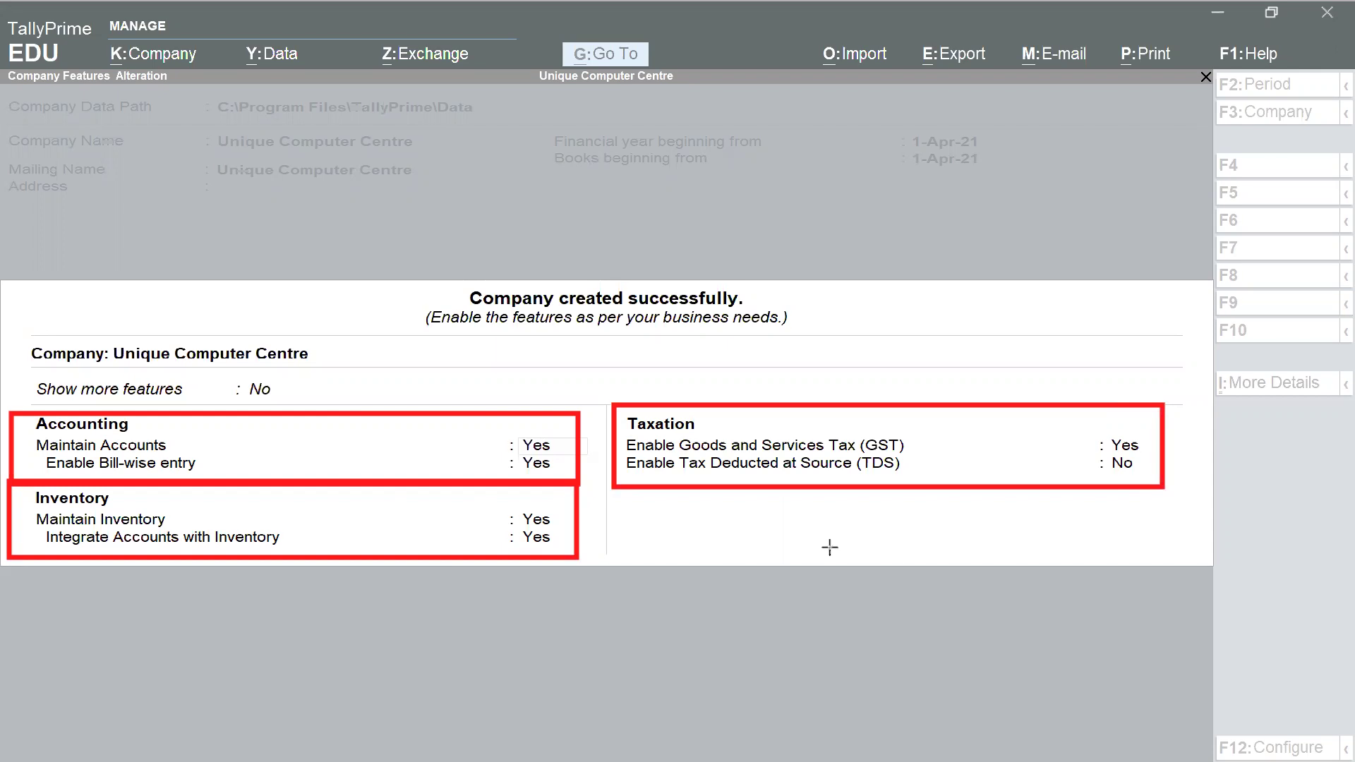
pyautogui.moveTo(475, 427); pyautogui.dragTo(570, 454)
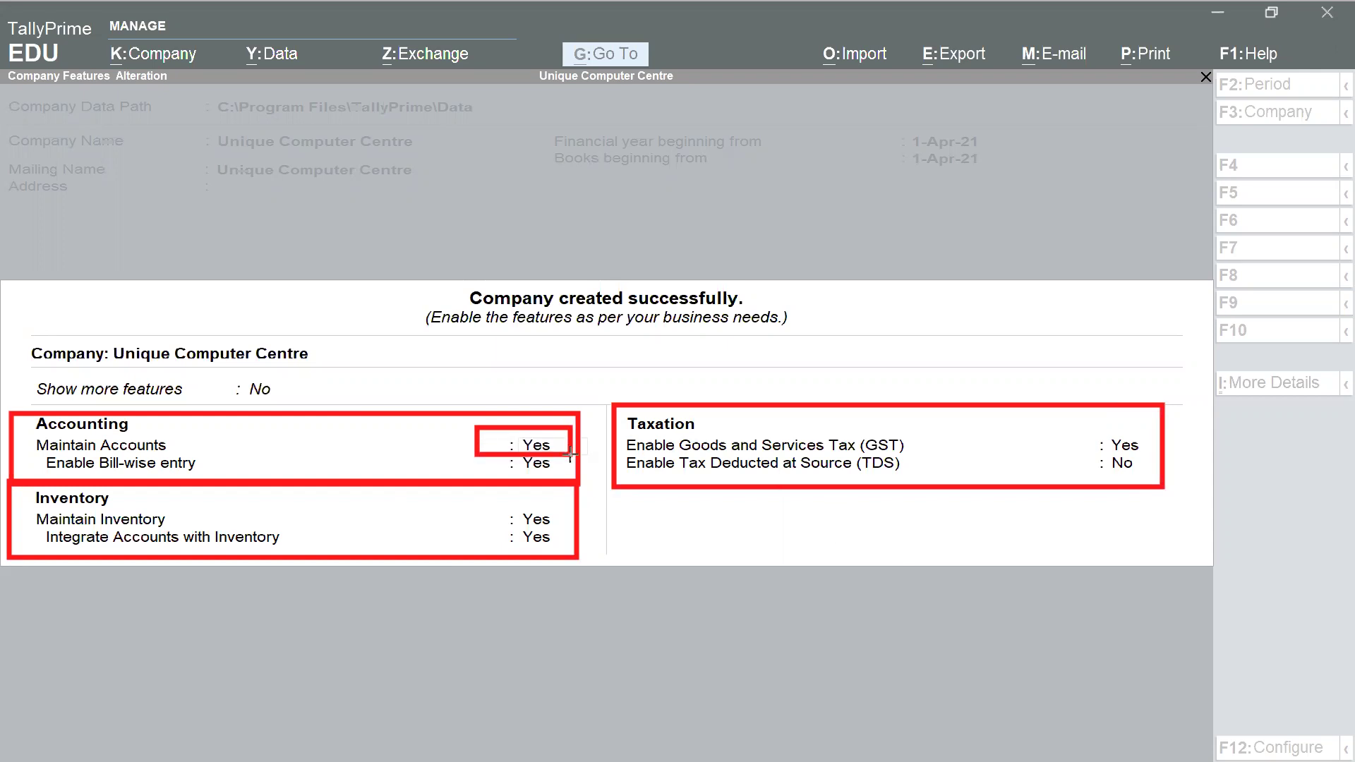
pyautogui.moveTo(25, 432); pyautogui.dragTo(200, 453)
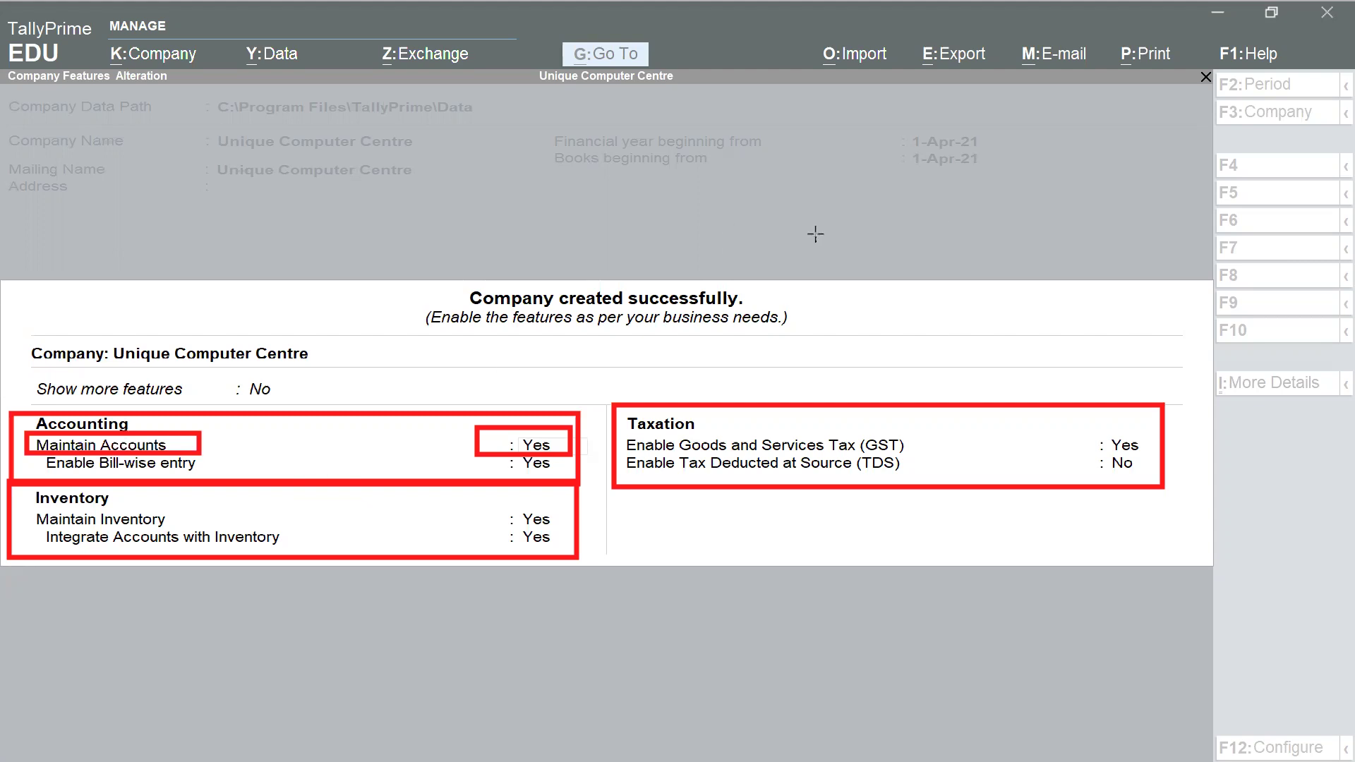
pyautogui.press('e')
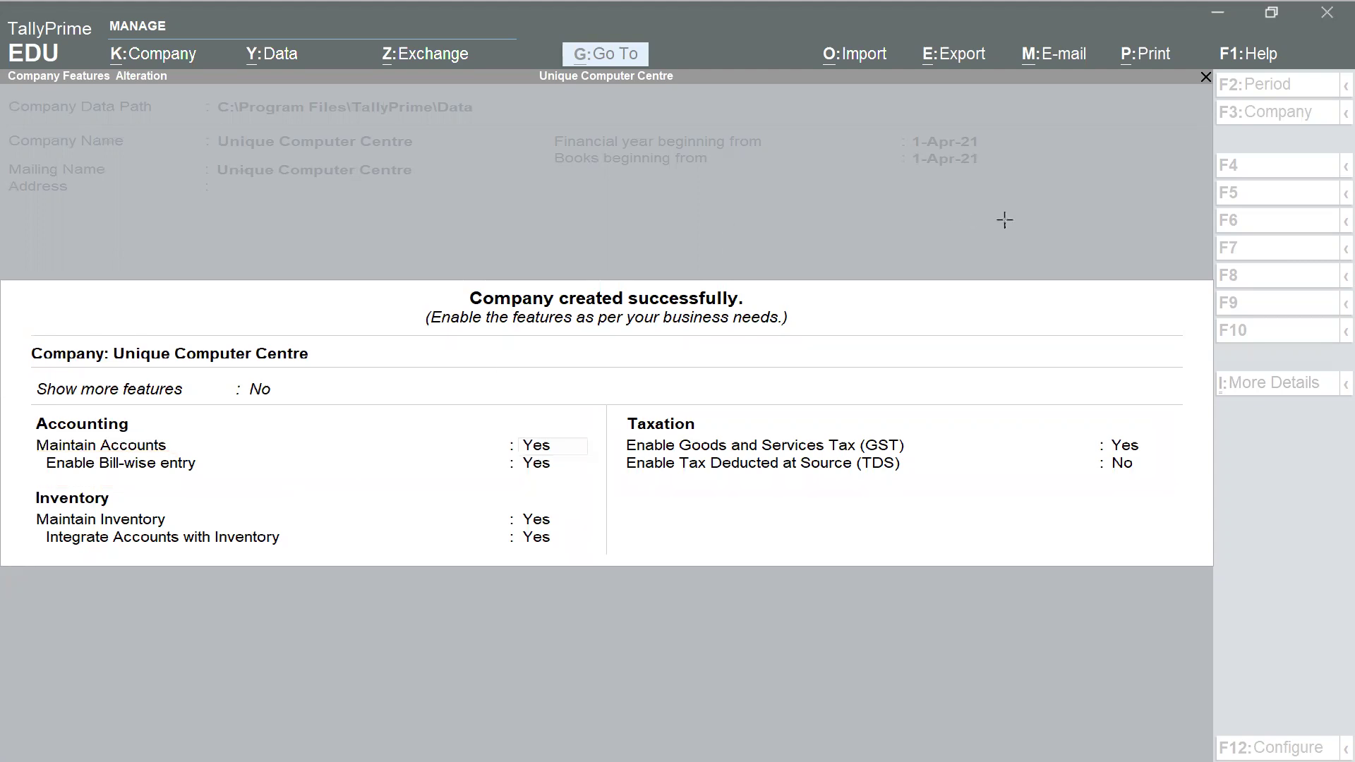
pyautogui.click(539, 451)
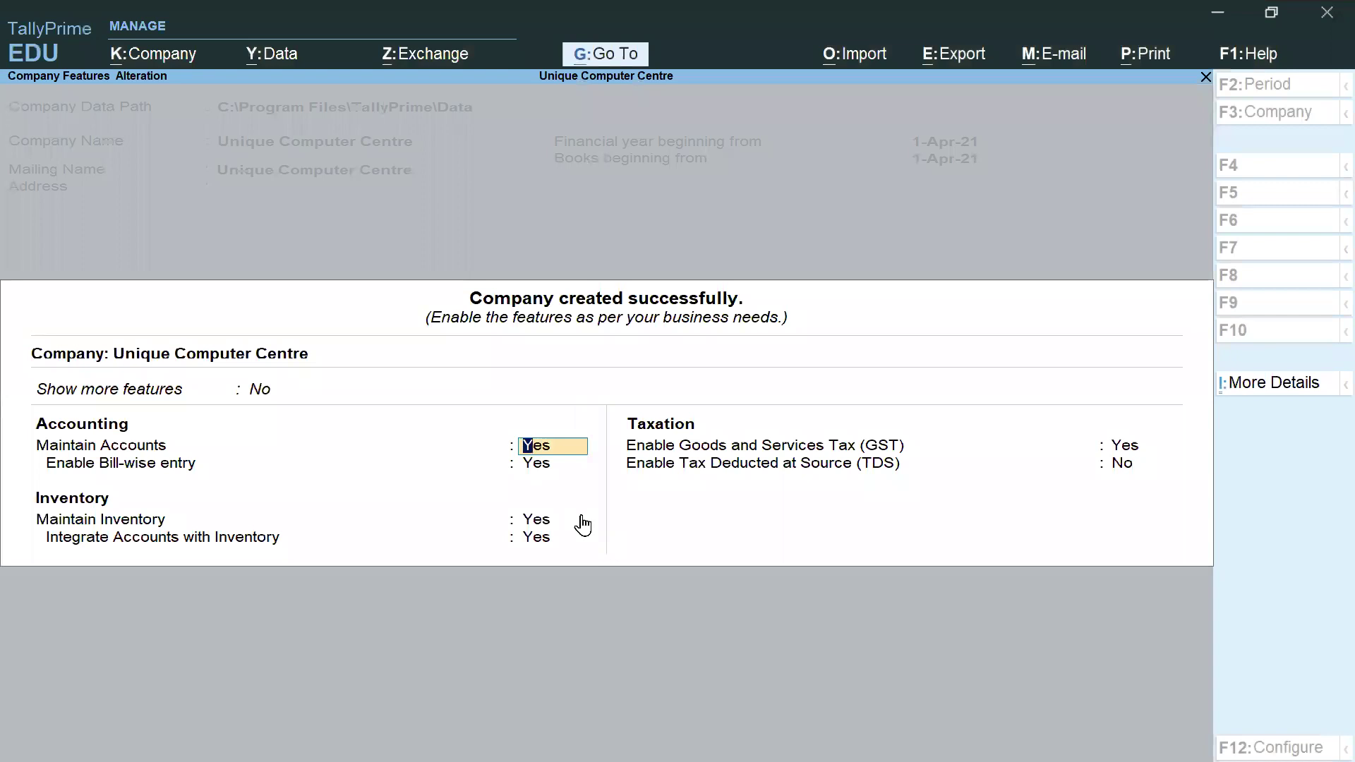
# Step: Keep Maintain Accounts at Yes, set bill-wise entry, Maintain Inventory, GST and TDS to No, and accept the company features
pyautogui.press('Return')
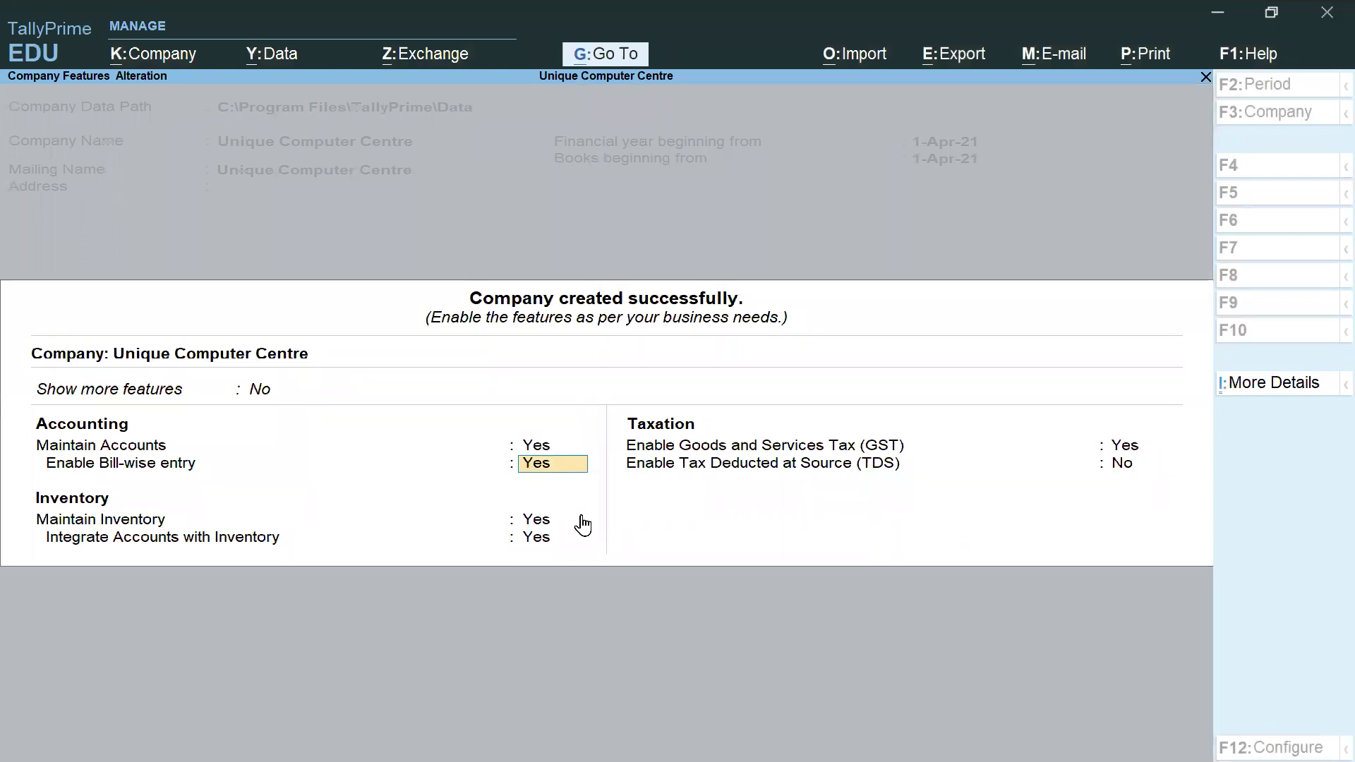
pyautogui.press('n')
pyautogui.press('Return')
pyautogui.write('n')
pyautogui.press('Return')
pyautogui.write('n')
pyautogui.press('Return')
pyautogui.write('n')
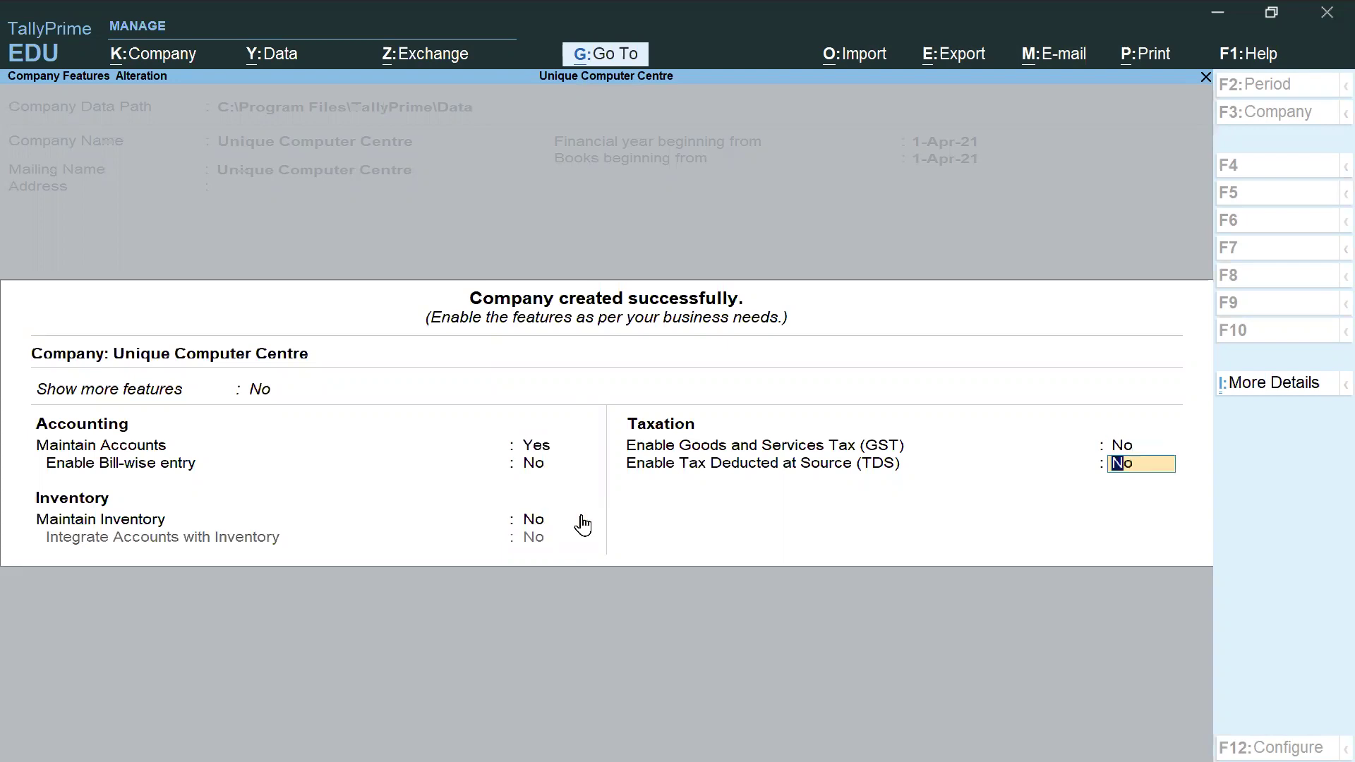
pyautogui.press('Return')
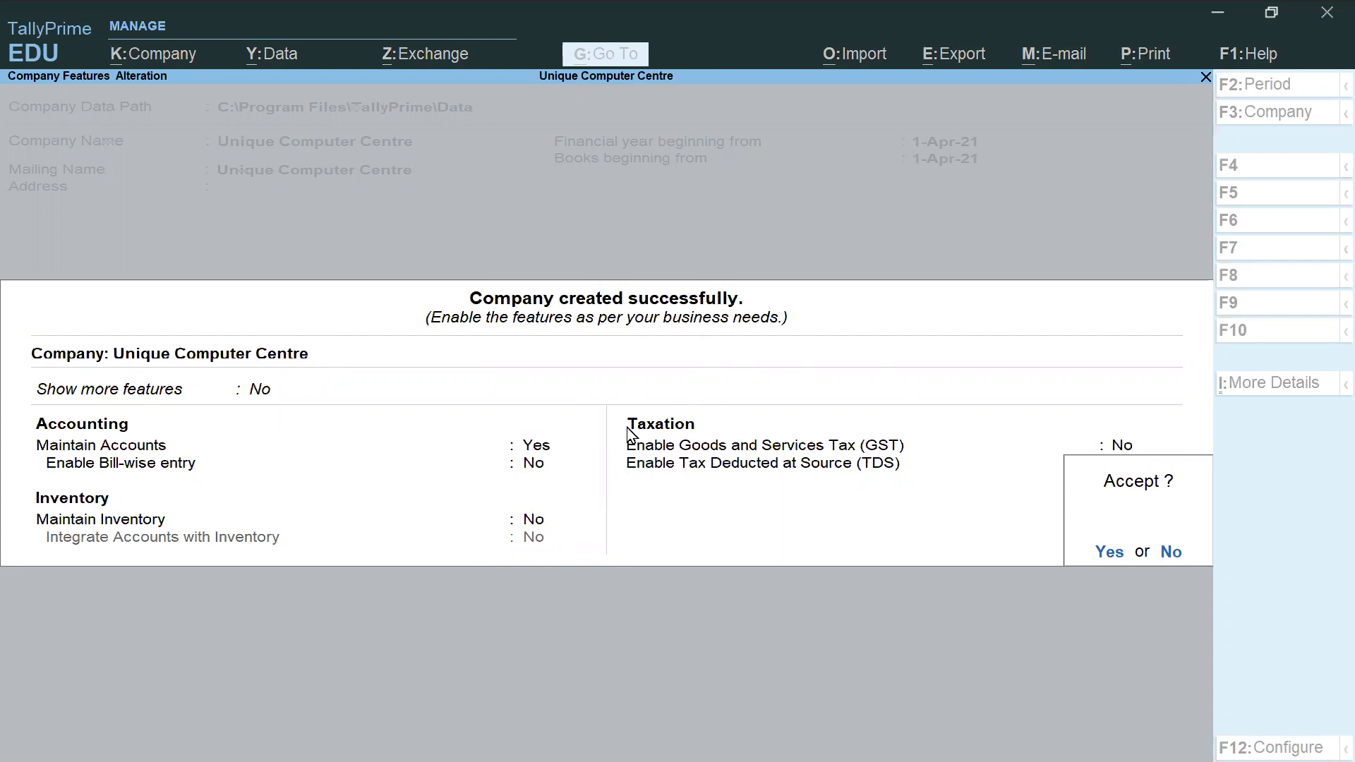
pyautogui.click(1110, 556)
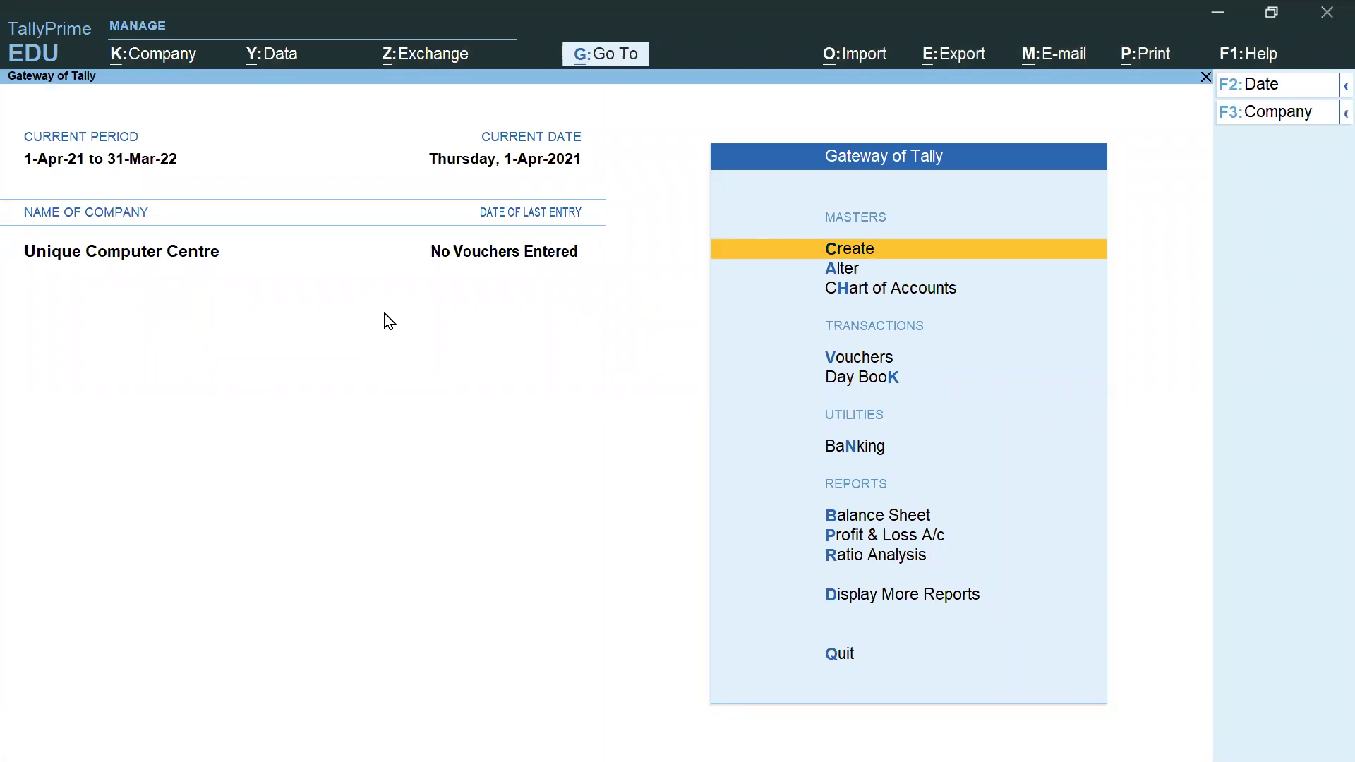
# Step: Reopen the features of Unique Computer Centre for review and accept them
pyautogui.click(148, 57)
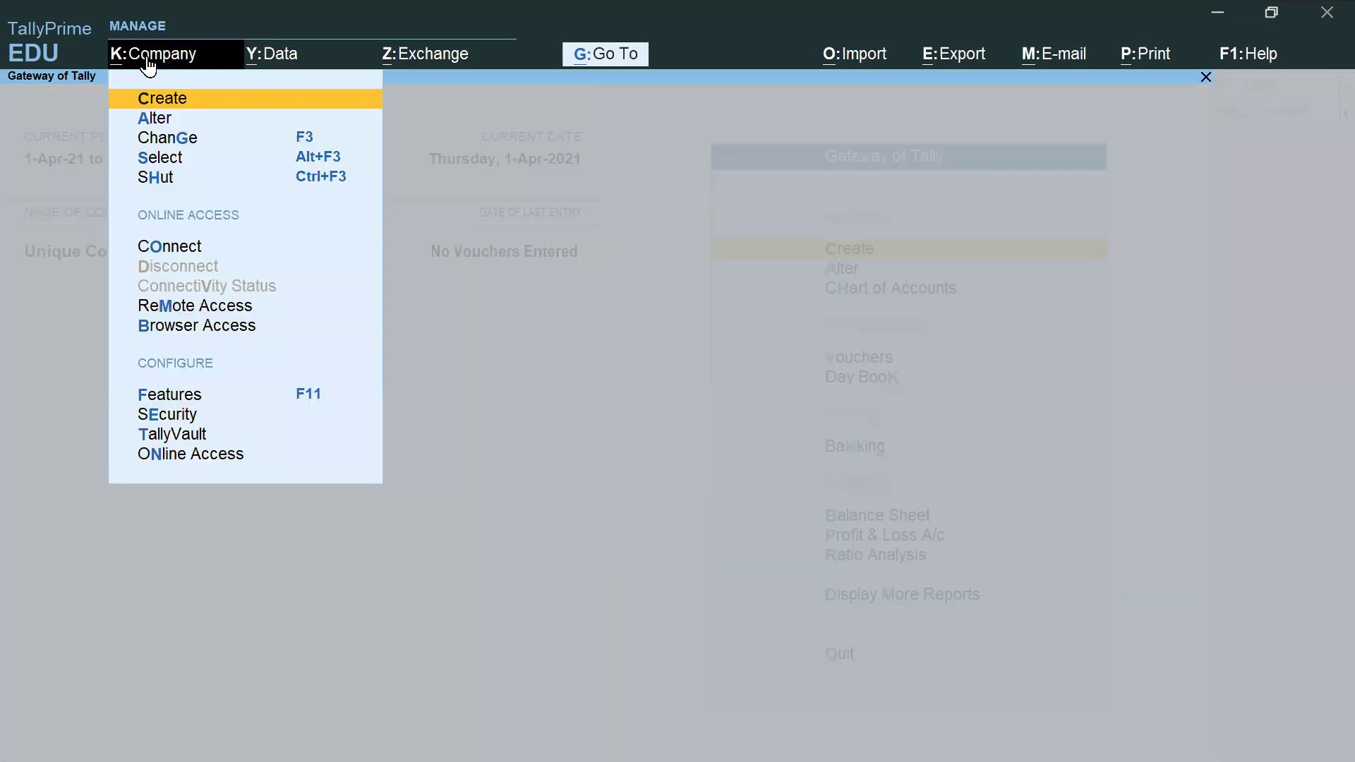
pyautogui.click(175, 399)
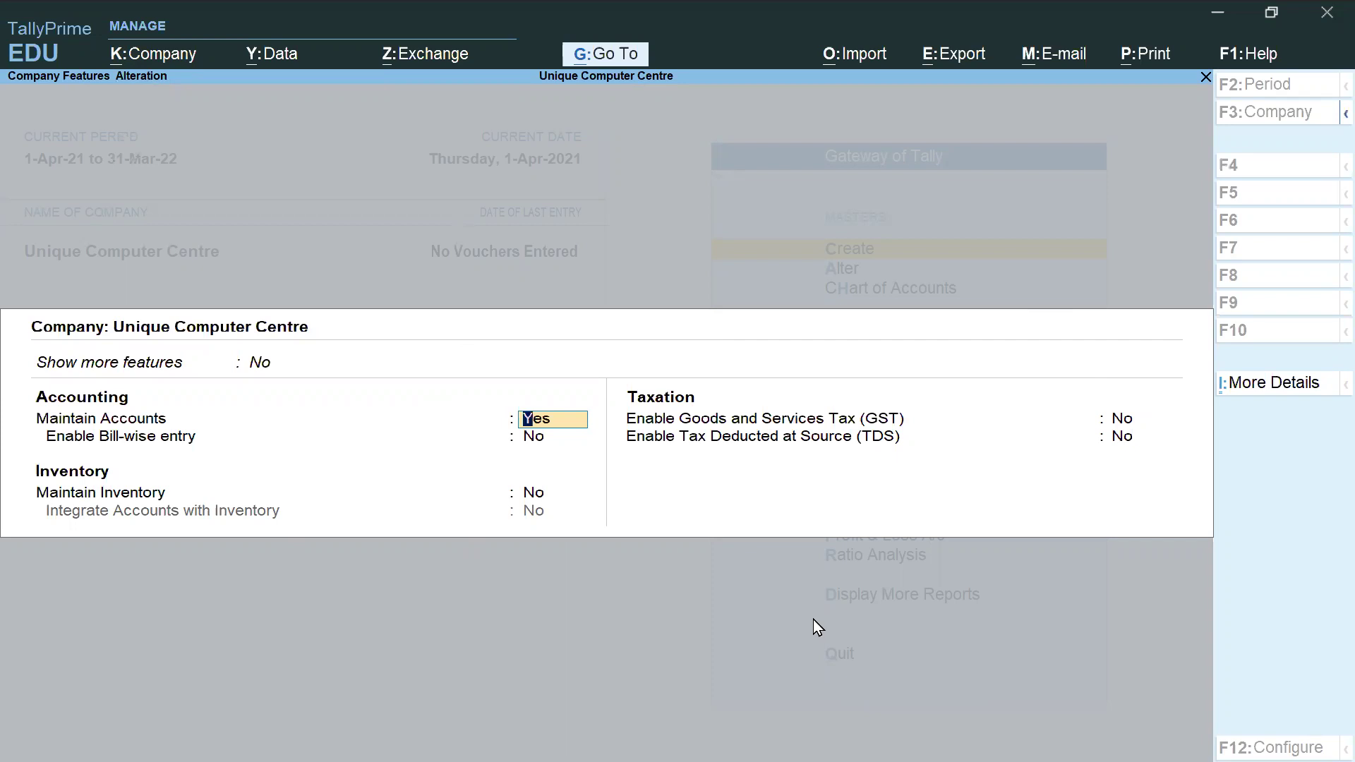
pyautogui.press('ctrl')
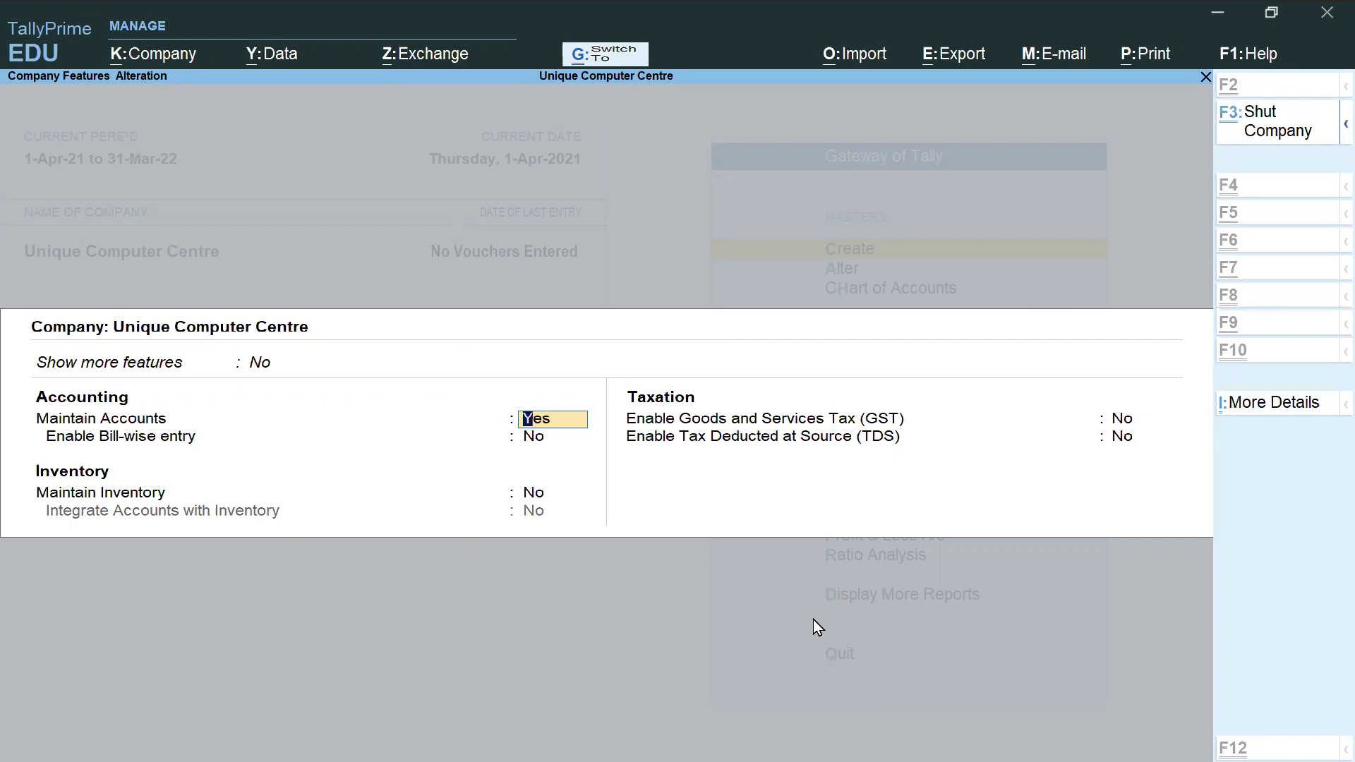
pyautogui.hotkey('ctrl', 'a')
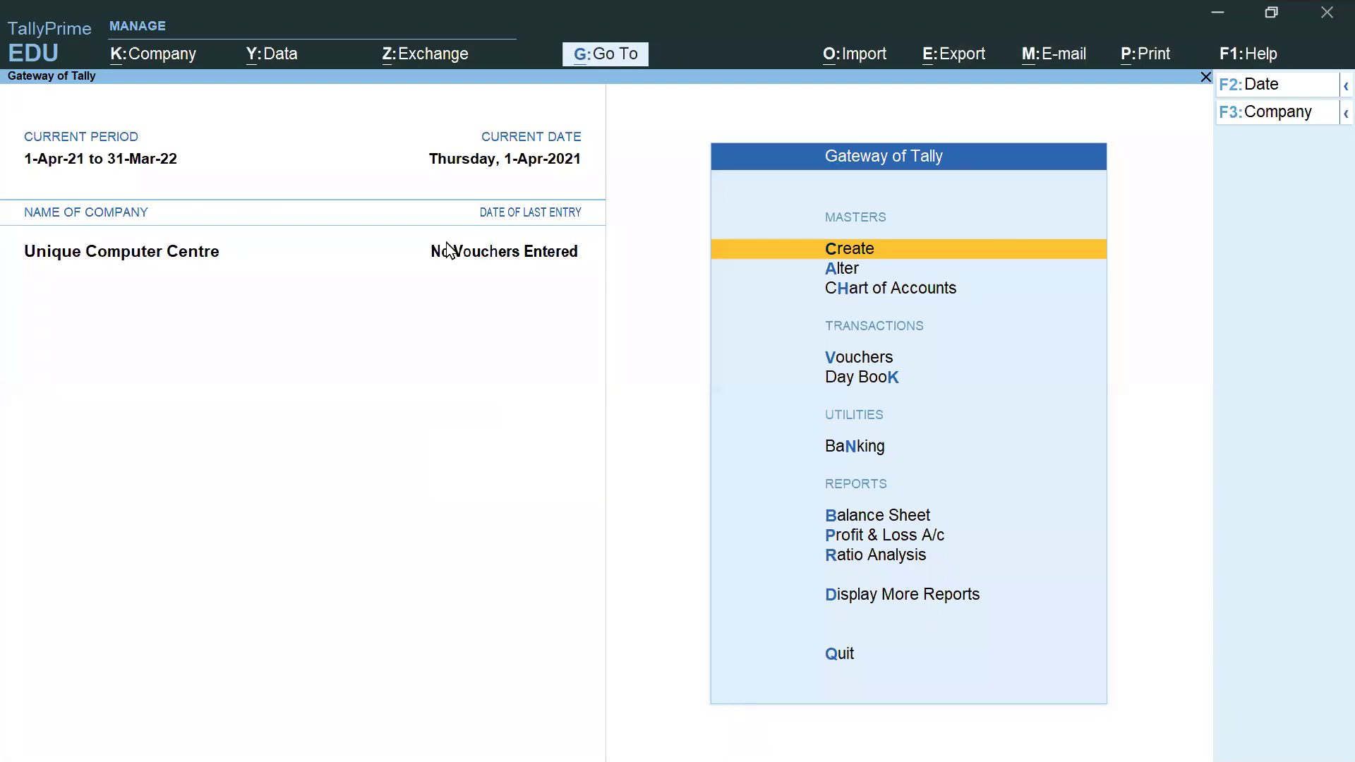
# Step: Review the company name, last entry date, current date and current period shown on the Gateway of Tally
pyautogui.moveTo(6, 229); pyautogui.dragTo(242, 273)
pyautogui.moveTo(385, 230); pyautogui.dragTo(597, 281)
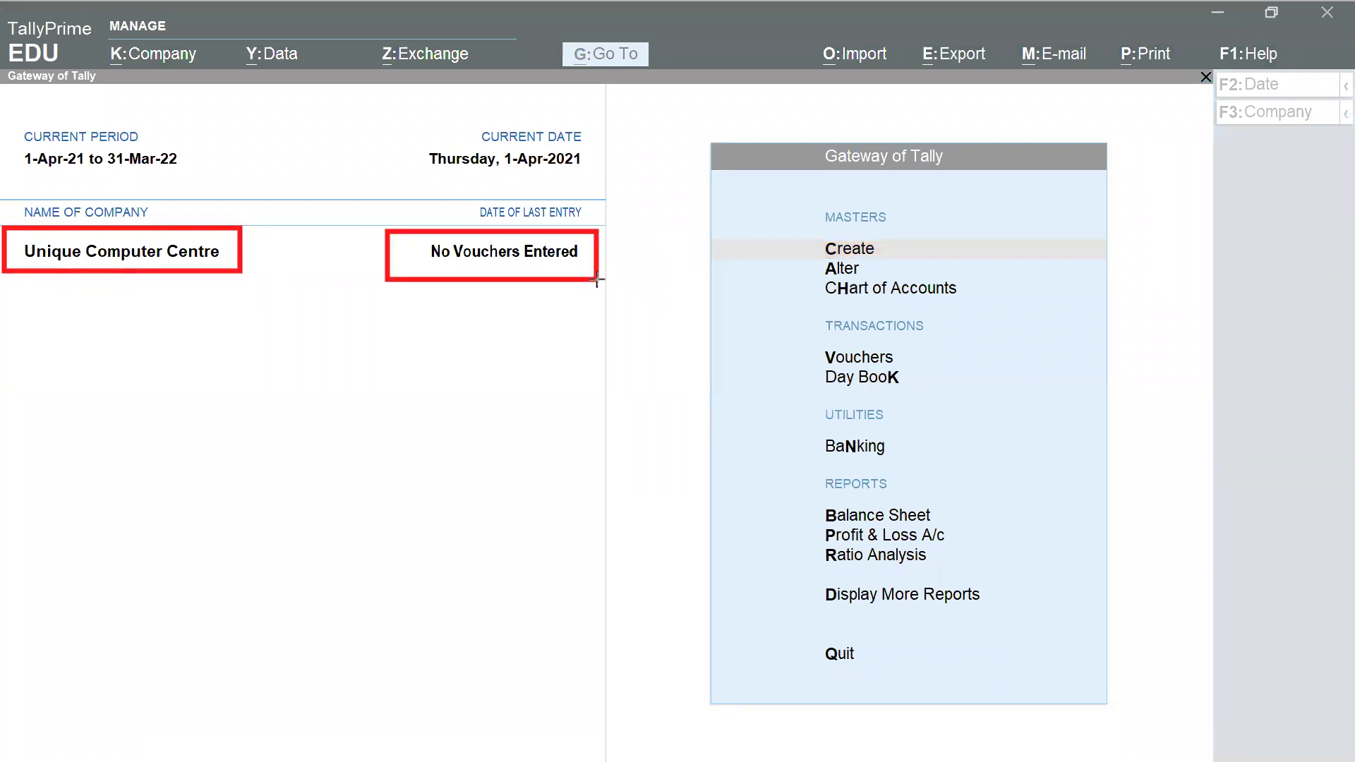
pyautogui.moveTo(384, 116); pyautogui.dragTo(605, 178)
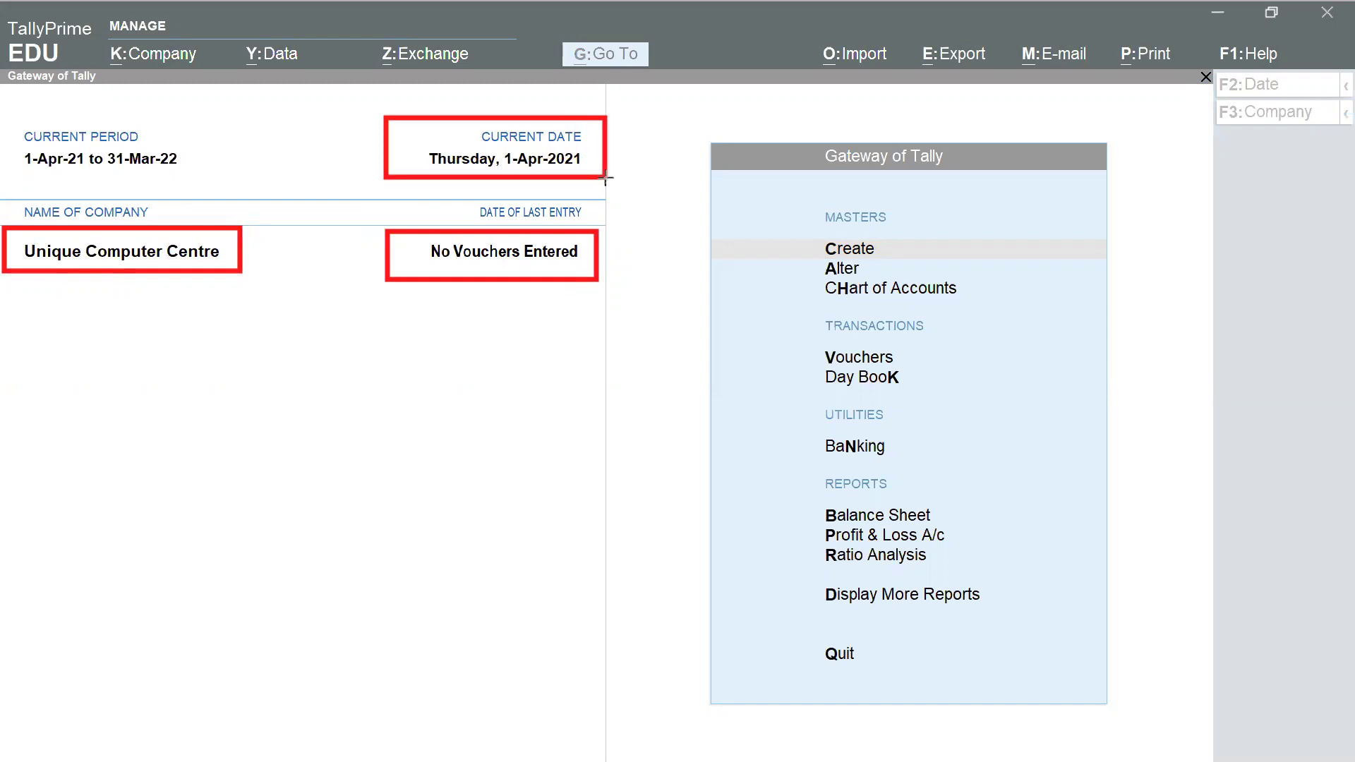
pyautogui.moveTo(3, 113)
pyautogui.mouseDown()
pyautogui.moveTo(26, 144)
pyautogui.moveTo(201, 181)
pyautogui.mouseUp()
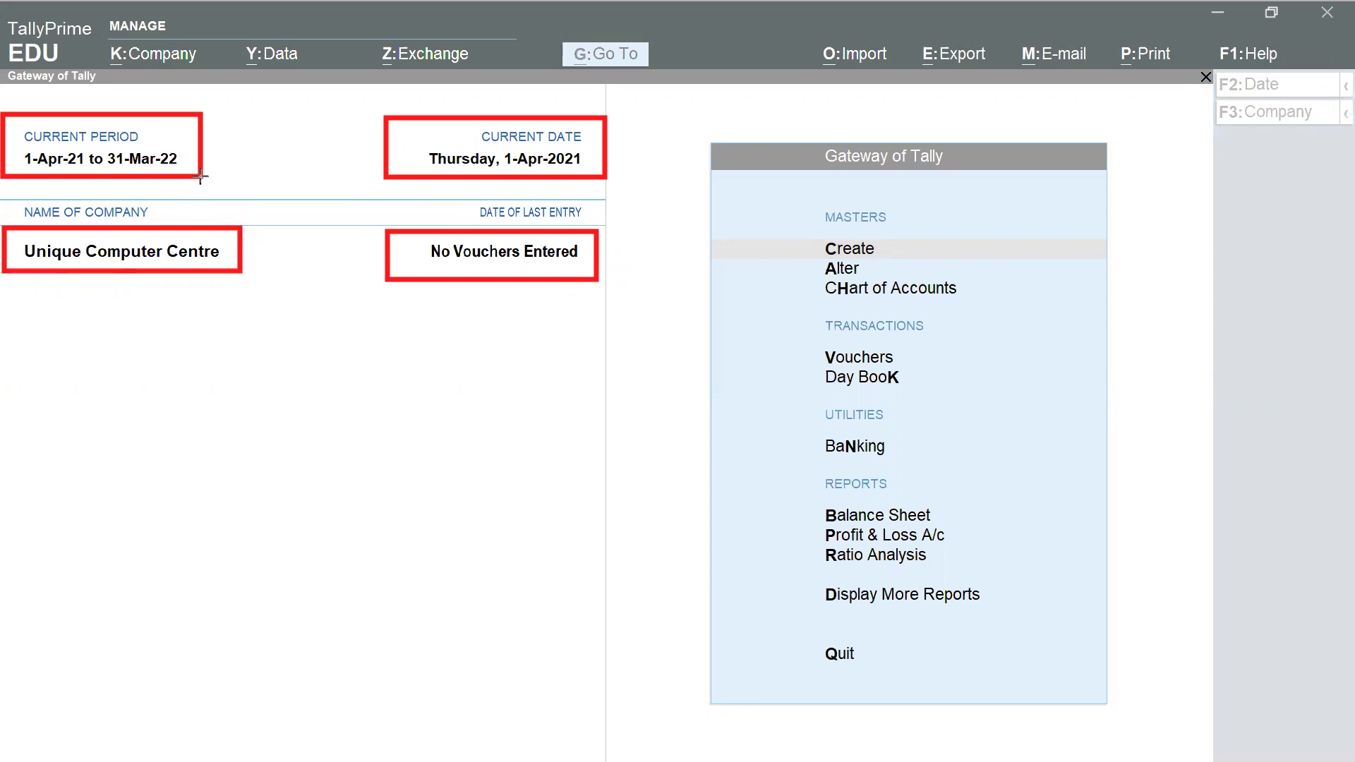
pyautogui.moveTo(93, 139)
pyautogui.mouseDown()
pyautogui.moveTo(173, 150)
pyautogui.moveTo(189, 170)
pyautogui.mouseUp()
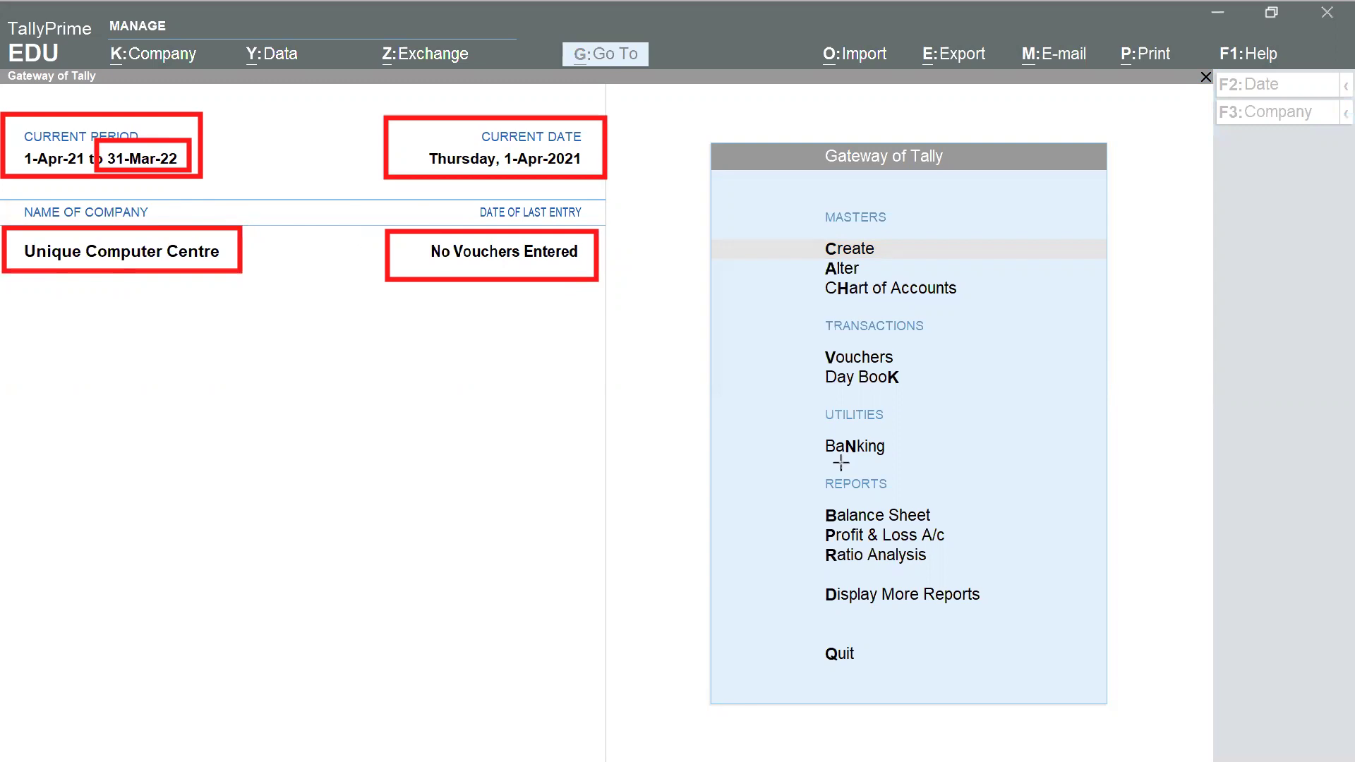
pyautogui.press('Escape')
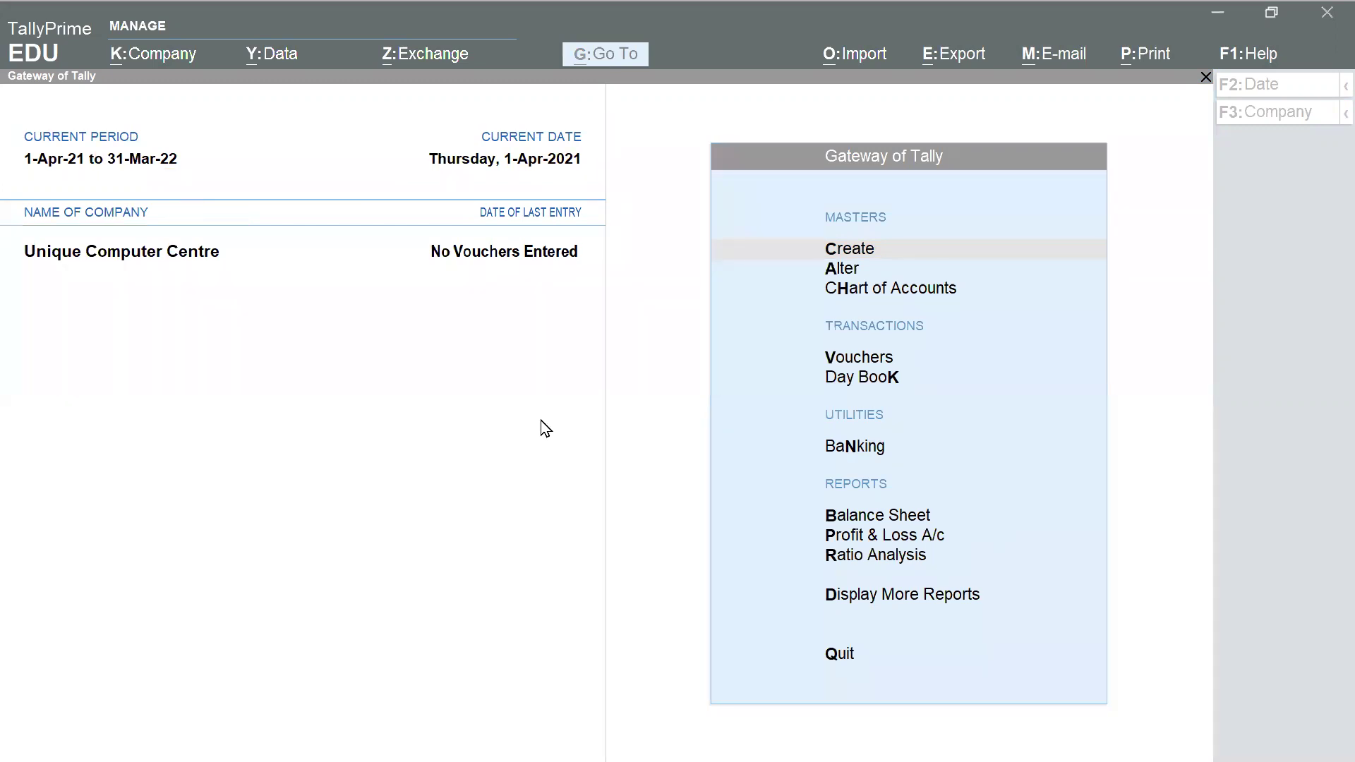
pyautogui.click(542, 421)
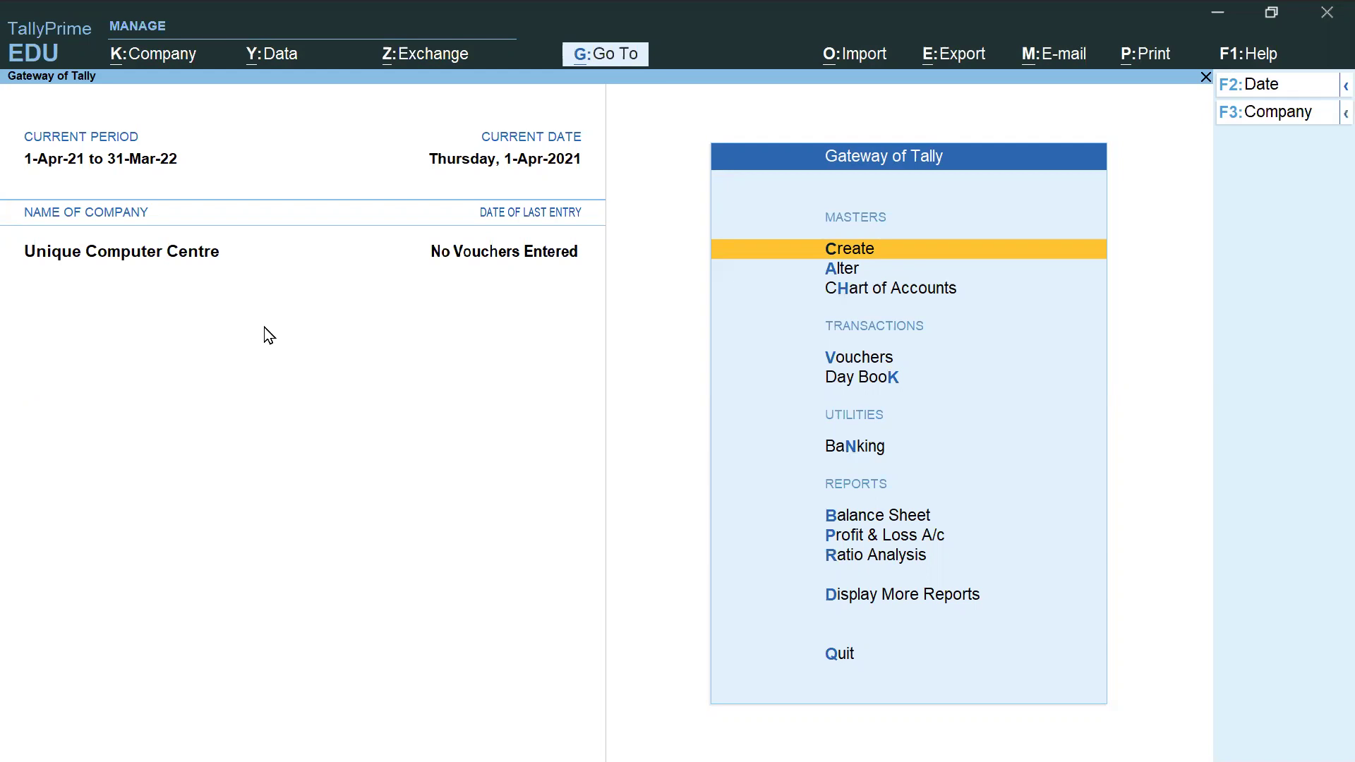
# Step: Alter Unique Computer Centre by filling in its two-line address, and save the company details
pyautogui.click(142, 69)
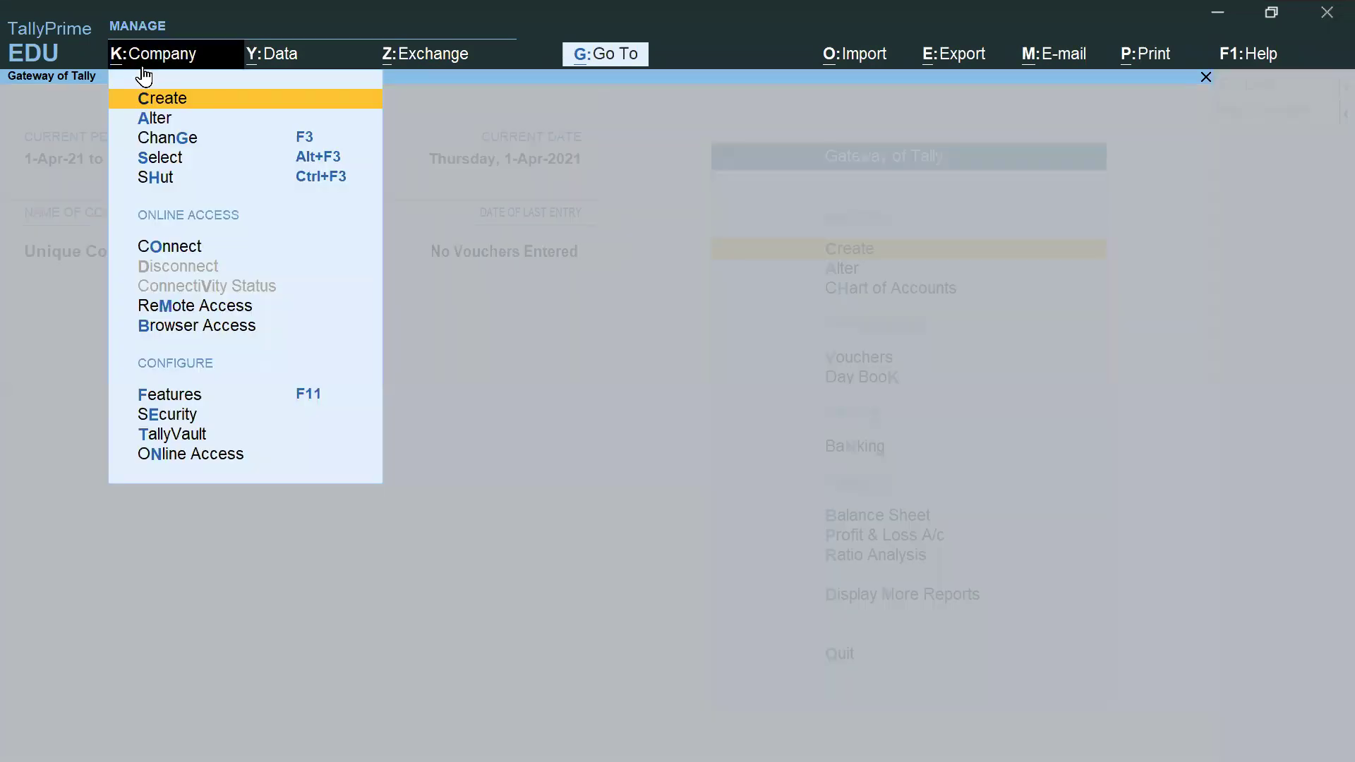
pyautogui.click(158, 120)
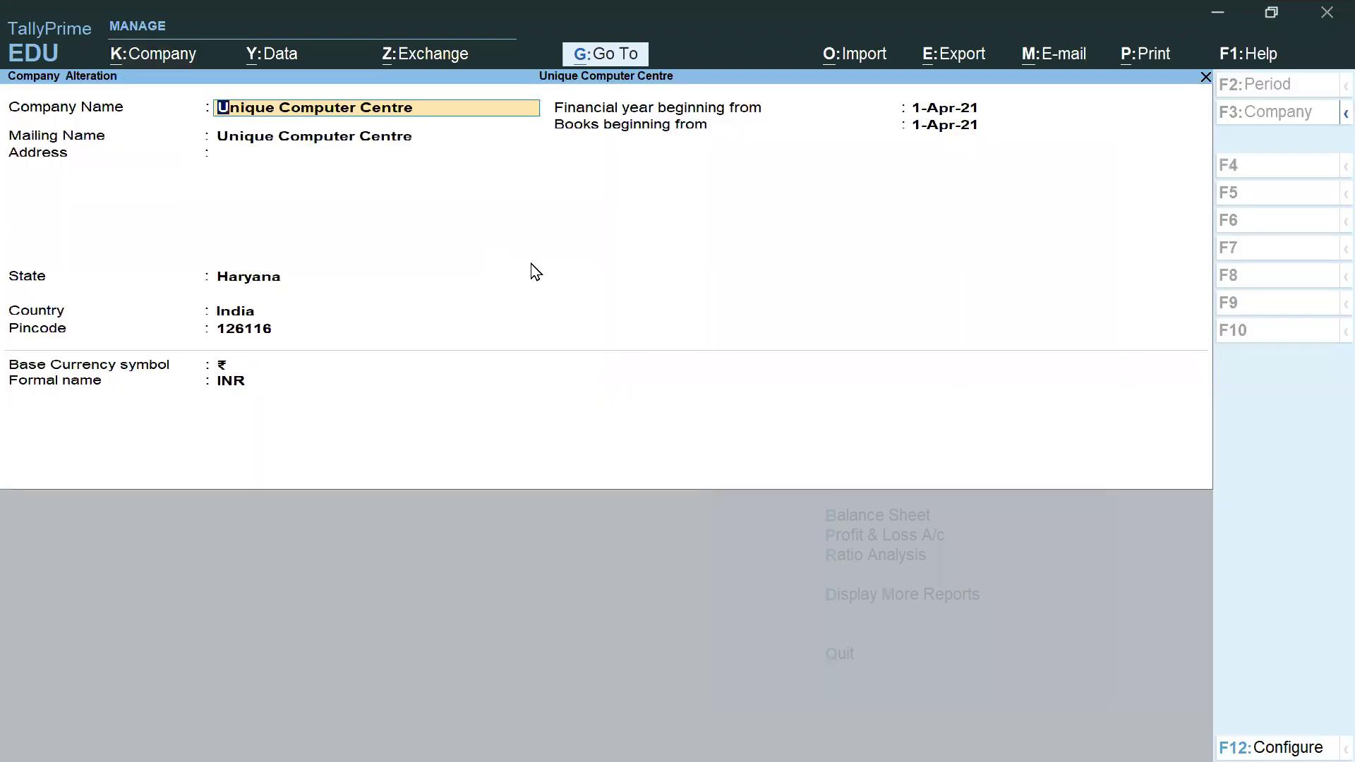
pyautogui.press('Return')
pyautogui.press('Return')
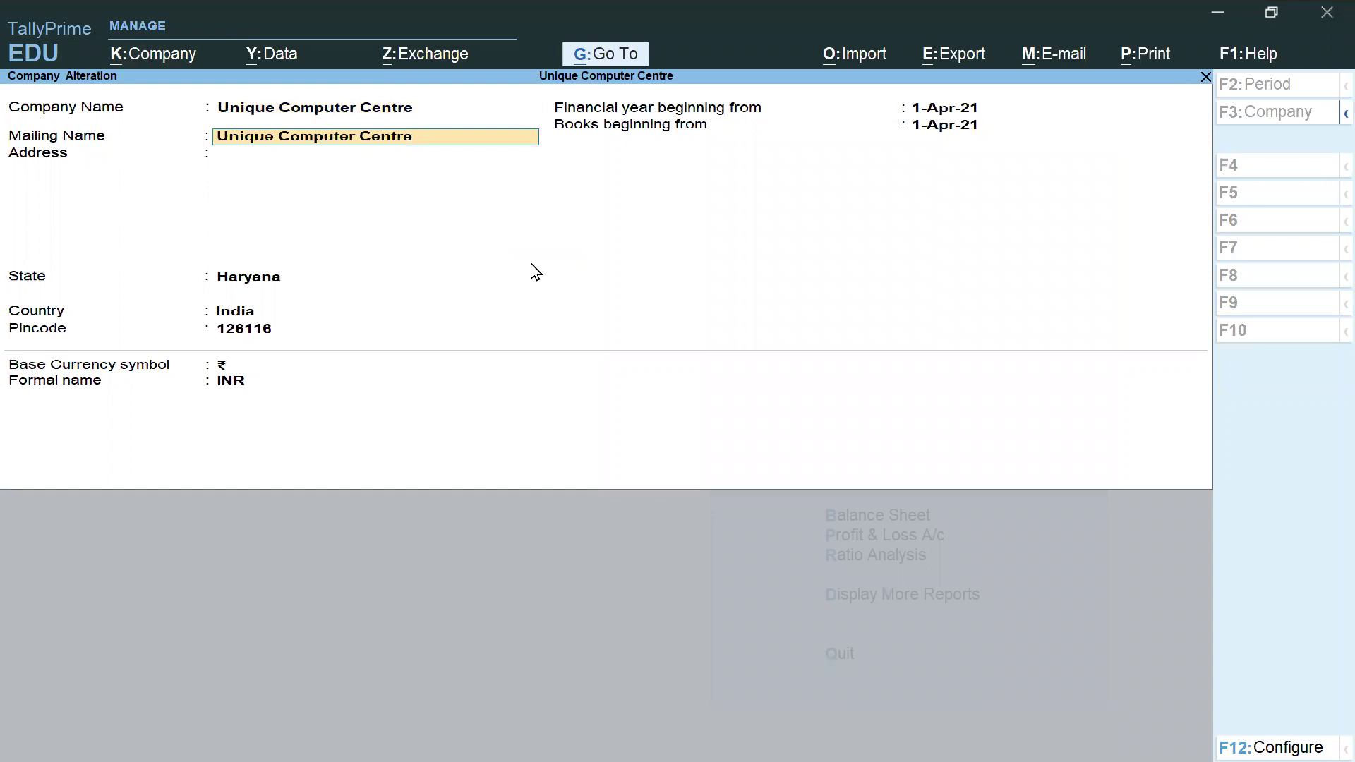
pyautogui.write('Bakshi')
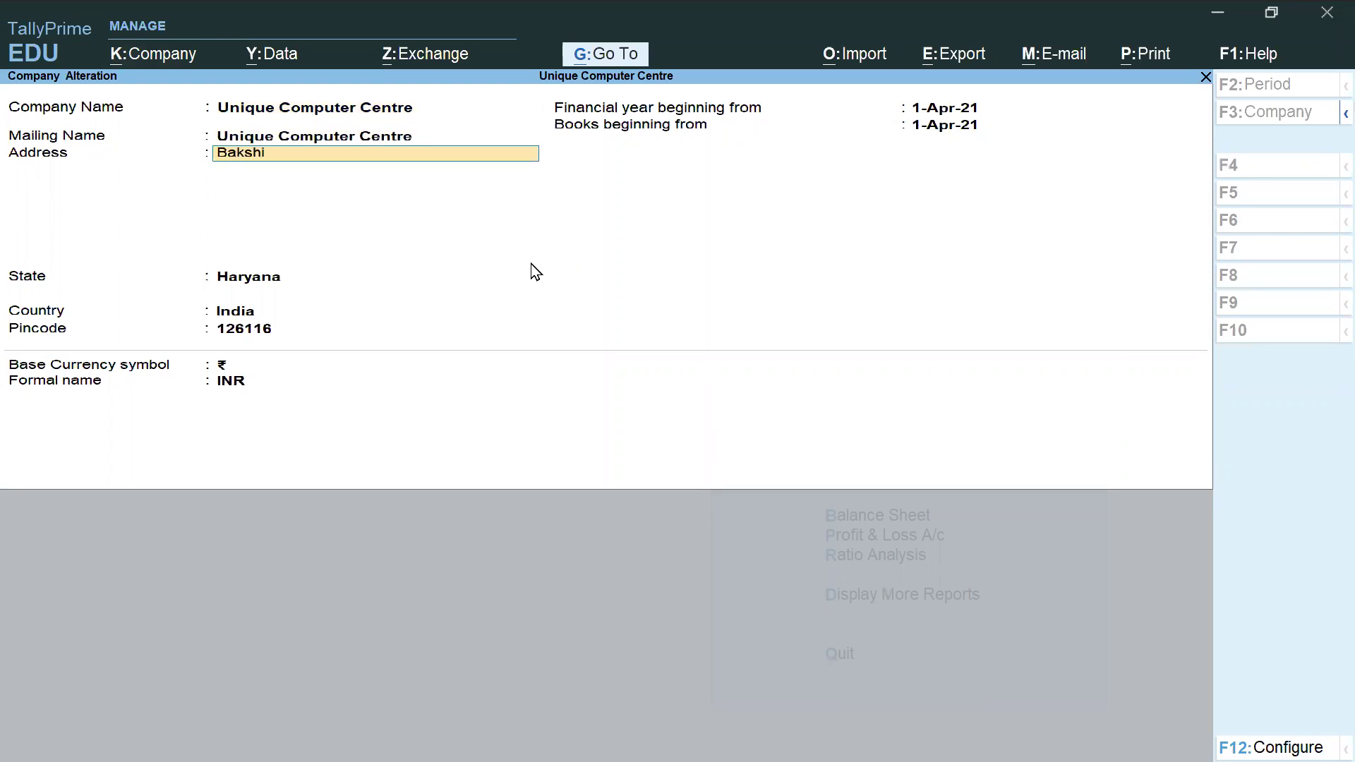
pyautogui.write(' Cinema, Narwana')
pyautogui.press('Return')
pyautogui.write('Distt - Jind')
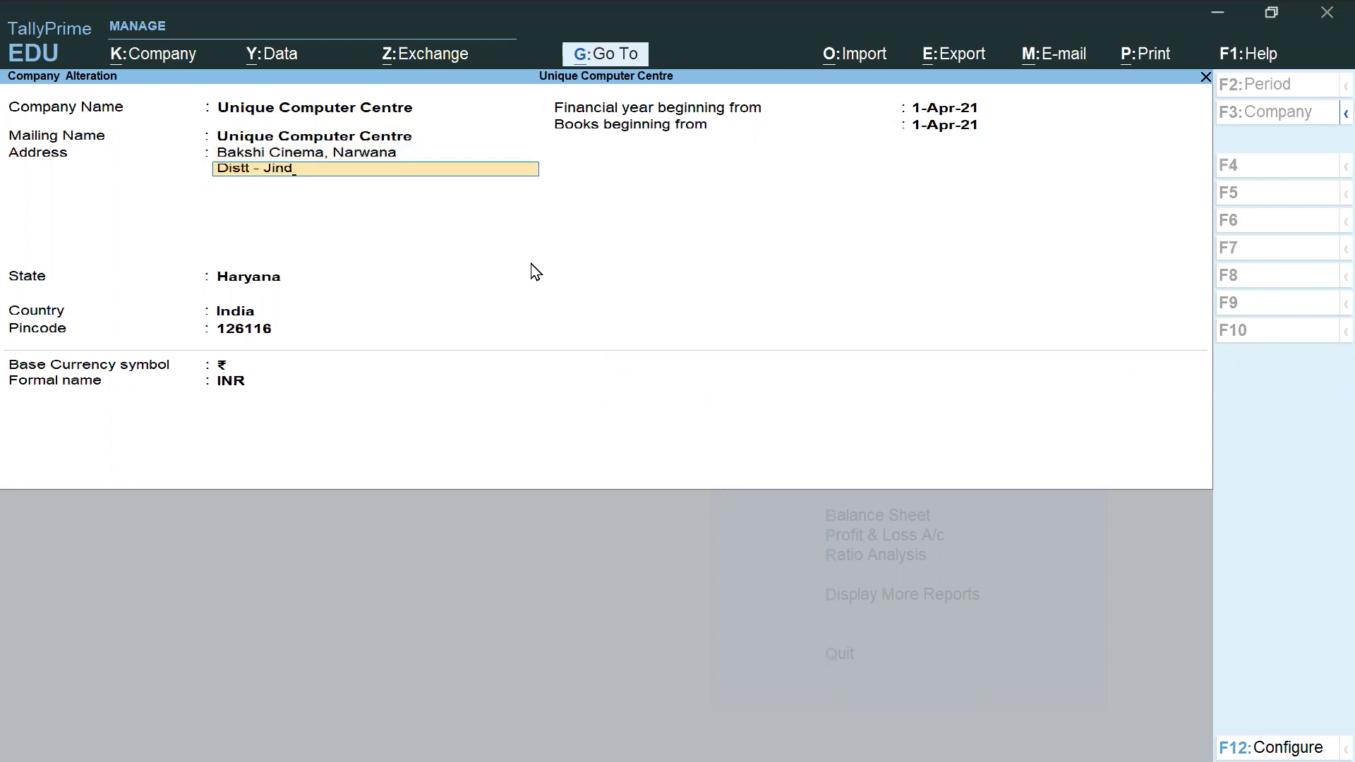
pyautogui.press('Return')
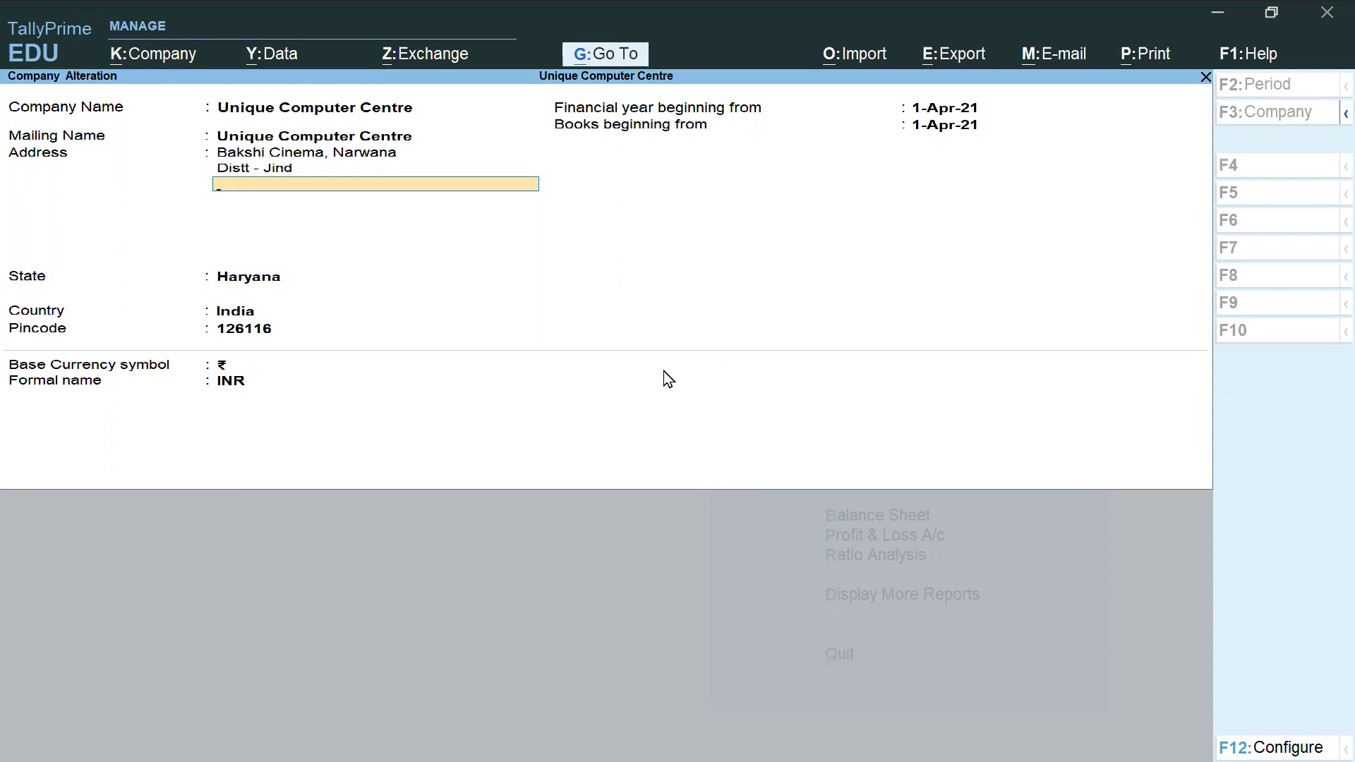
pyautogui.press('ctrl')
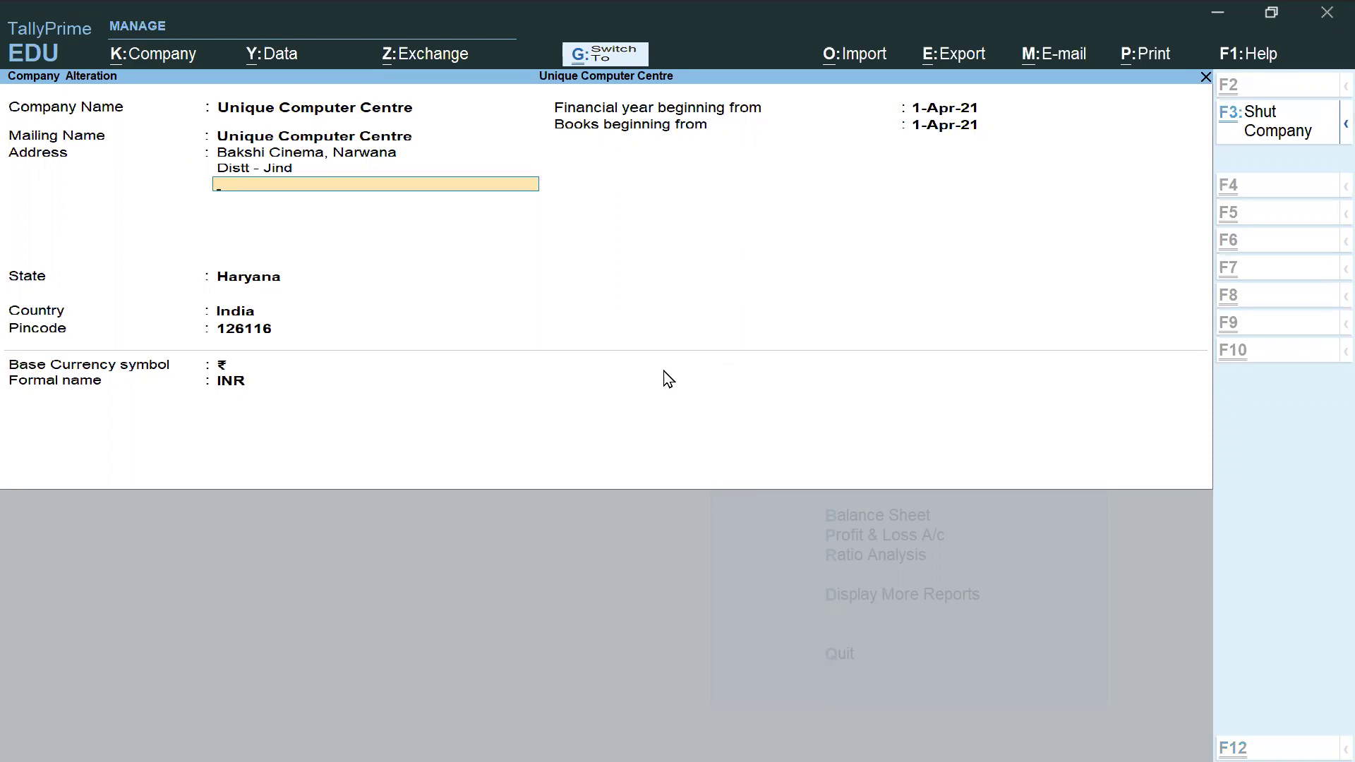
pyautogui.hotkey('ctrl', 'a')
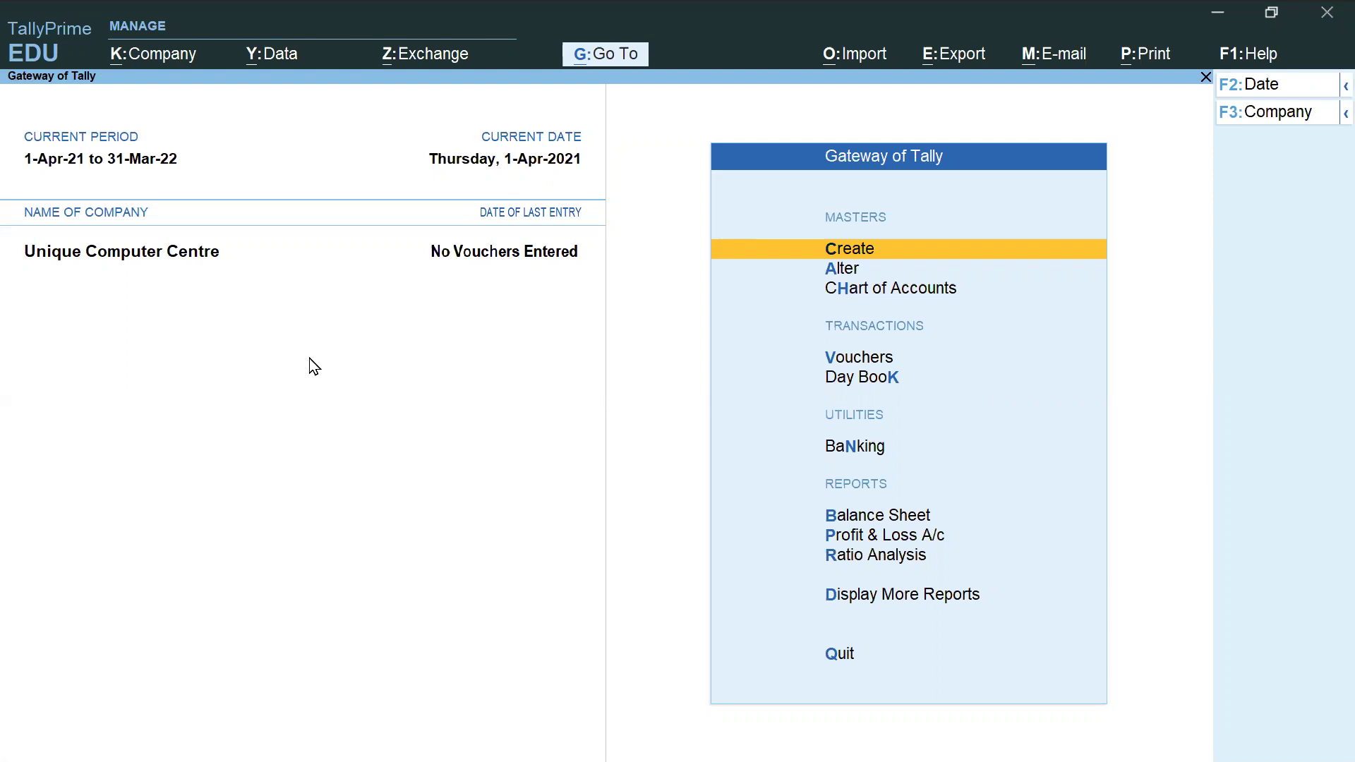
# Step: Start creating a new company and name it Tally with Pawan Sir
pyautogui.click(161, 55)
pyautogui.click(180, 104)
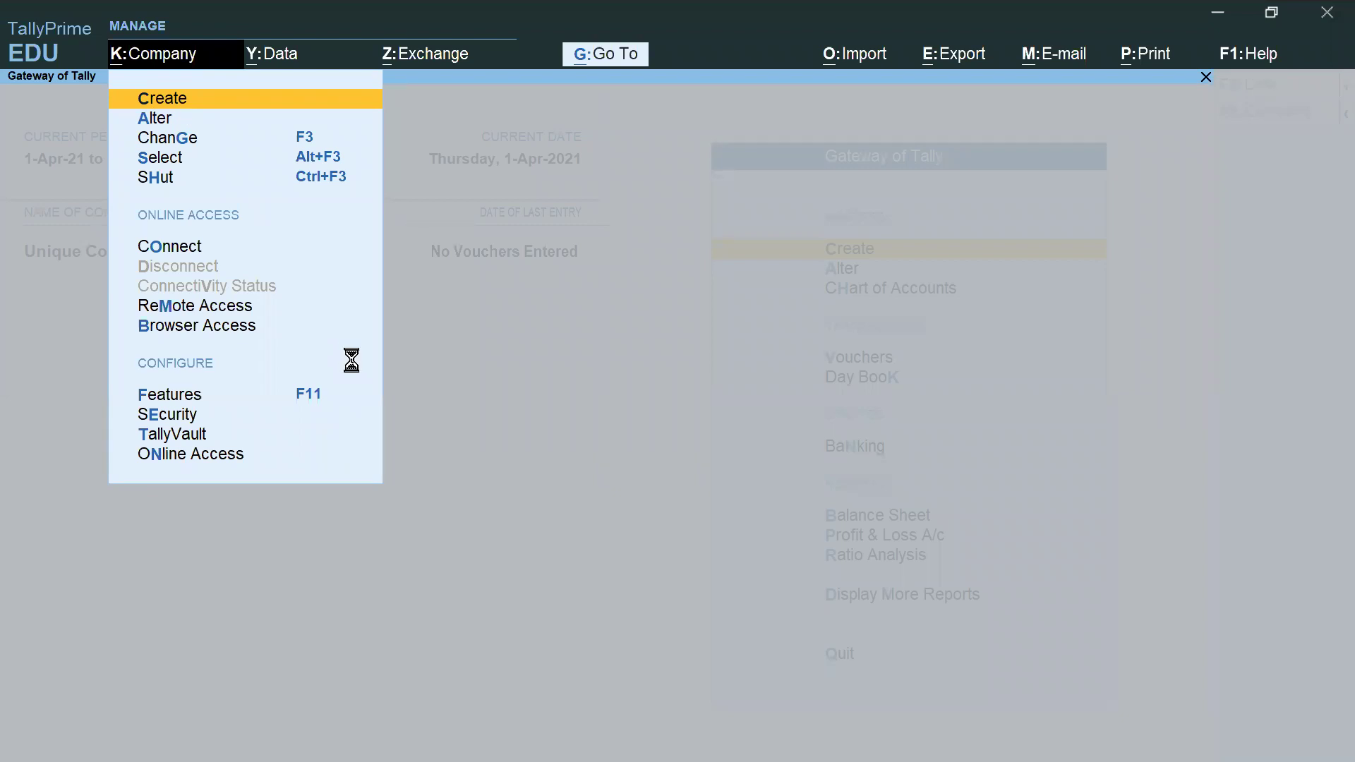
pyautogui.write('Tally with Pan')
pyautogui.press('BackSpace')
pyautogui.write('wan Sir')
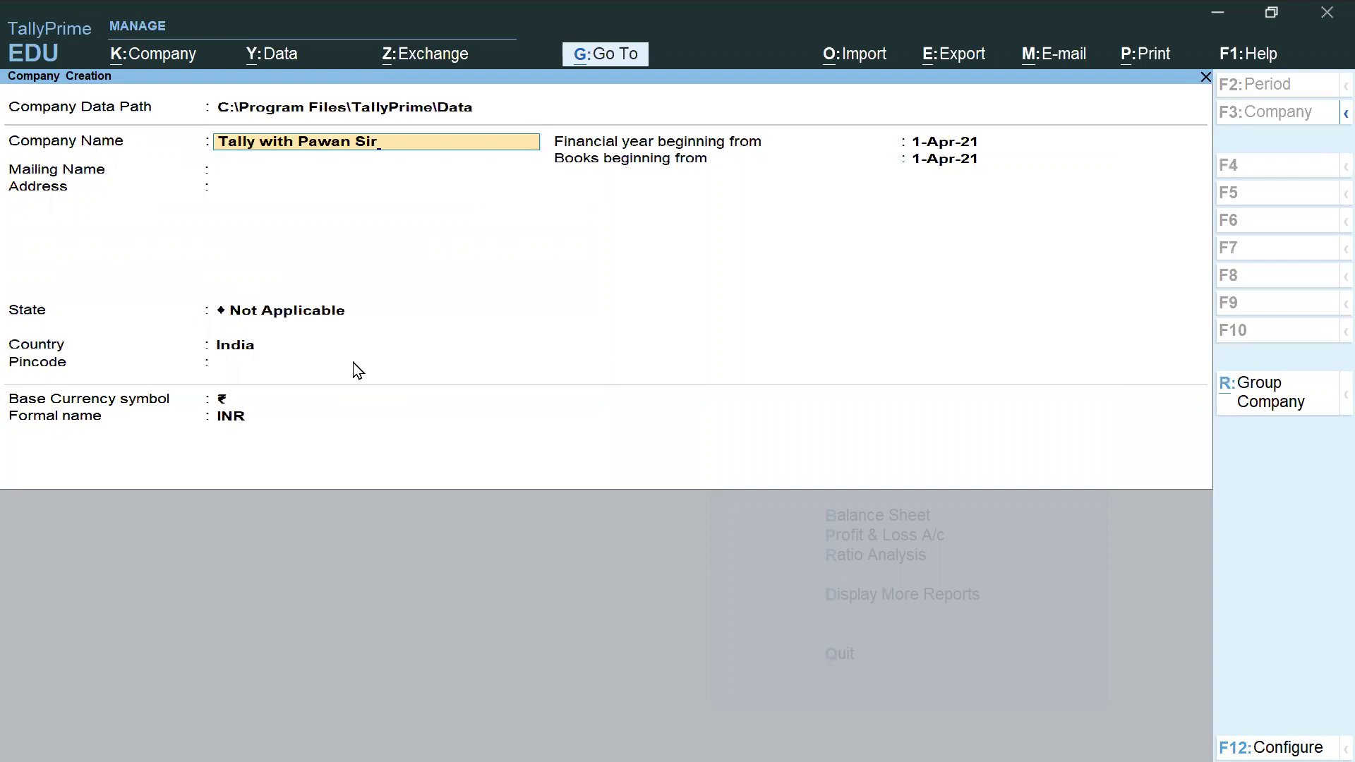
pyautogui.press('Return')
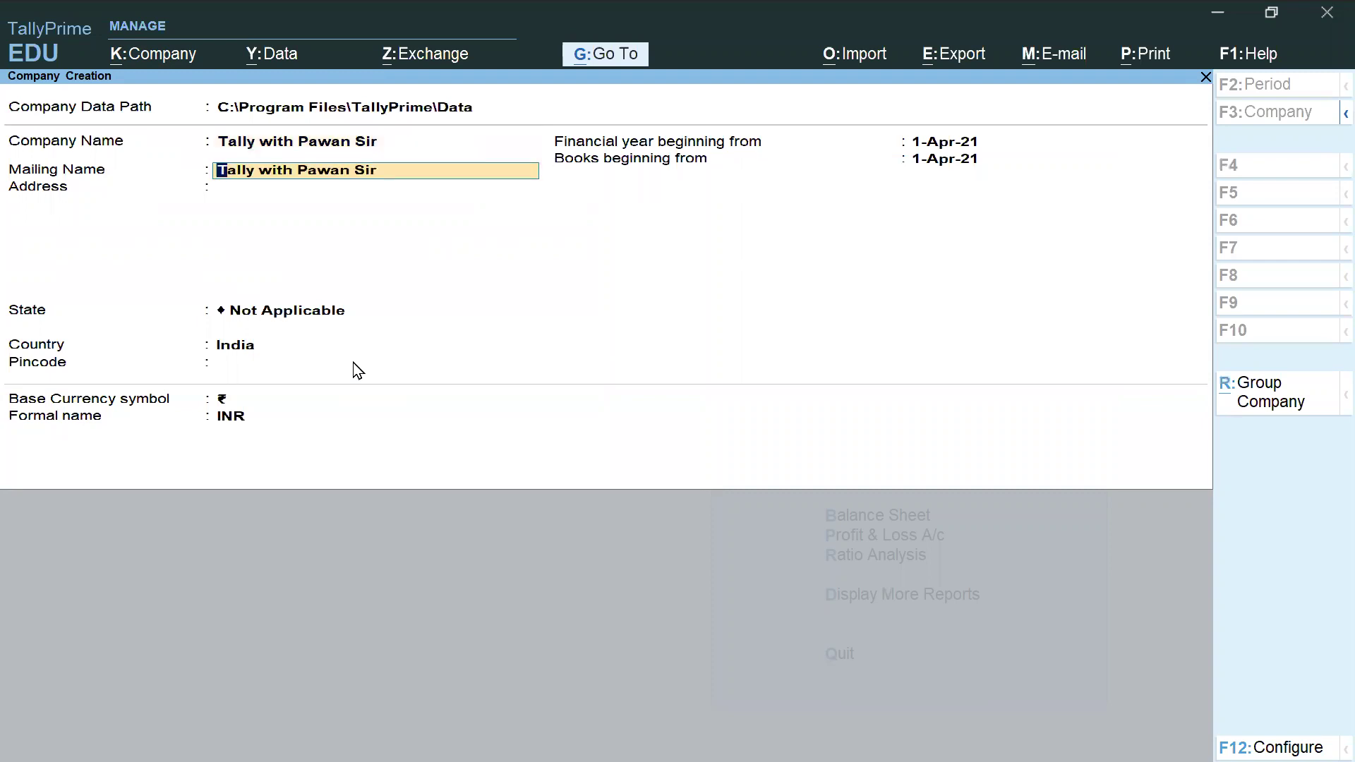
# Step: Keep the mailing name, leave the address blank, set the state to Haryana, enter the postal pincode and save the new company
pyautogui.press('Return')
pyautogui.press('Return')
pyautogui.write('Har')
pyautogui.press('Return')
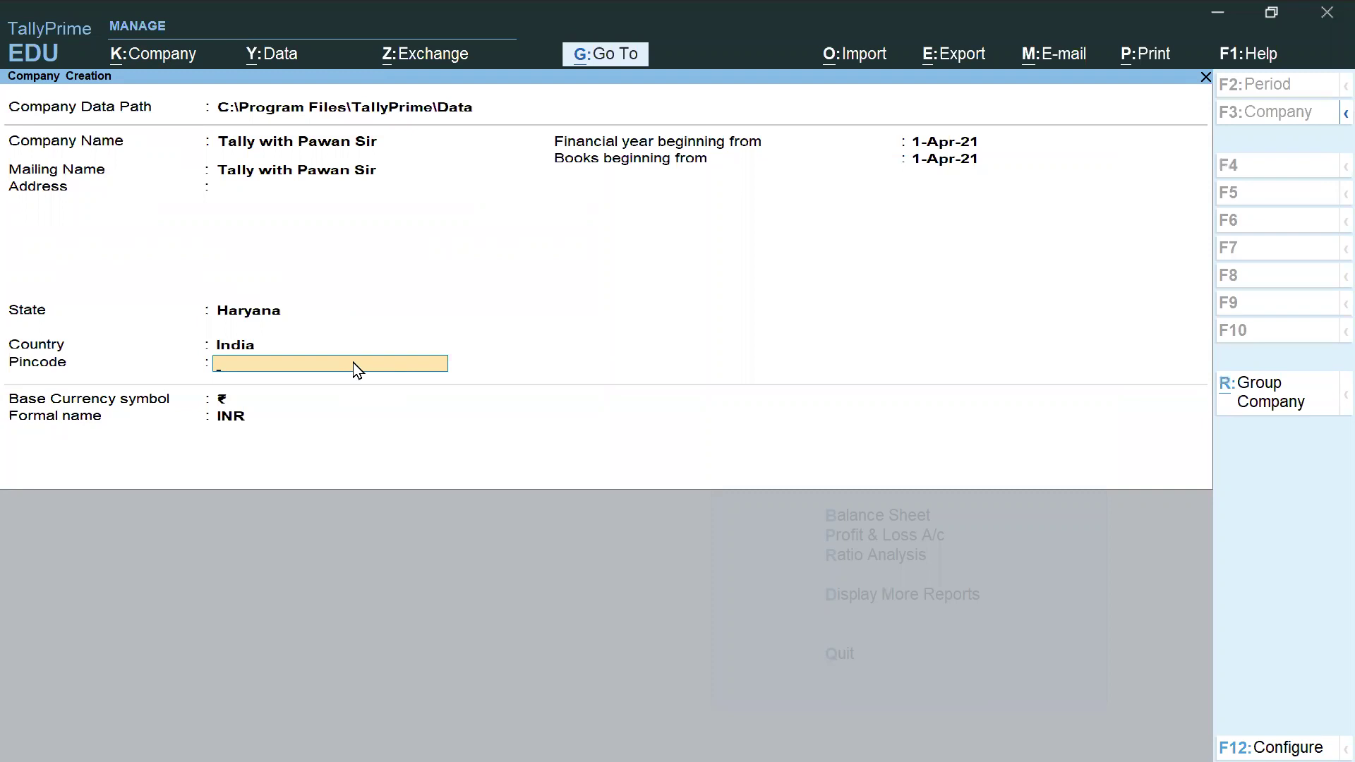
pyautogui.write('126116')
pyautogui.press('Return')
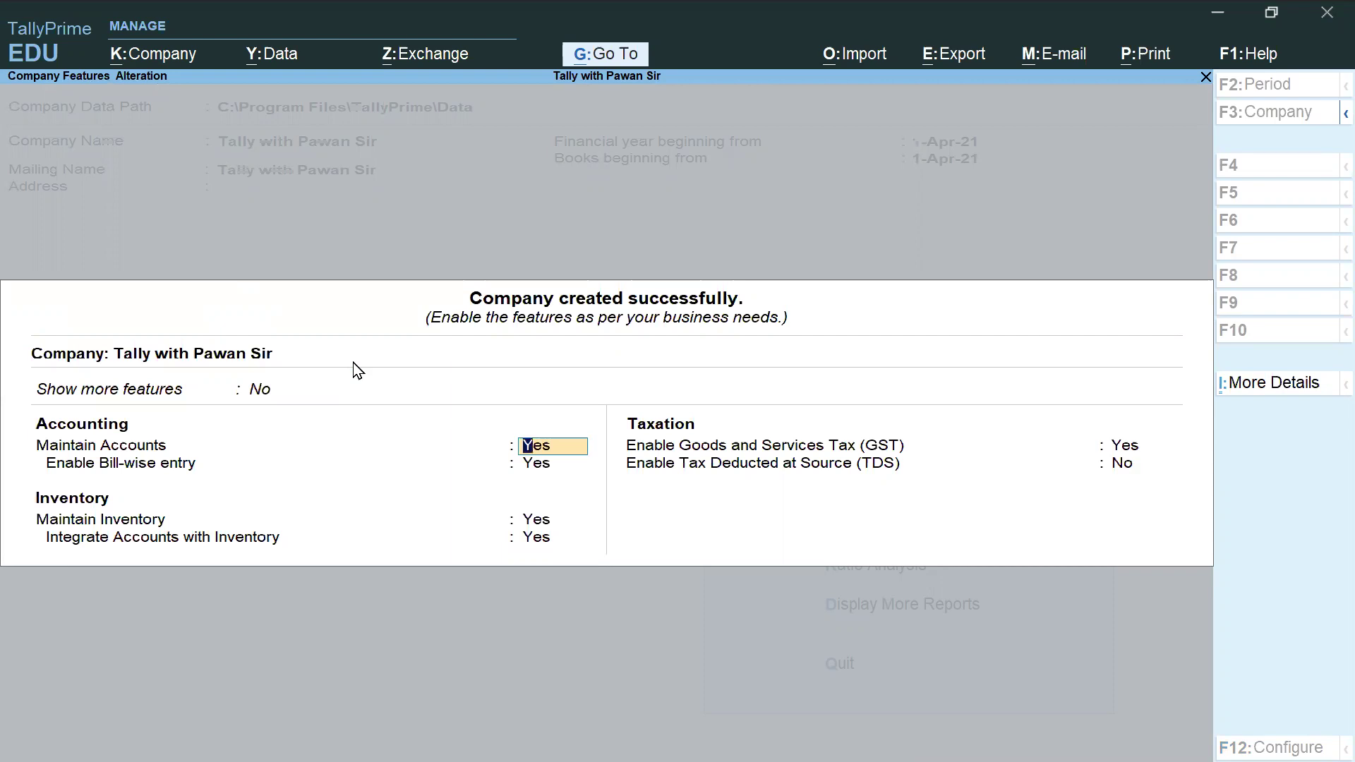
# Step: Keep Maintain Accounts at Yes, set bill-wise entry, Maintain Inventory and GST to No, keep TDS at No, and accept the features
pyautogui.press('Return')
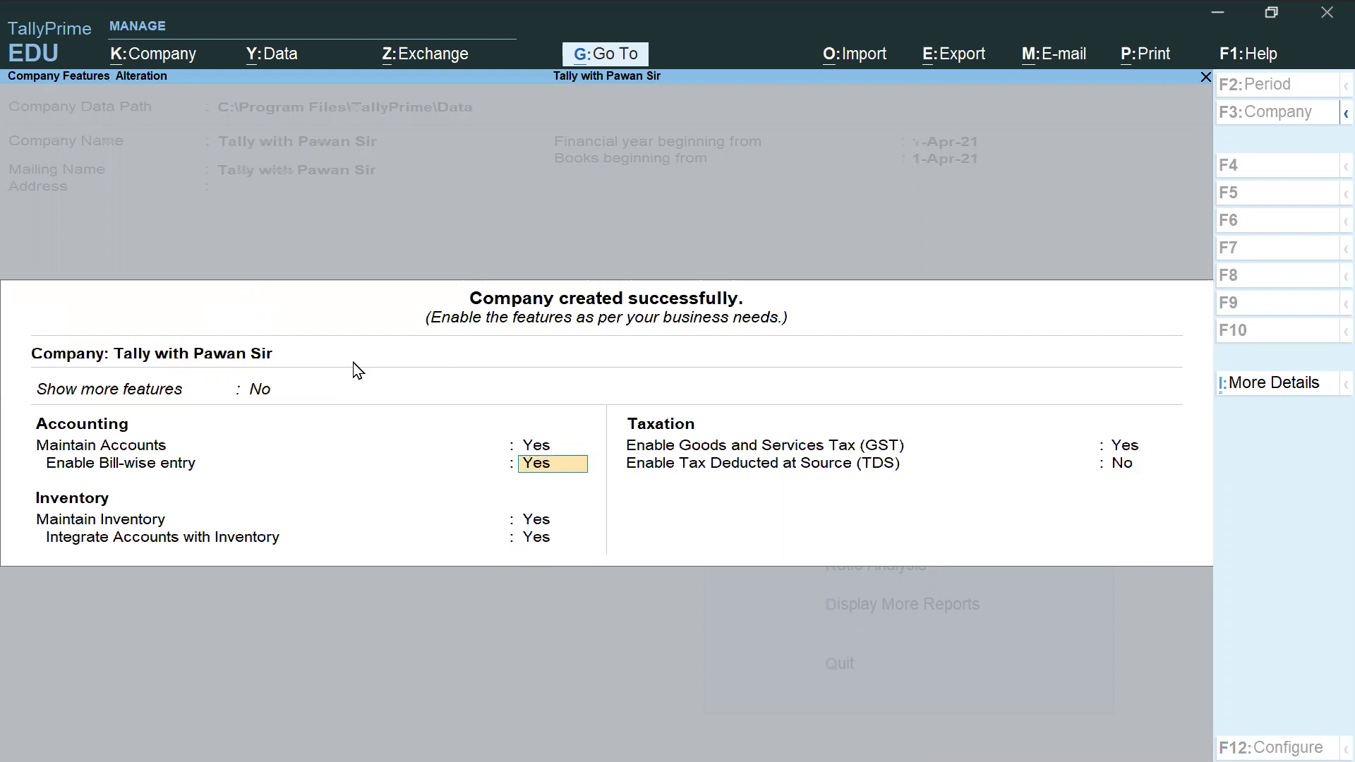
pyautogui.write('n')
pyautogui.press('Return')
pyautogui.write('n')
pyautogui.press('Return')
pyautogui.write('n')
pyautogui.press('Return')
pyautogui.press('Return')
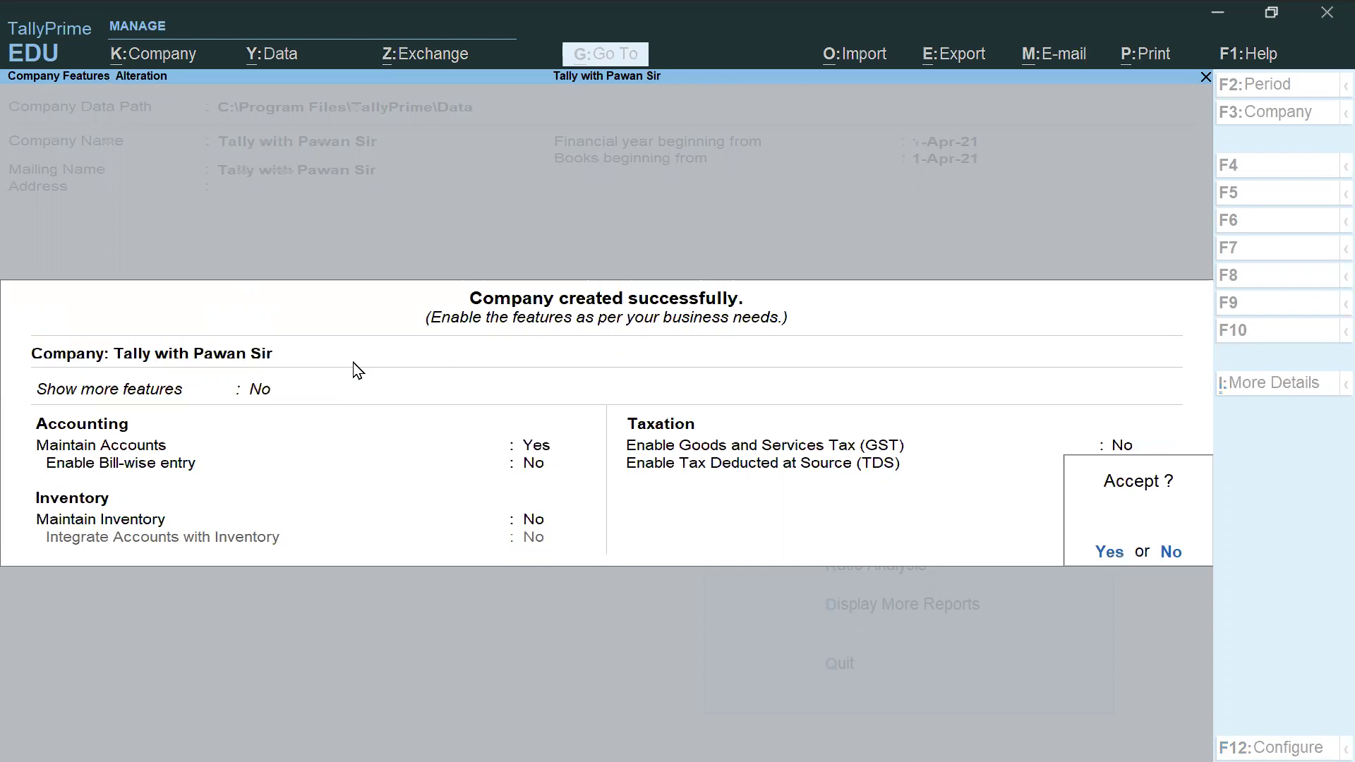
pyautogui.press('Return')
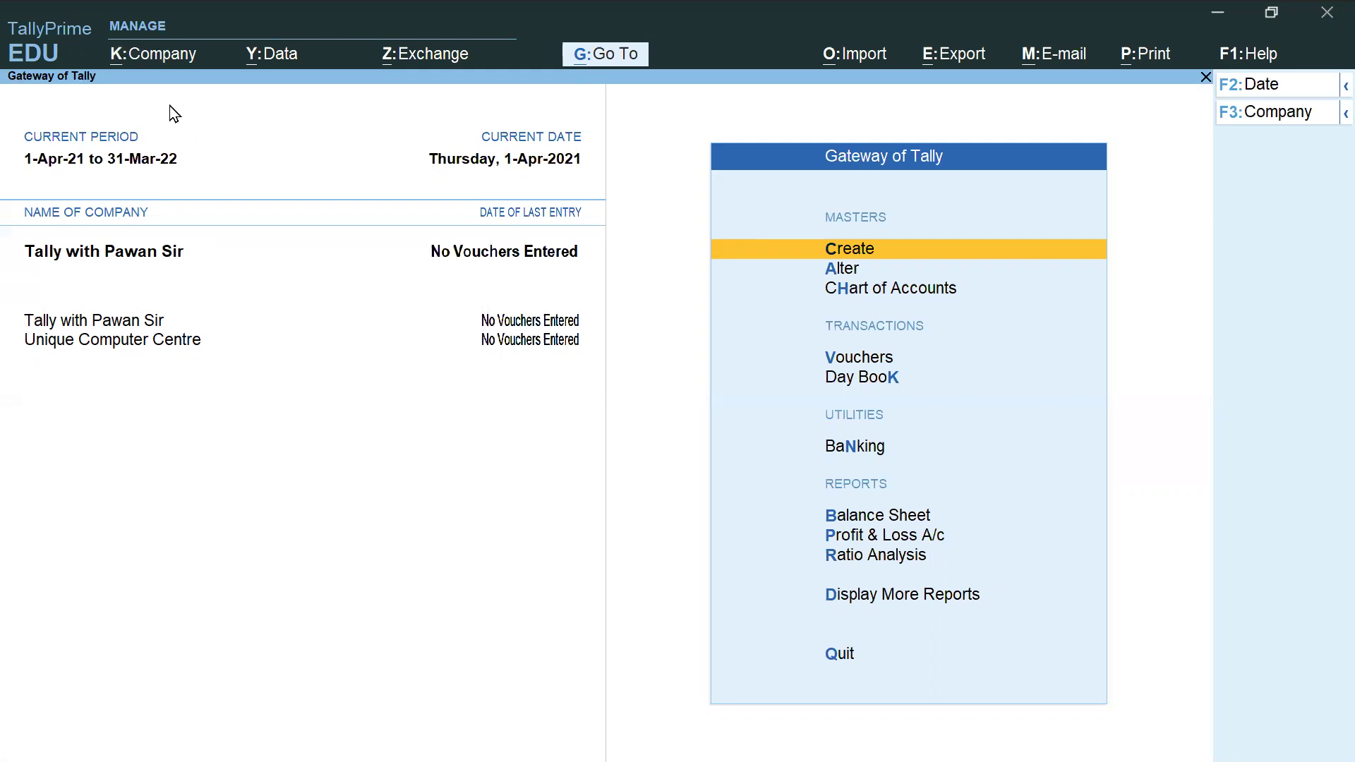
# Step: Select Tally with Pawan Sir again from the list of companies in the data folder
pyautogui.click(151, 57)
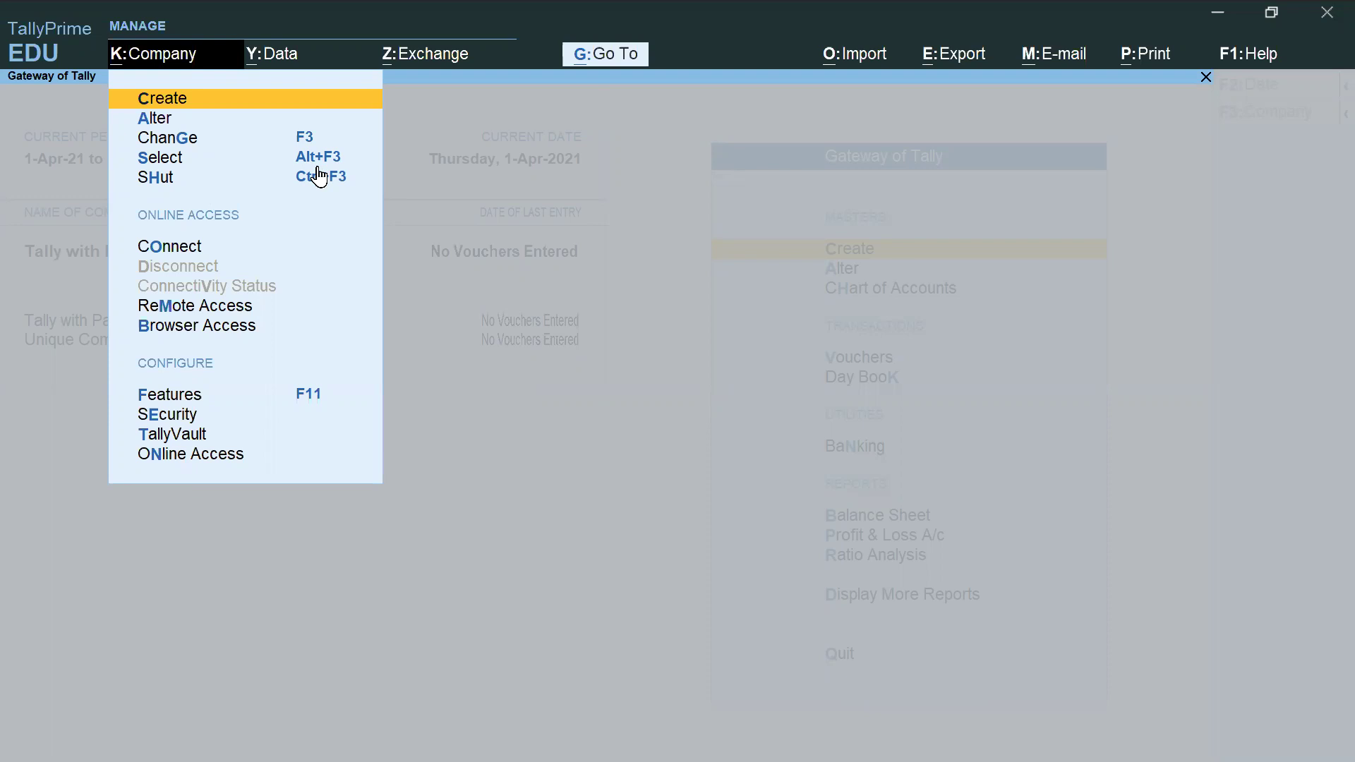
pyautogui.click(573, 467)
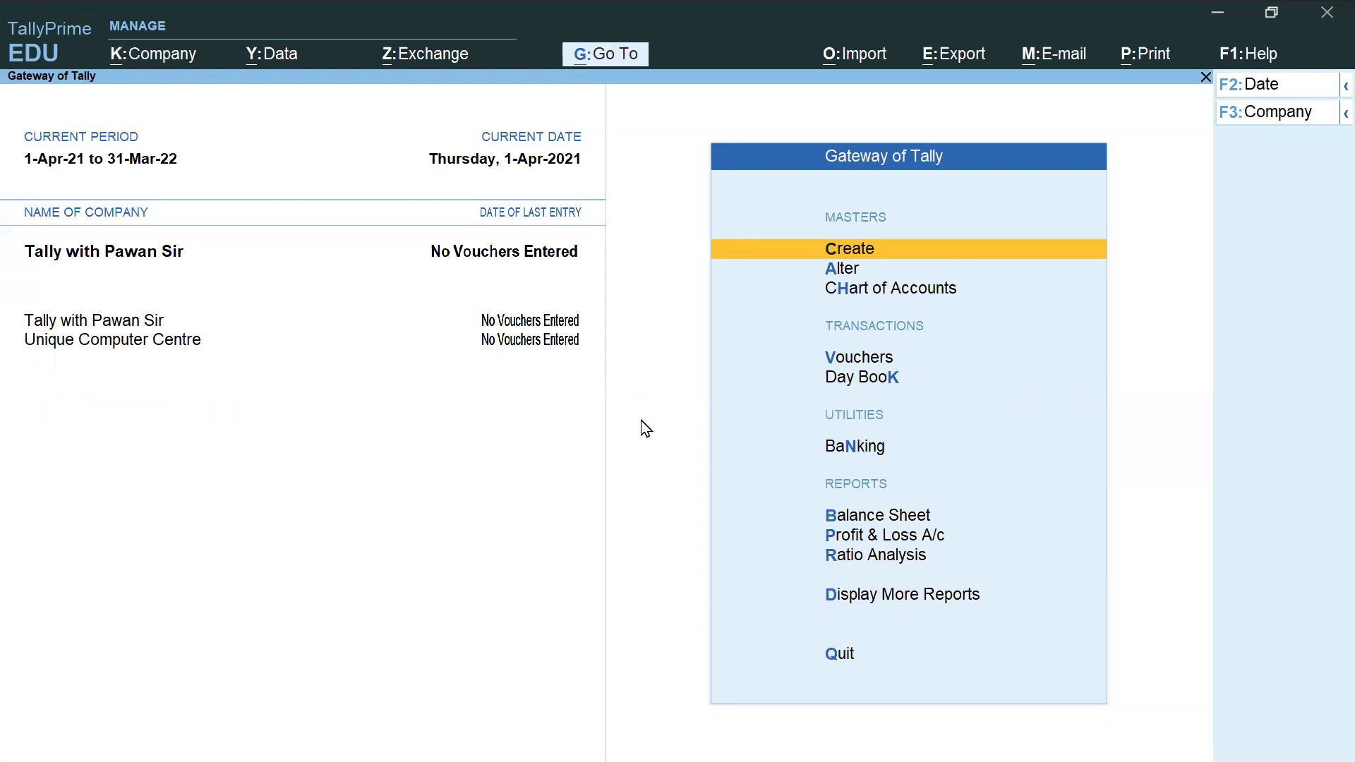
pyautogui.hotkey('alt', 'F3')
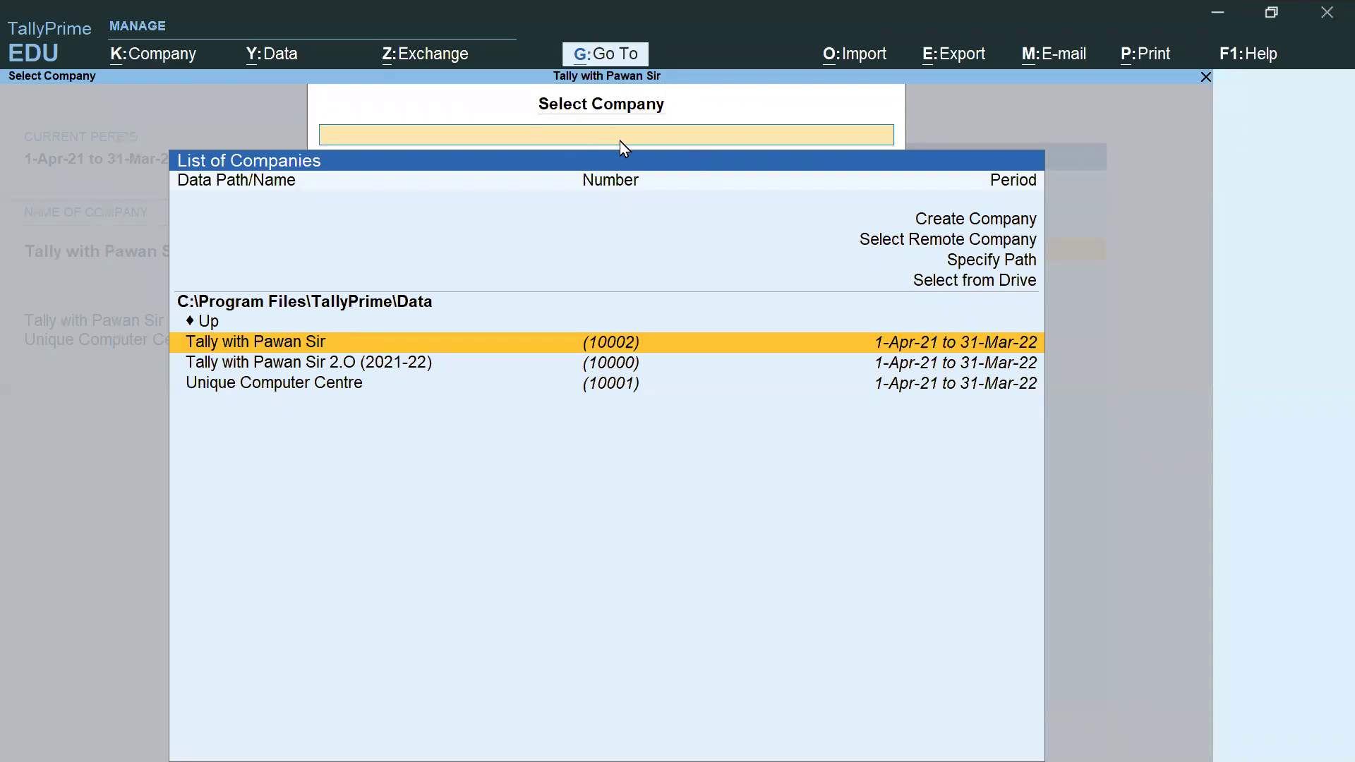
pyautogui.press('Return')
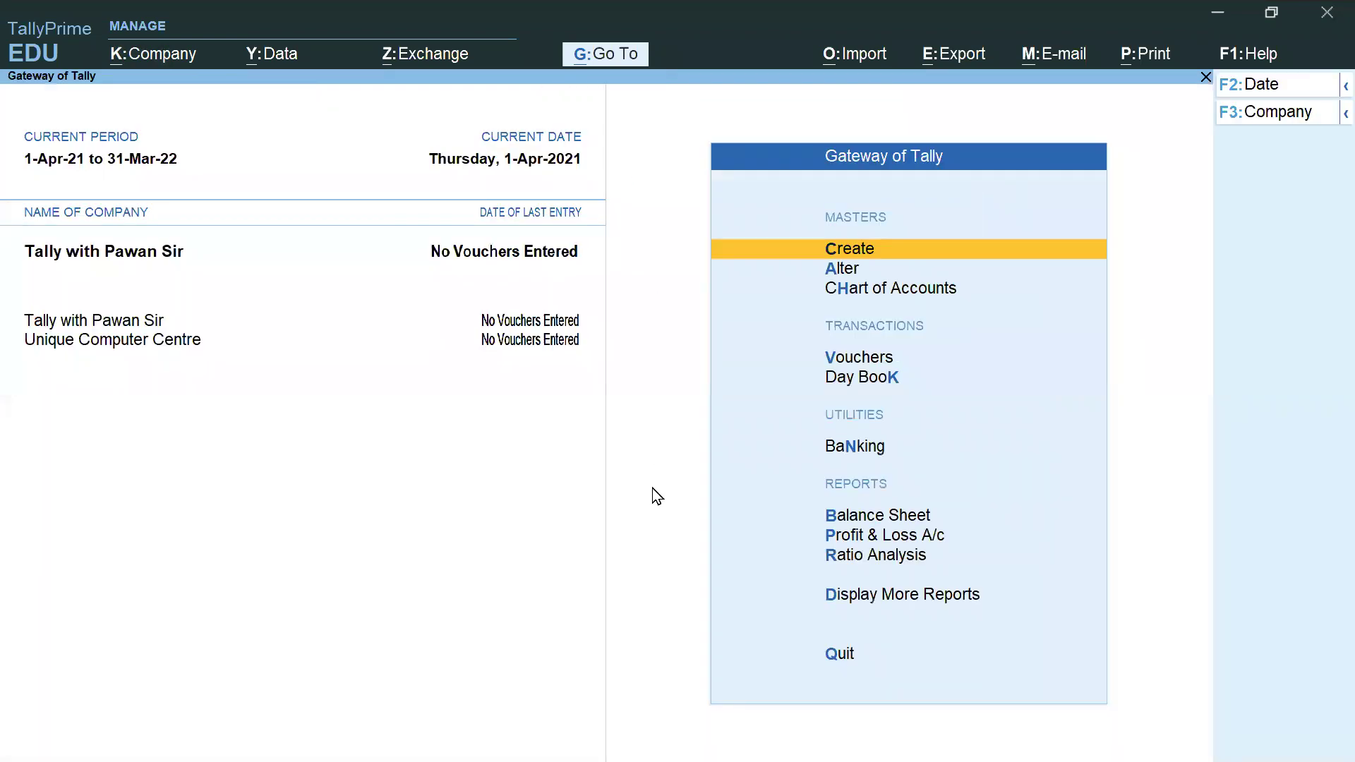
# Step: Open the company selection list and examine its data path and each company's name, number and period
pyautogui.click(165, 69)
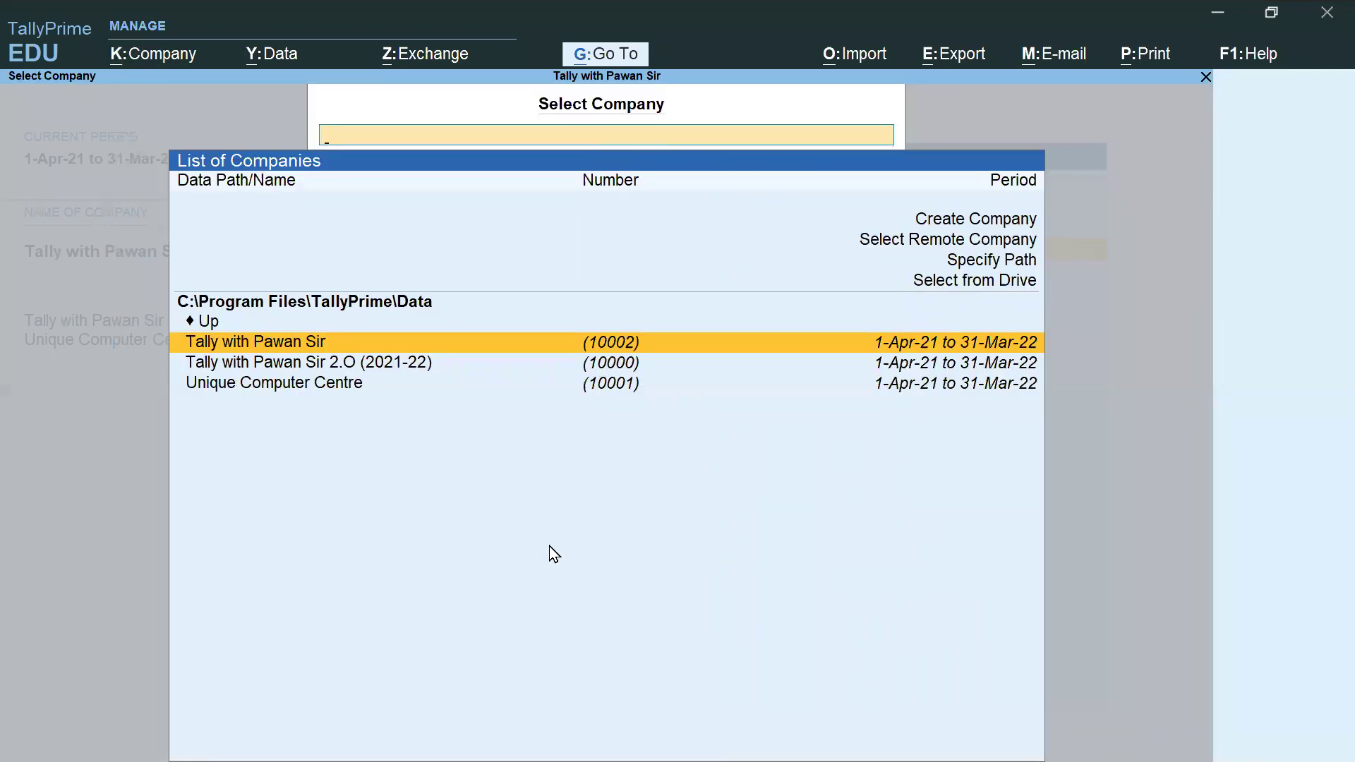
pyautogui.press('Down')
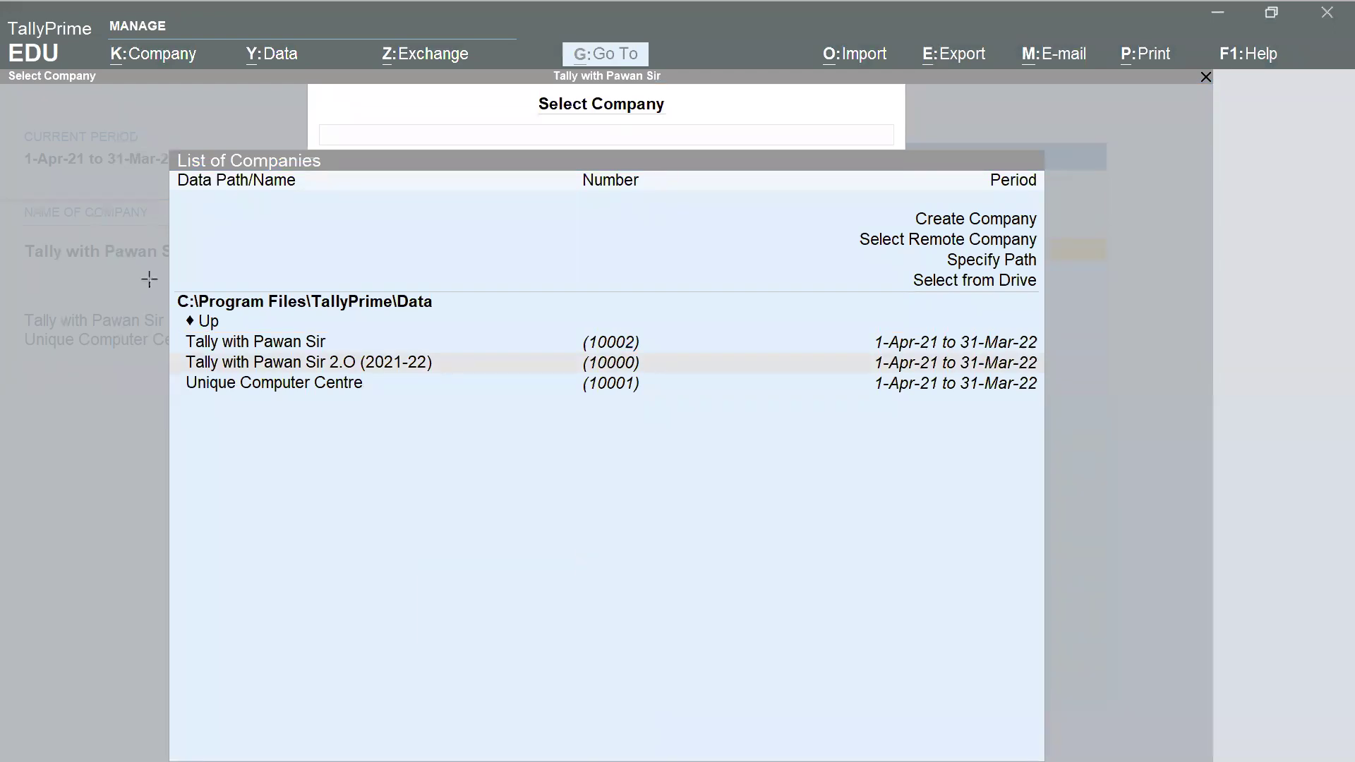
pyautogui.moveTo(161, 280)
pyautogui.mouseDown()
pyautogui.moveTo(456, 293)
pyautogui.moveTo(449, 316)
pyautogui.mouseUp()
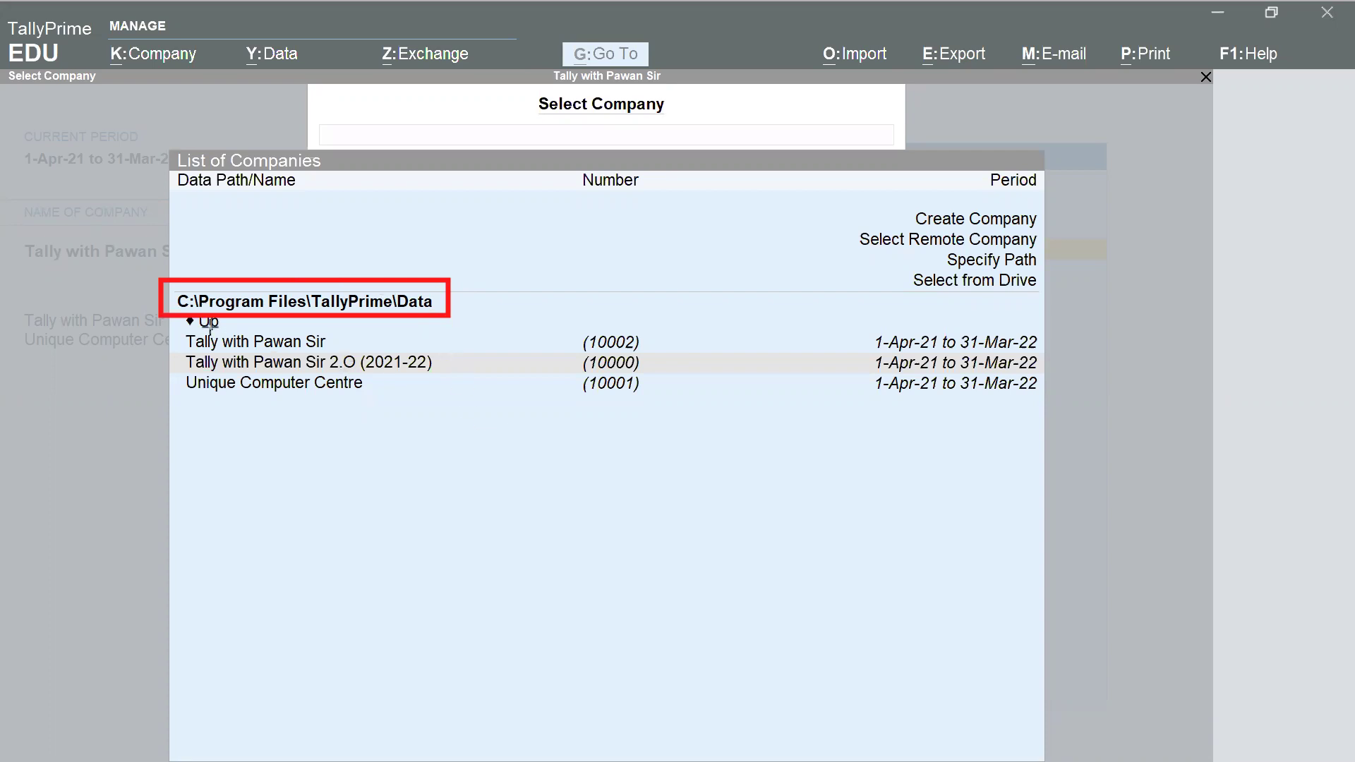
pyautogui.moveTo(174, 325)
pyautogui.mouseDown()
pyautogui.moveTo(492, 381)
pyautogui.moveTo(463, 393)
pyautogui.mouseUp()
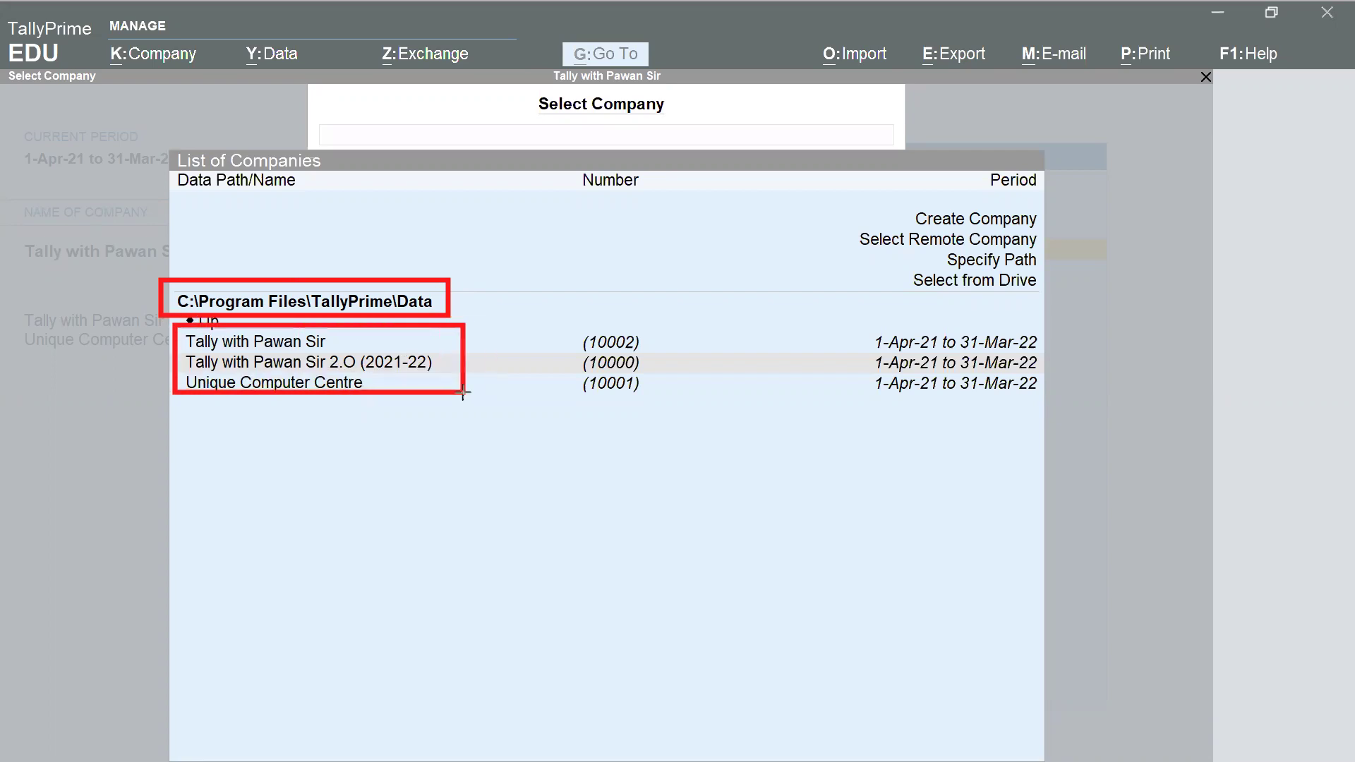
pyautogui.moveTo(543, 321); pyautogui.dragTo(659, 393)
pyautogui.moveTo(856, 320)
pyautogui.mouseDown()
pyautogui.moveTo(888, 400)
pyautogui.moveTo(1048, 399)
pyautogui.mouseUp()
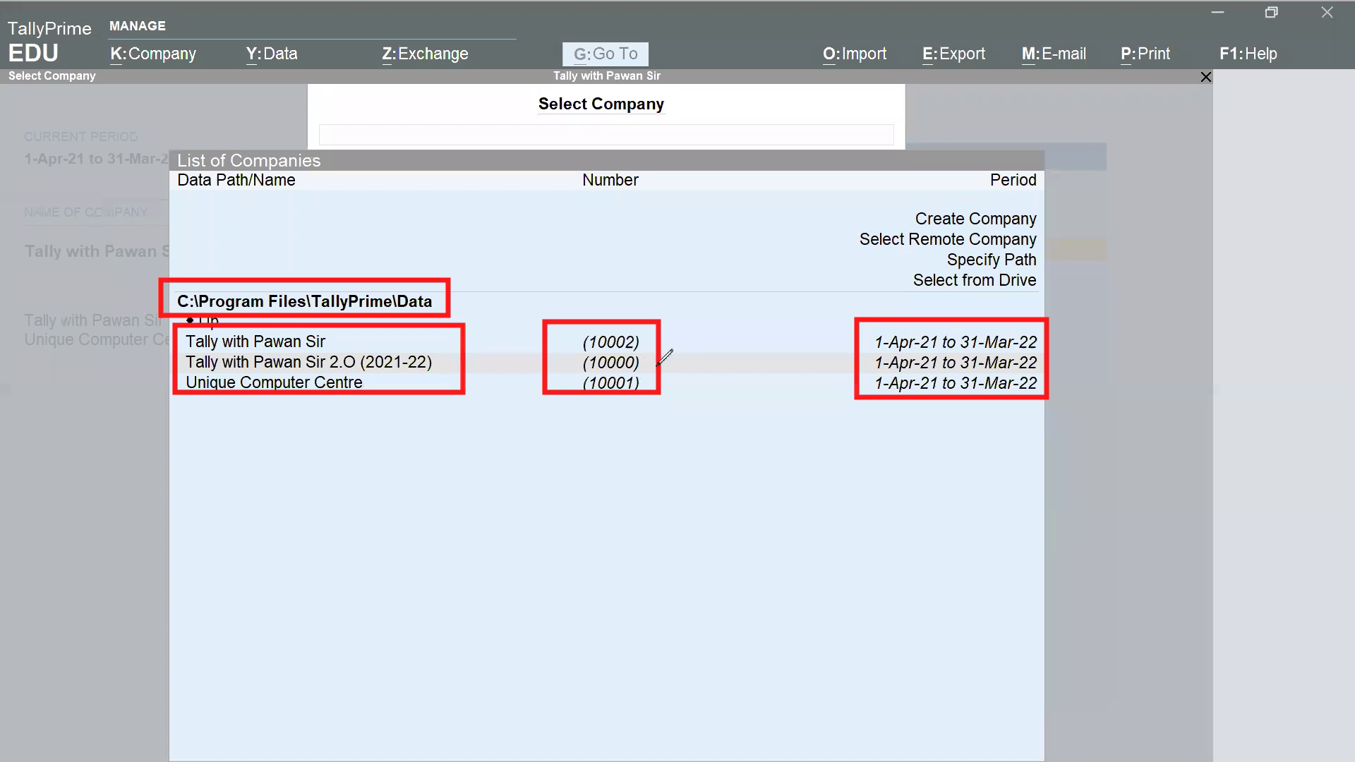
pyautogui.moveTo(641, 357)
pyautogui.mouseDown()
pyautogui.moveTo(682, 327)
pyautogui.moveTo(655, 346)
pyautogui.moveTo(675, 311)
pyautogui.mouseUp()
pyautogui.click(644, 337)
pyautogui.moveTo(650, 378)
pyautogui.mouseDown()
pyautogui.moveTo(658, 393)
pyautogui.moveTo(683, 353)
pyautogui.mouseUp()
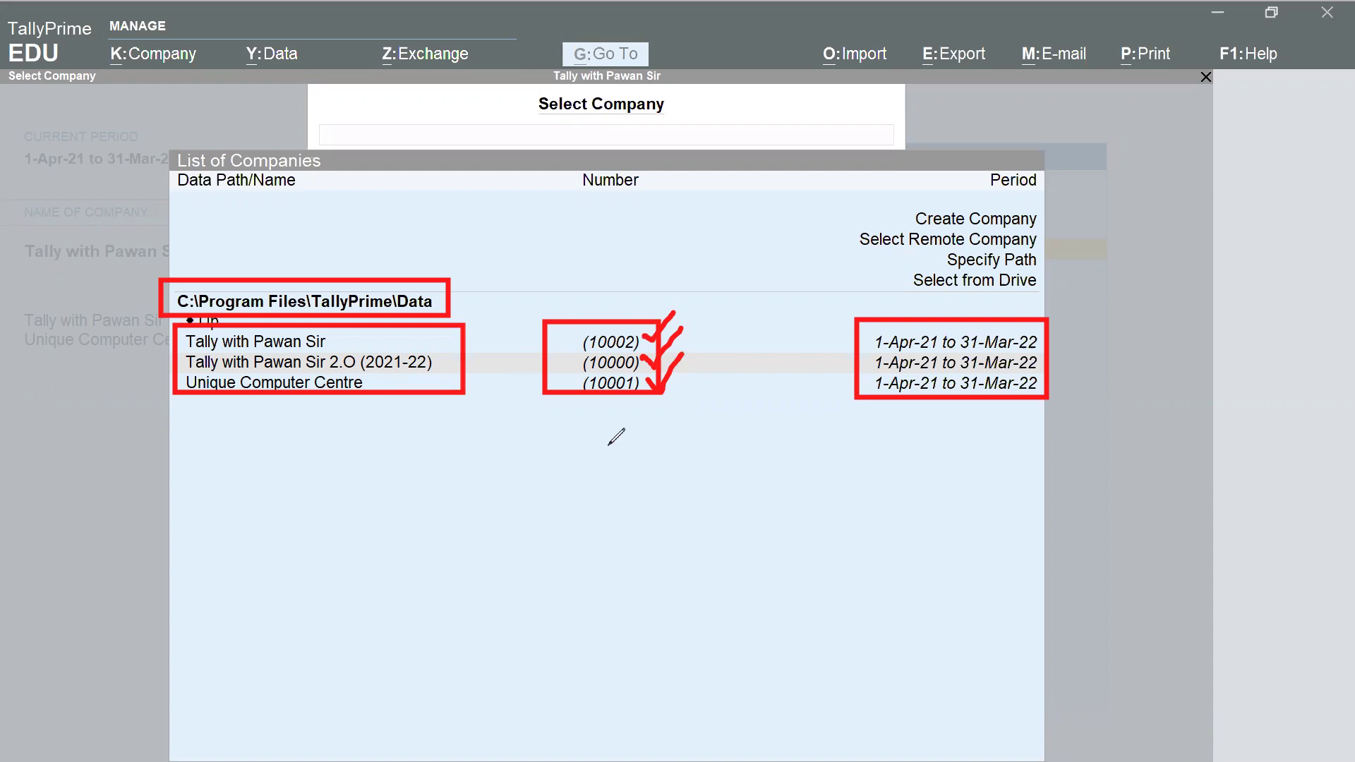
pyautogui.moveTo(291, 416); pyautogui.dragTo(319, 429)
pyautogui.moveTo(576, 415)
pyautogui.mouseDown()
pyautogui.moveTo(599, 439)
pyautogui.moveTo(622, 410)
pyautogui.mouseUp()
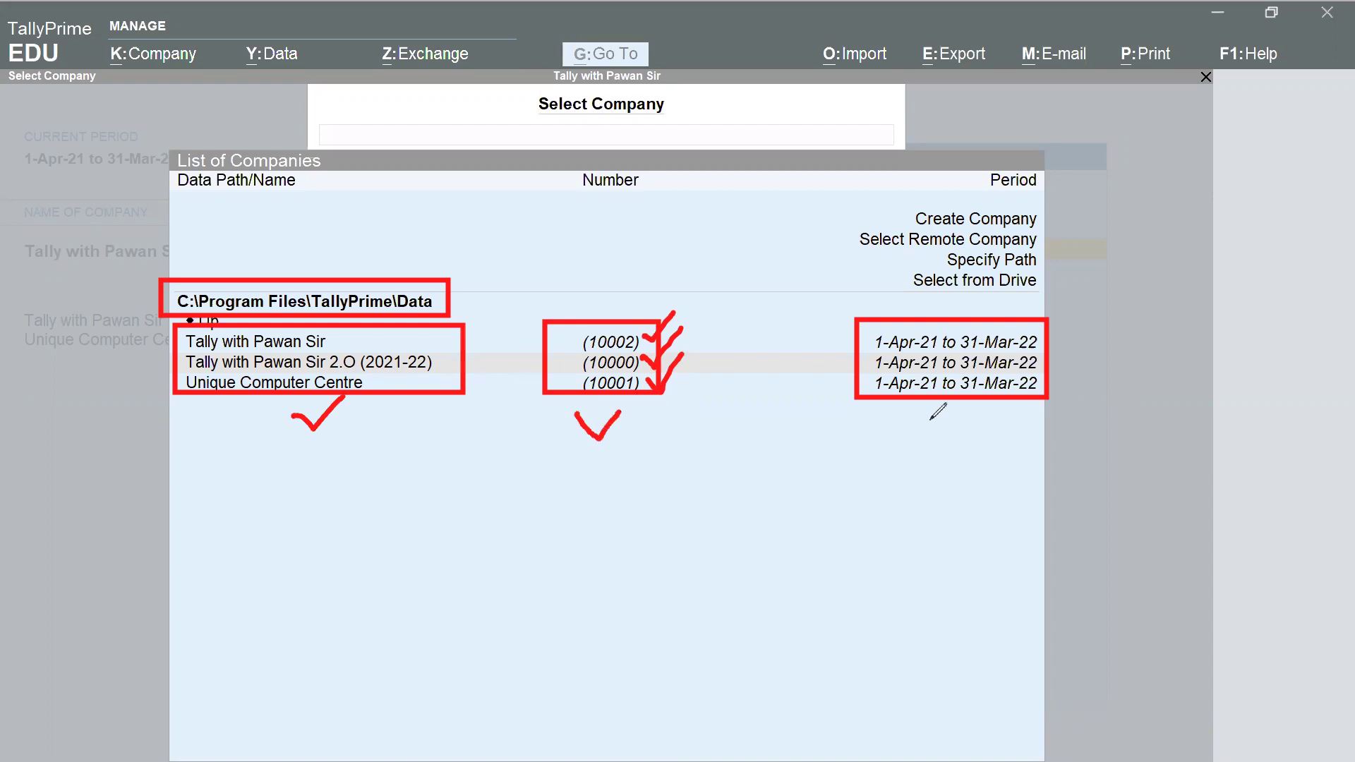
pyautogui.moveTo(927, 421); pyautogui.dragTo(981, 402)
pyautogui.press('Escape')
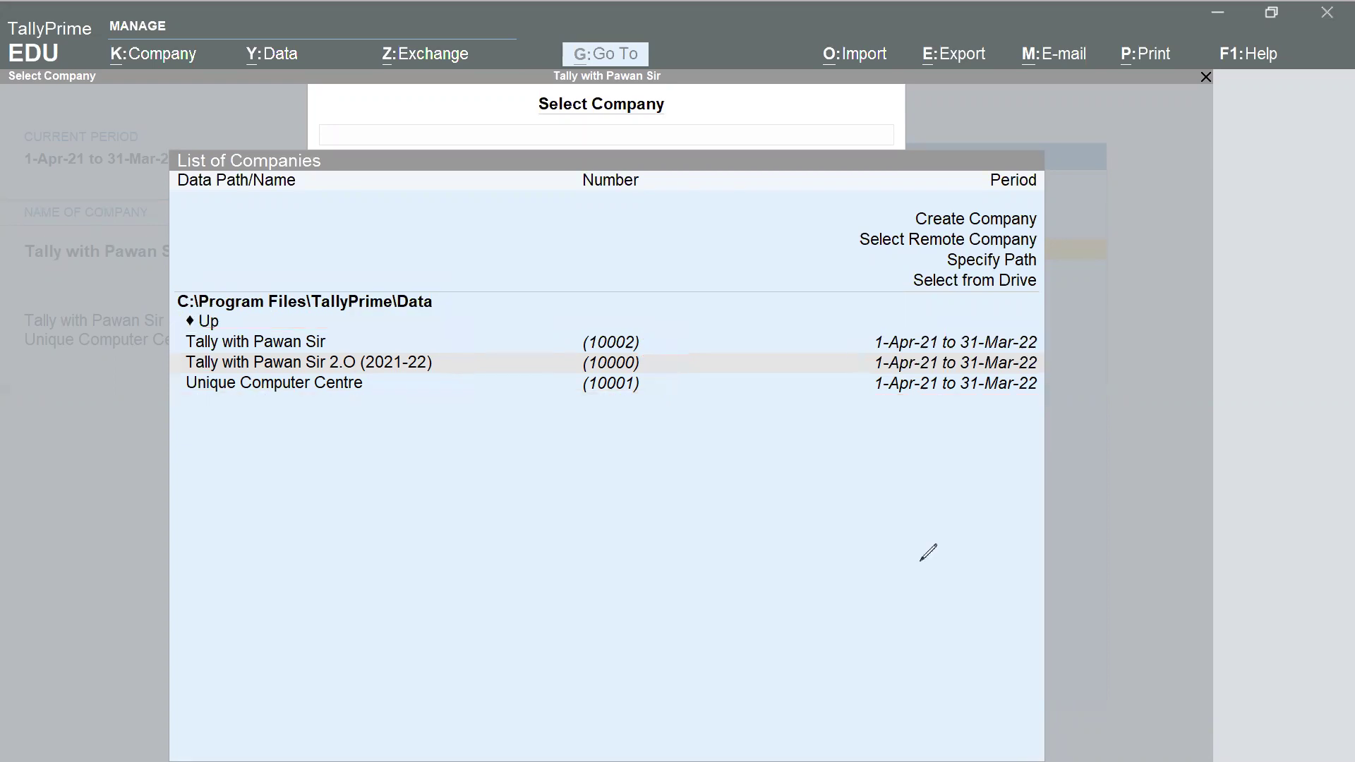
# Step: Load Tally with Pawan Sir 2.O (2021-22) and review the active company, the loaded companies and the Gateway of Tally options
pyautogui.click(351, 365)
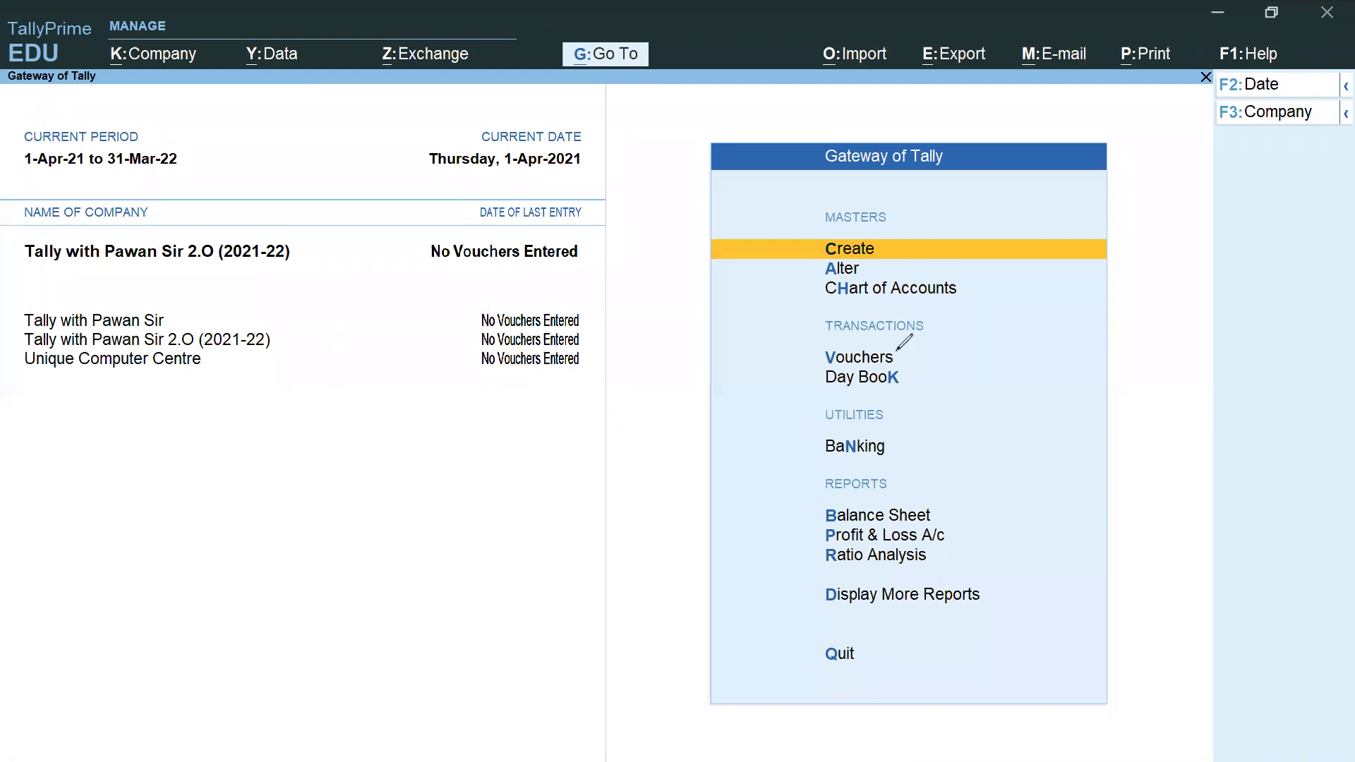
pyautogui.moveTo(9, 304)
pyautogui.mouseDown()
pyautogui.moveTo(59, 331)
pyautogui.moveTo(457, 402)
pyautogui.moveTo(598, 378)
pyautogui.mouseUp()
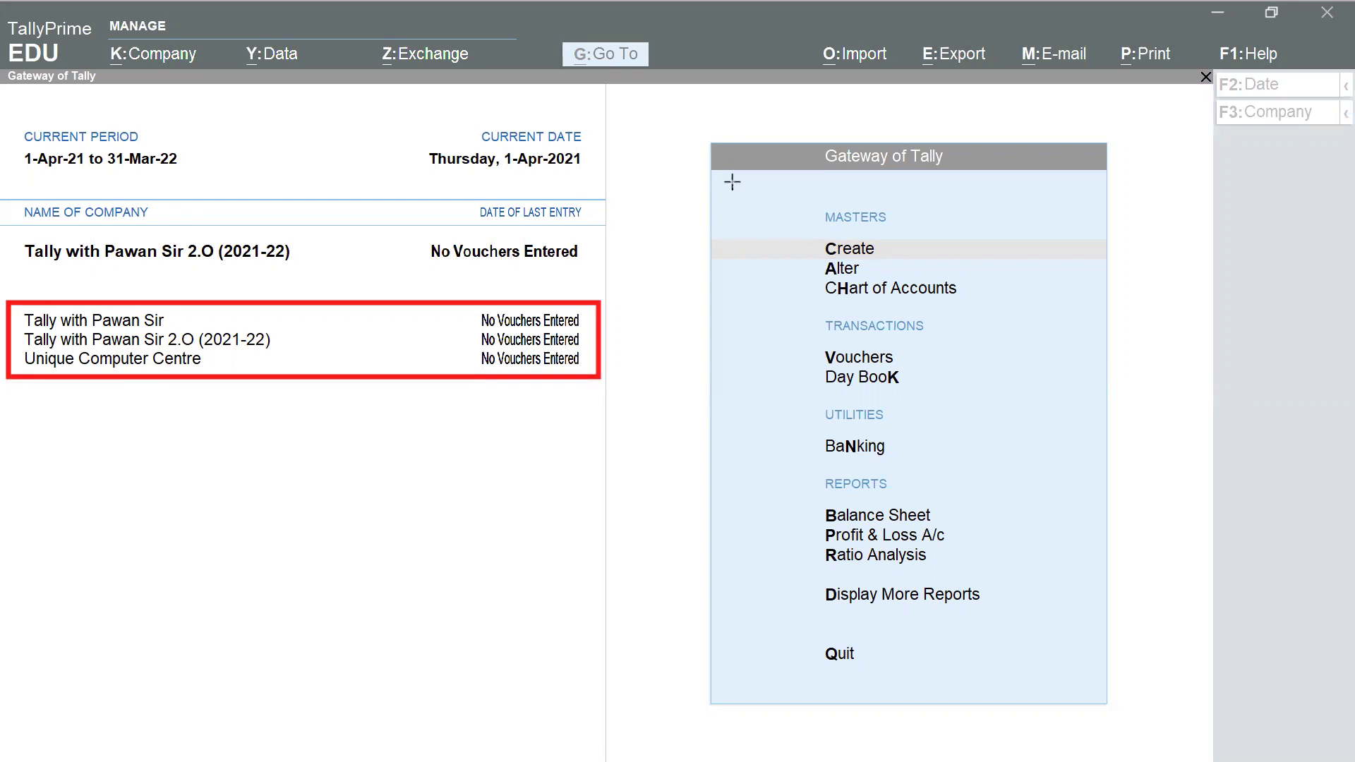
pyautogui.moveTo(708, 132)
pyautogui.mouseDown()
pyautogui.moveTo(1176, 682)
pyautogui.moveTo(1118, 714)
pyautogui.mouseUp()
pyautogui.moveTo(12, 235)
pyautogui.mouseDown()
pyautogui.moveTo(186, 299)
pyautogui.moveTo(305, 275)
pyautogui.moveTo(604, 271)
pyautogui.mouseUp()
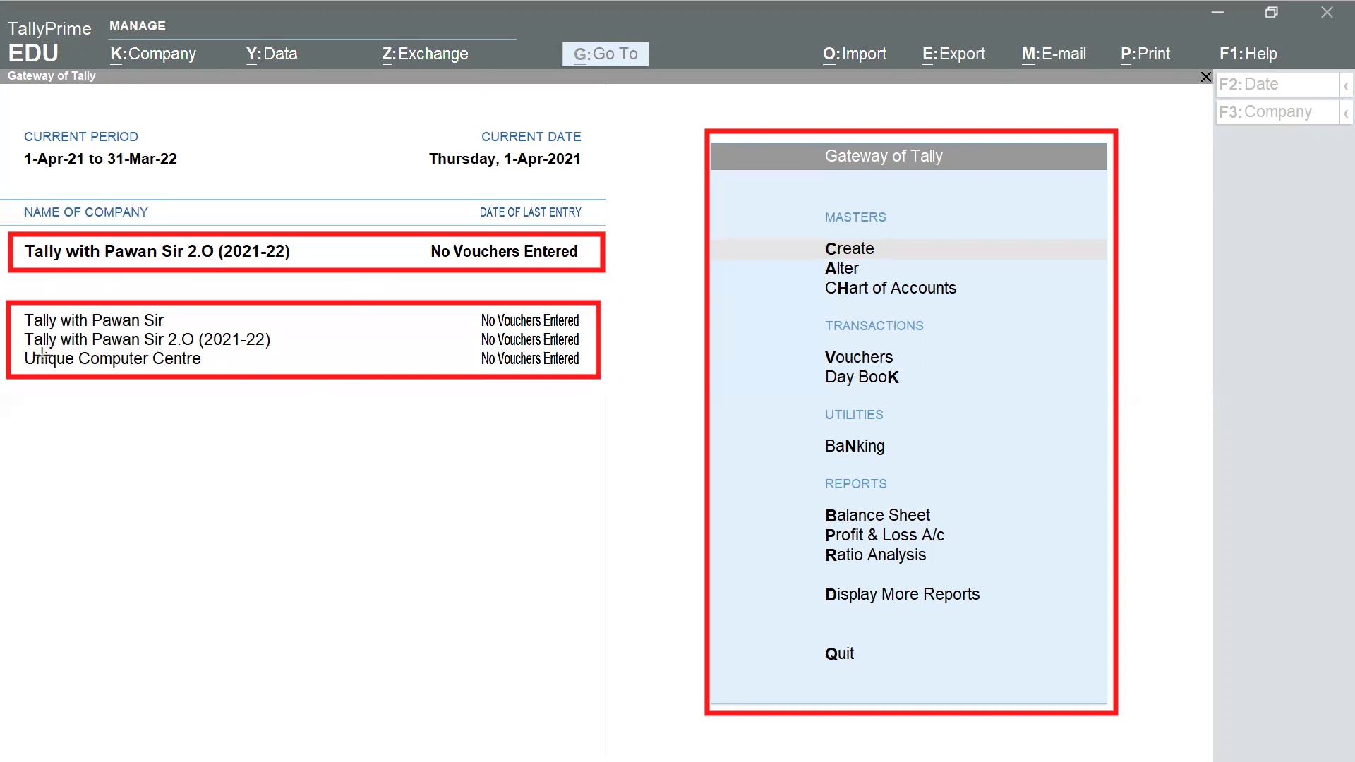
pyautogui.moveTo(13, 344); pyautogui.dragTo(236, 379)
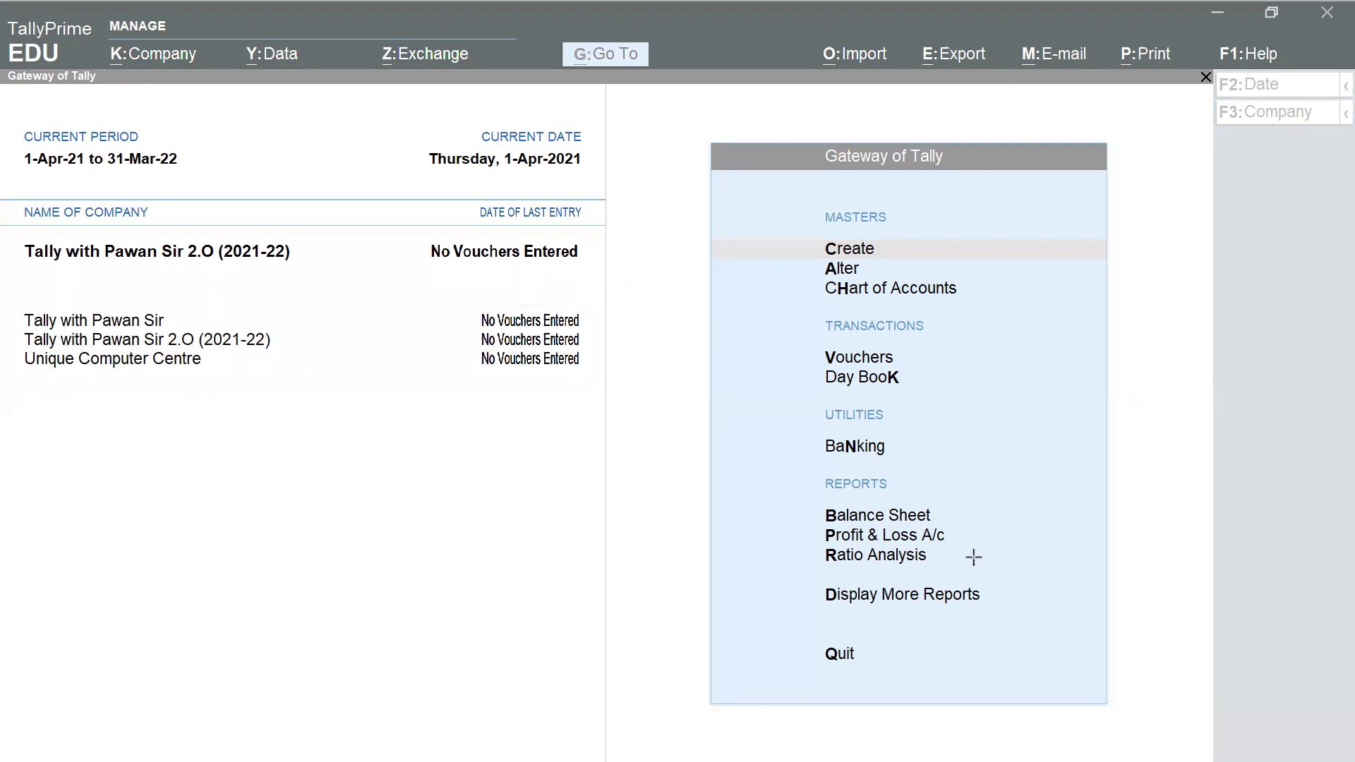
pyautogui.click(658, 365)
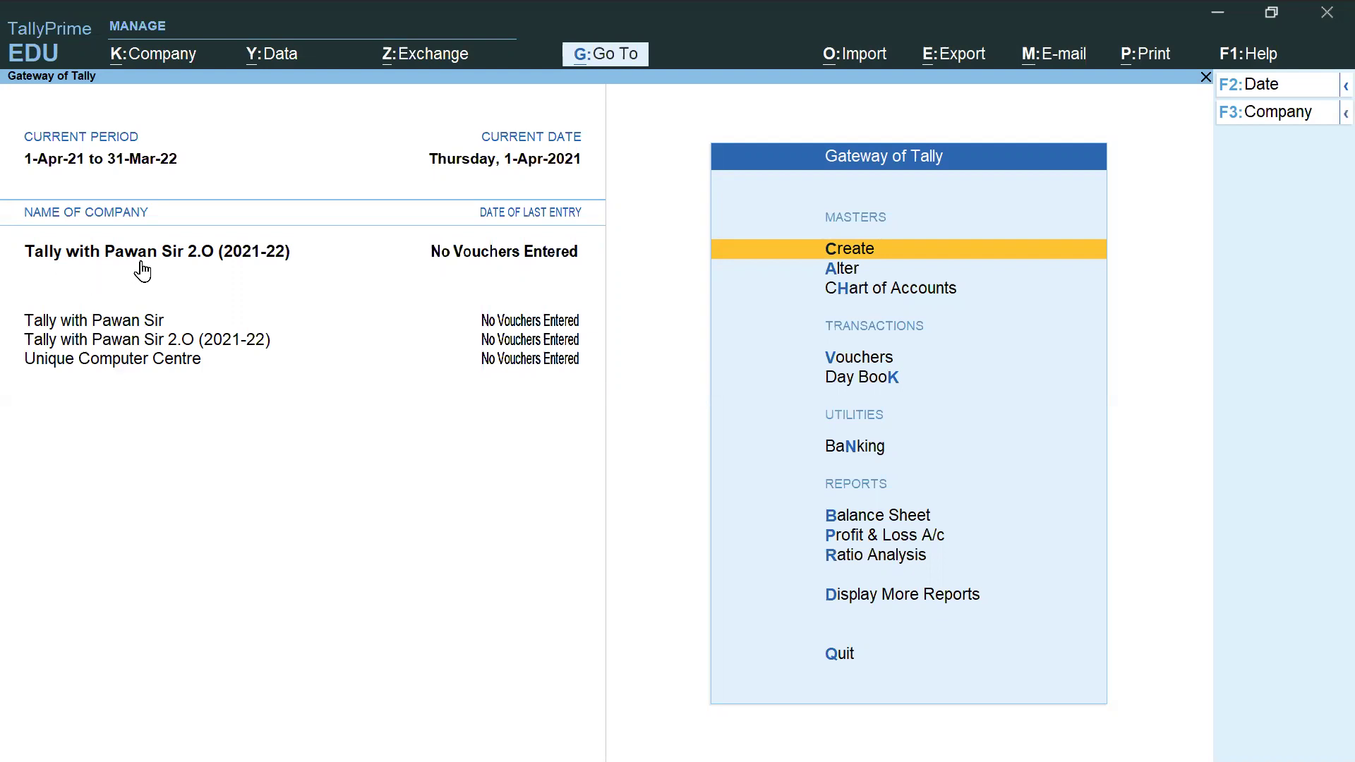
# Step: Switch the active company among the loaded ones to Unique Computer Centre, and finally to Tally with Pawan Sir
pyautogui.click(131, 360)
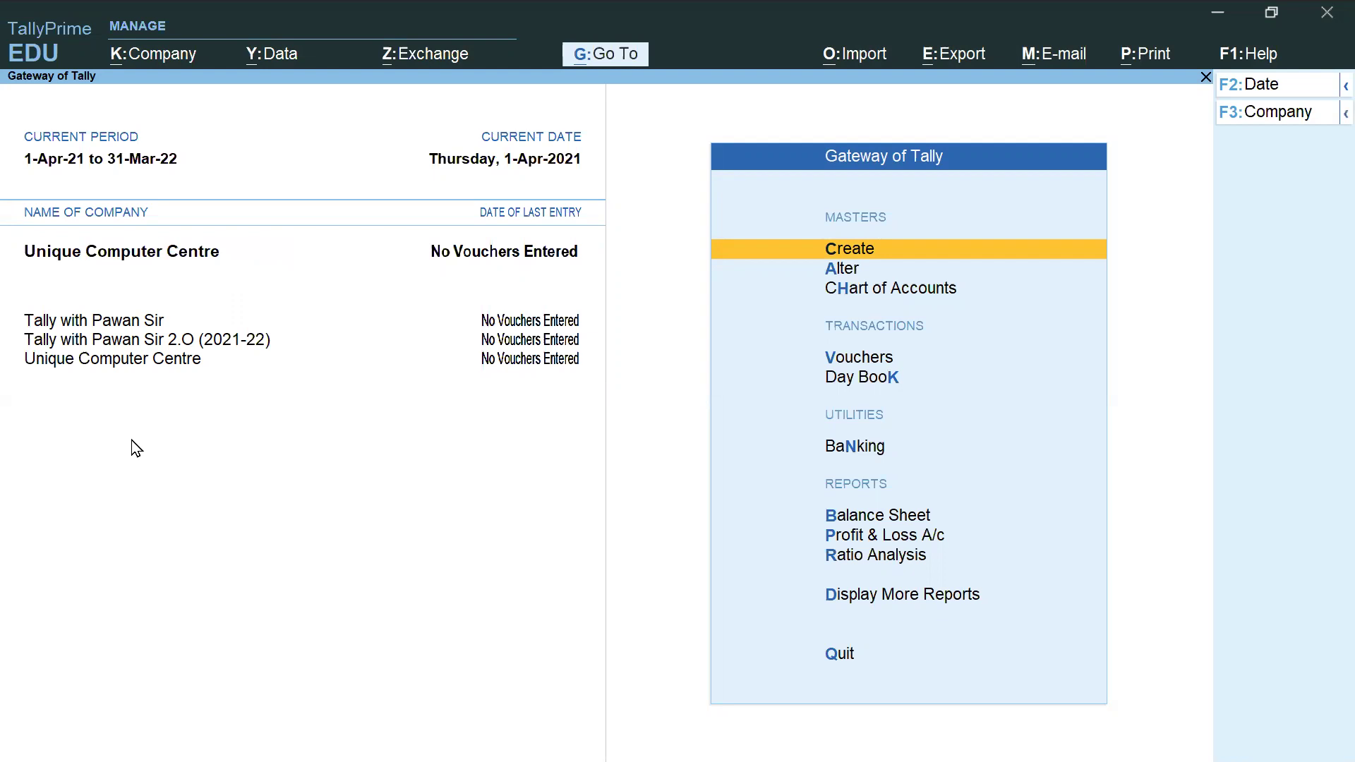
pyautogui.click(144, 347)
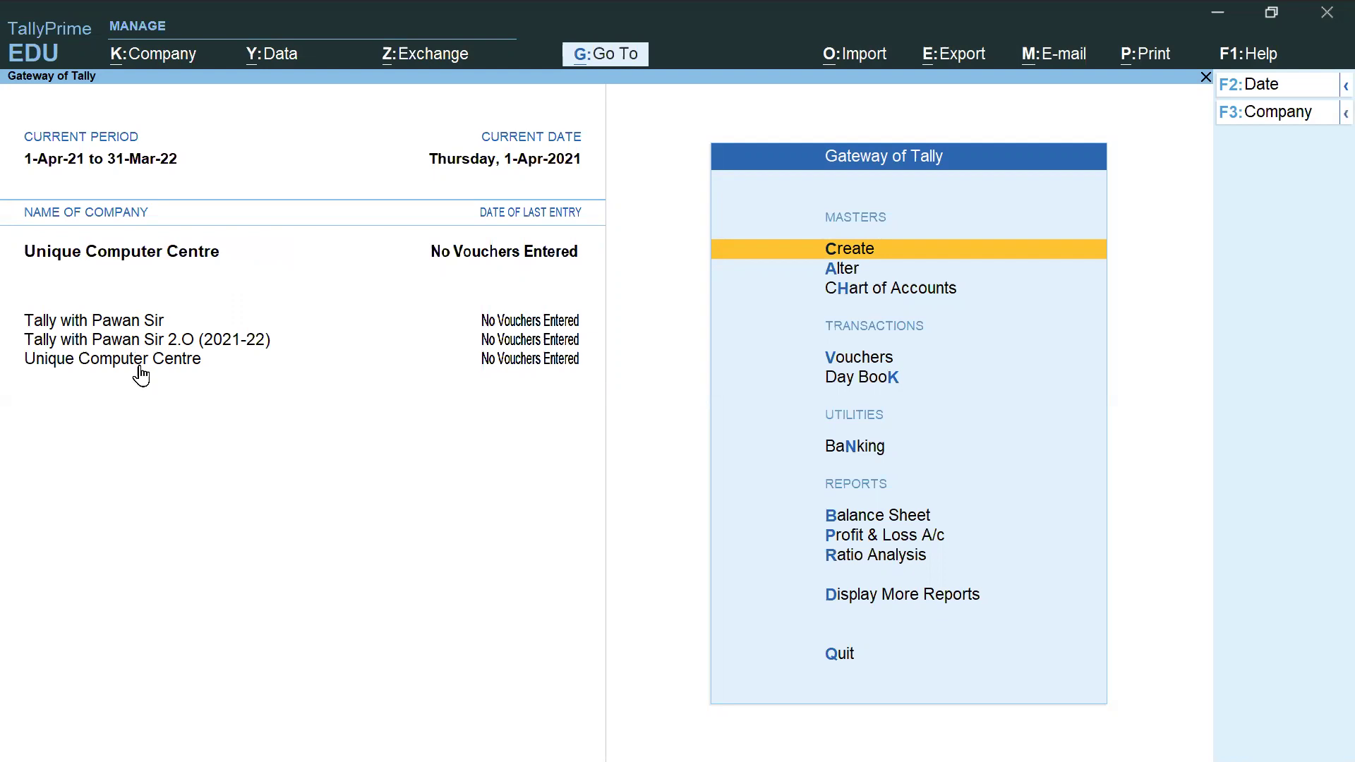
pyautogui.click(107, 326)
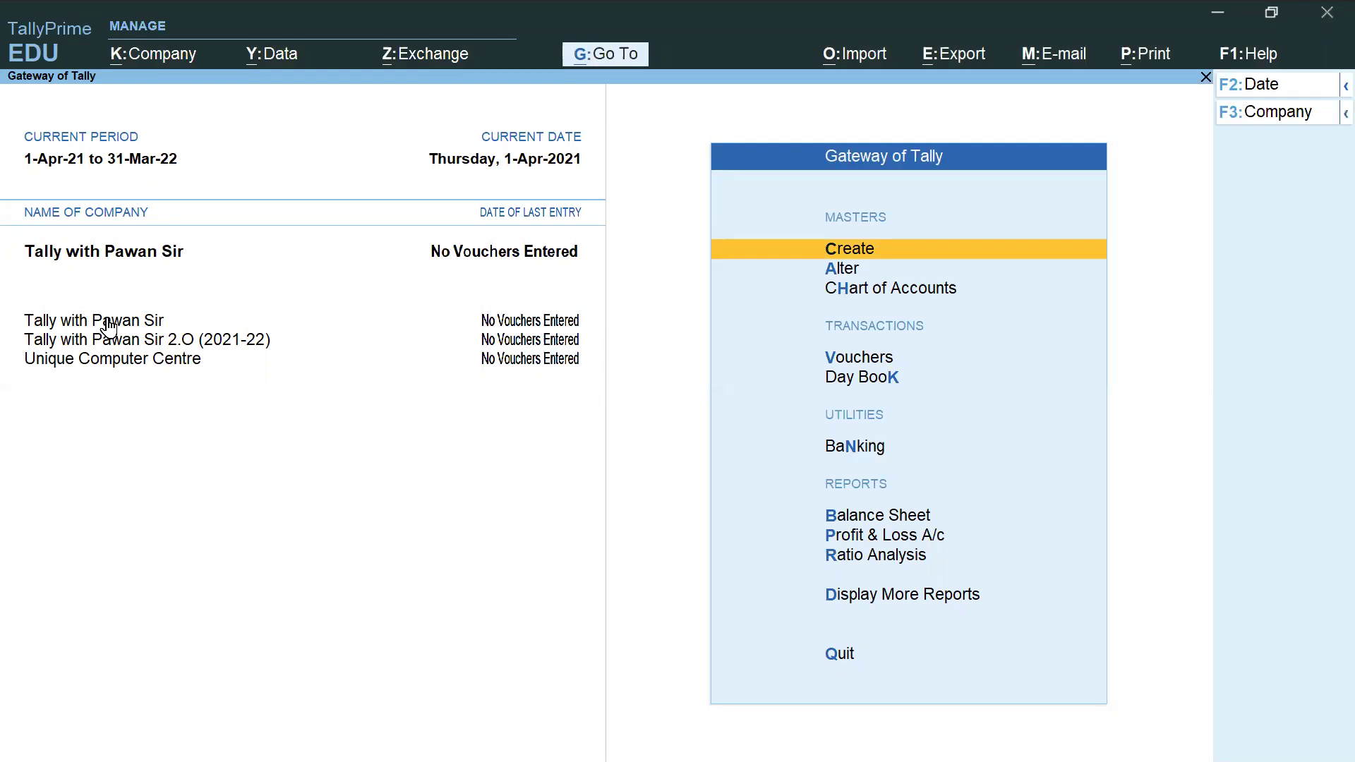
# Step: Open the Change Company list and examine the active company, the loaded companies and their company numbers
pyautogui.click(151, 65)
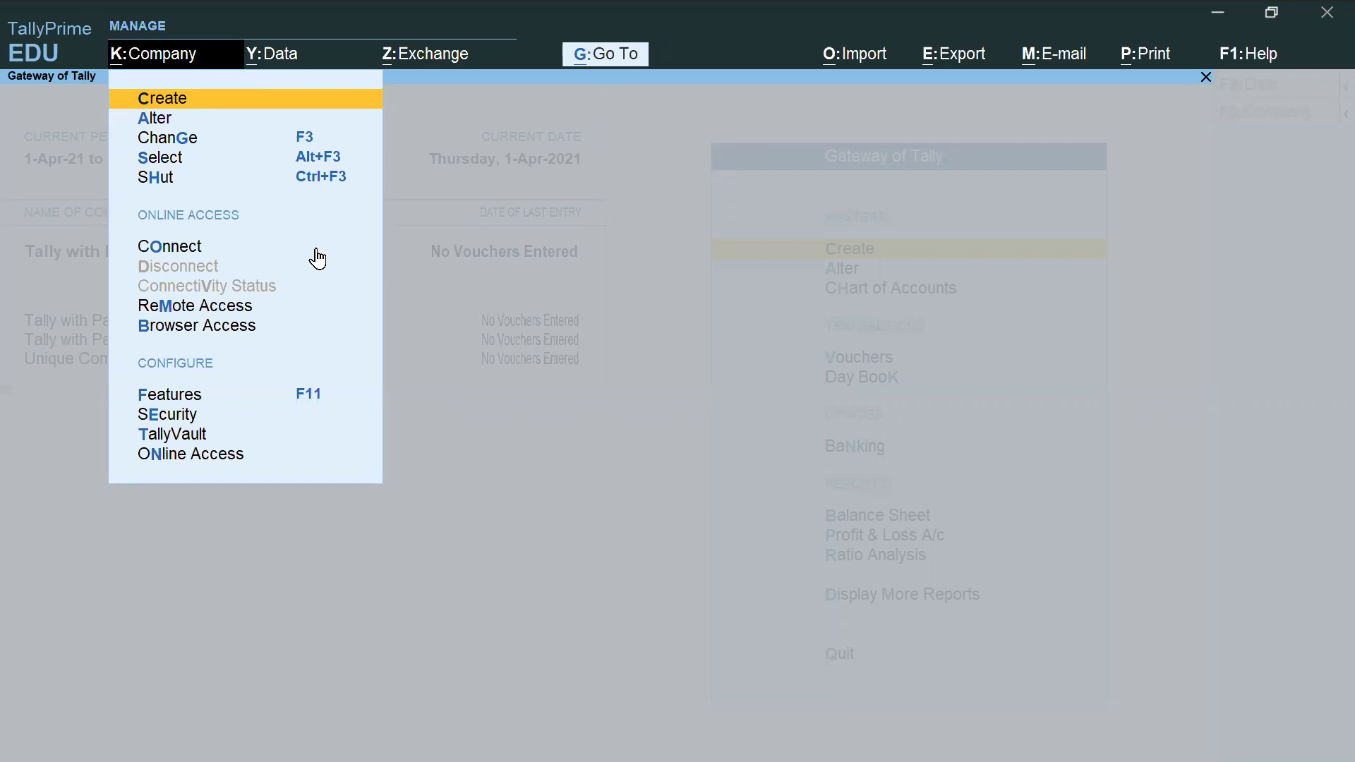
pyautogui.click(160, 140)
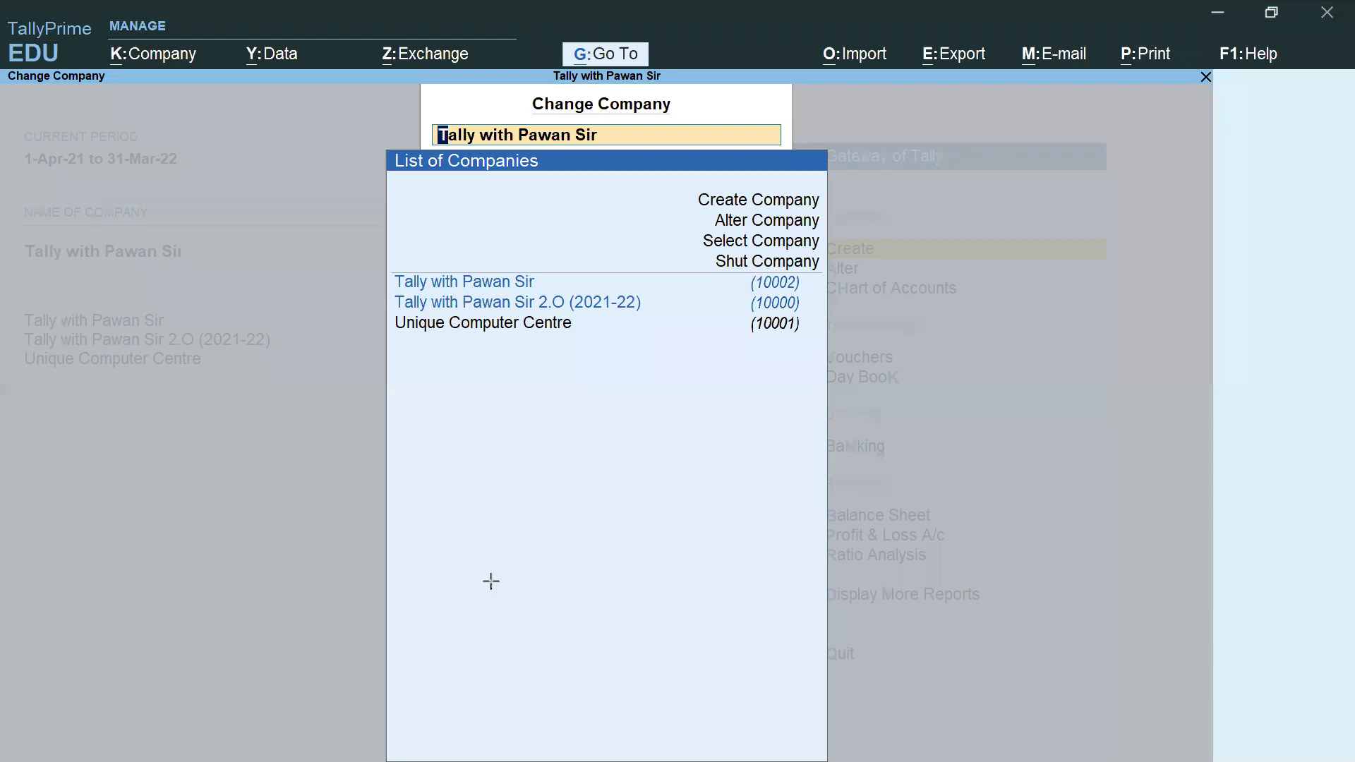
pyautogui.moveTo(385, 85)
pyautogui.mouseDown()
pyautogui.moveTo(810, 131)
pyautogui.moveTo(810, 119)
pyautogui.mouseUp()
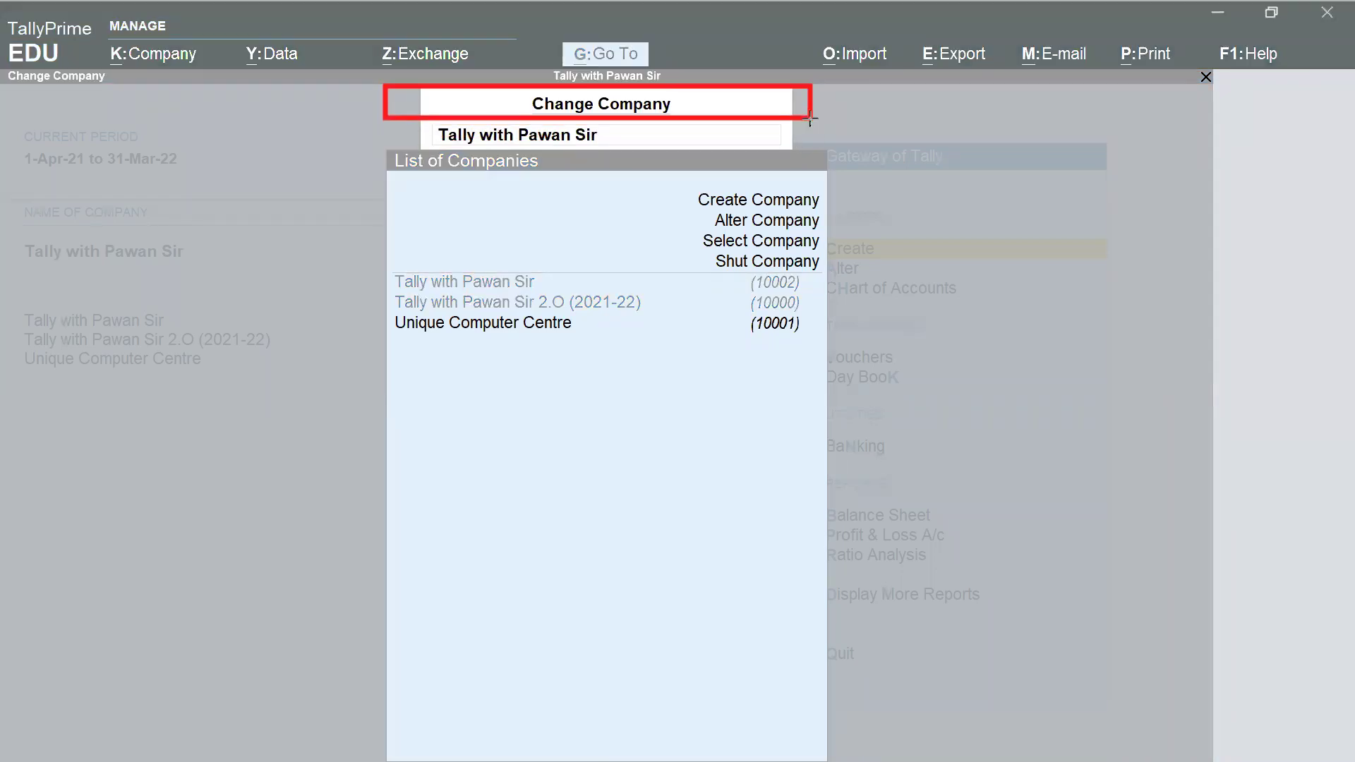
pyautogui.moveTo(2, 64)
pyautogui.mouseDown()
pyautogui.moveTo(129, 99)
pyautogui.moveTo(130, 87)
pyautogui.mouseUp()
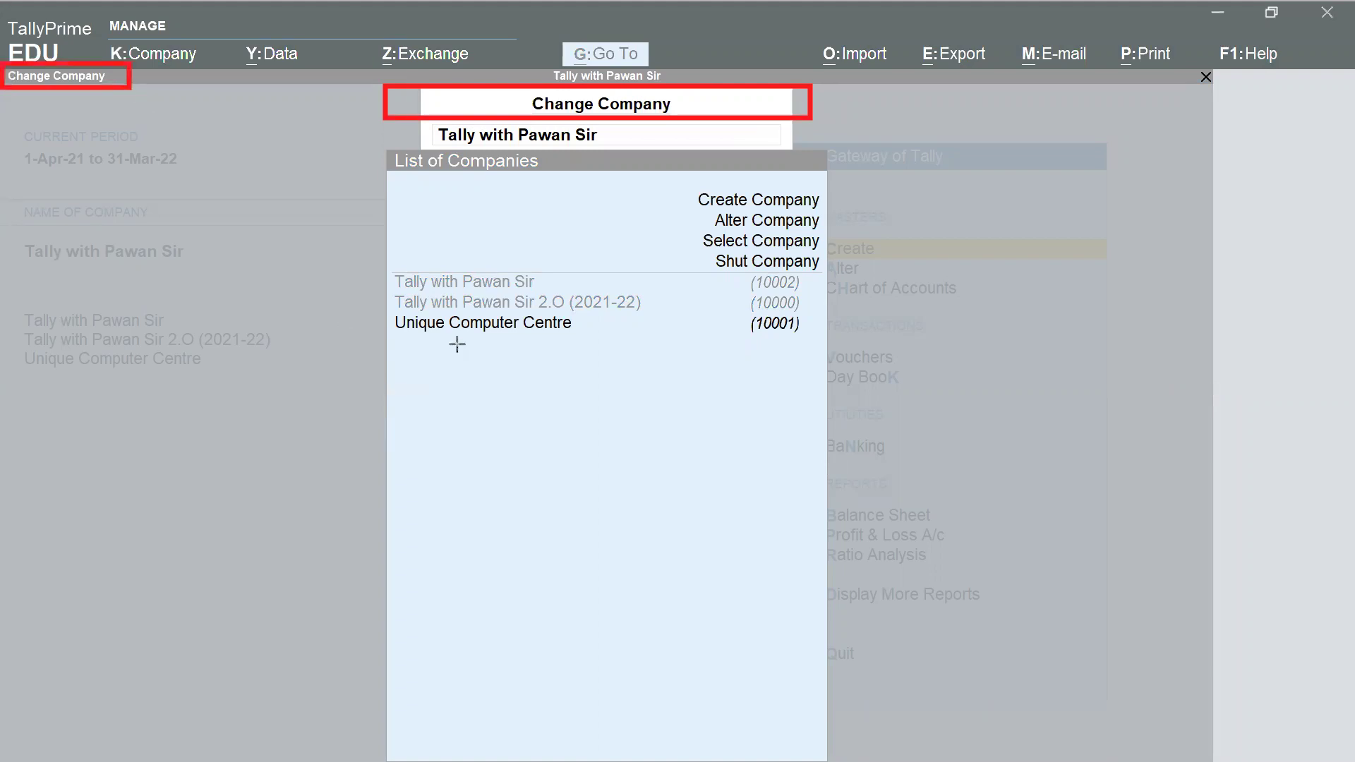
pyautogui.moveTo(385, 144); pyautogui.dragTo(616, 180)
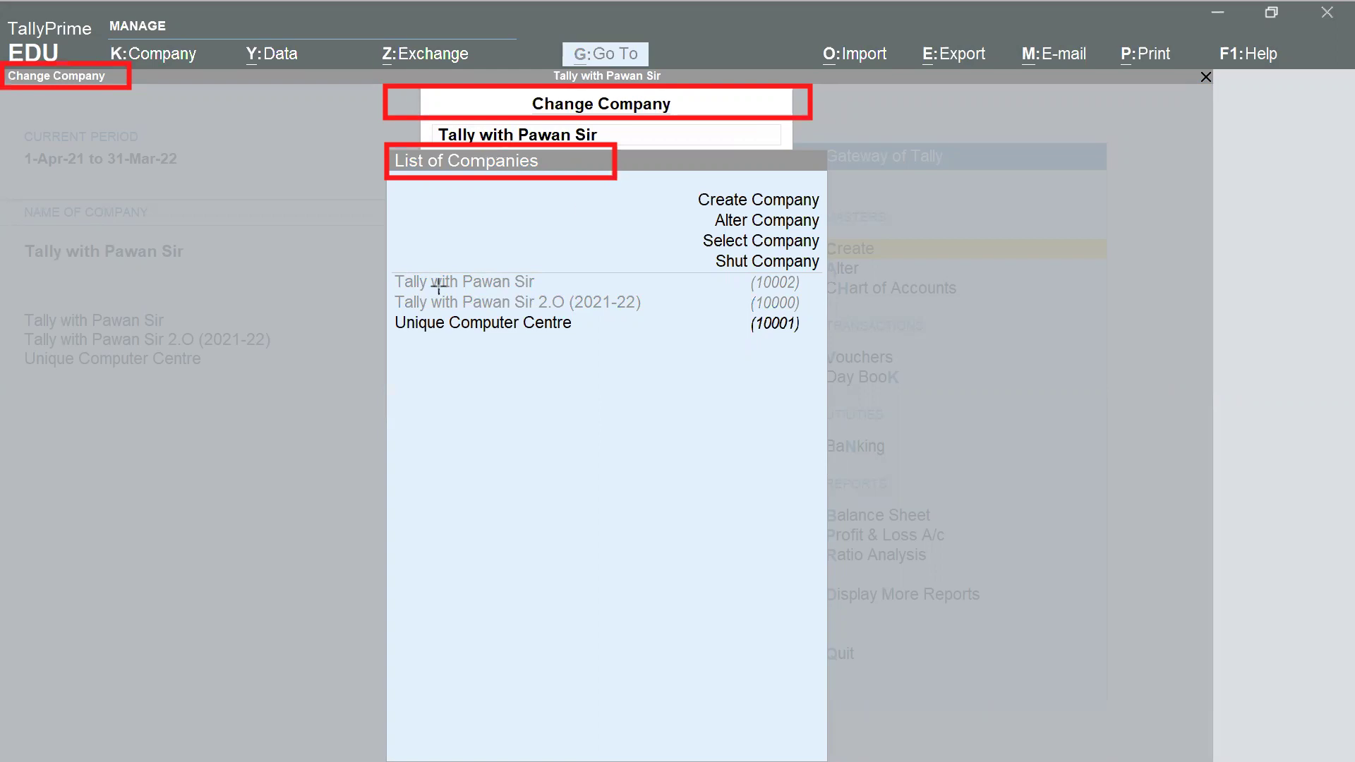
pyautogui.moveTo(371, 269); pyautogui.dragTo(850, 344)
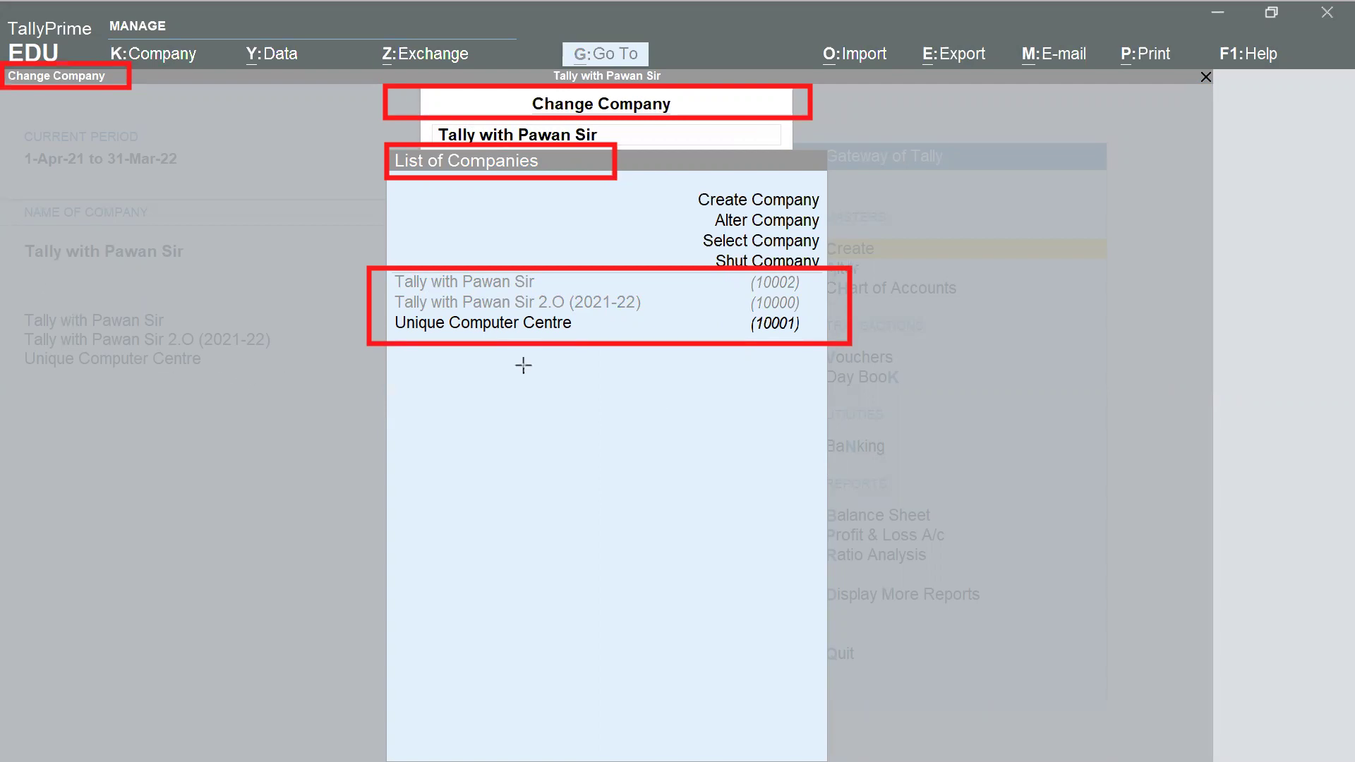
pyautogui.moveTo(720, 270)
pyautogui.mouseDown()
pyautogui.moveTo(847, 339)
pyautogui.moveTo(835, 346)
pyautogui.mouseUp()
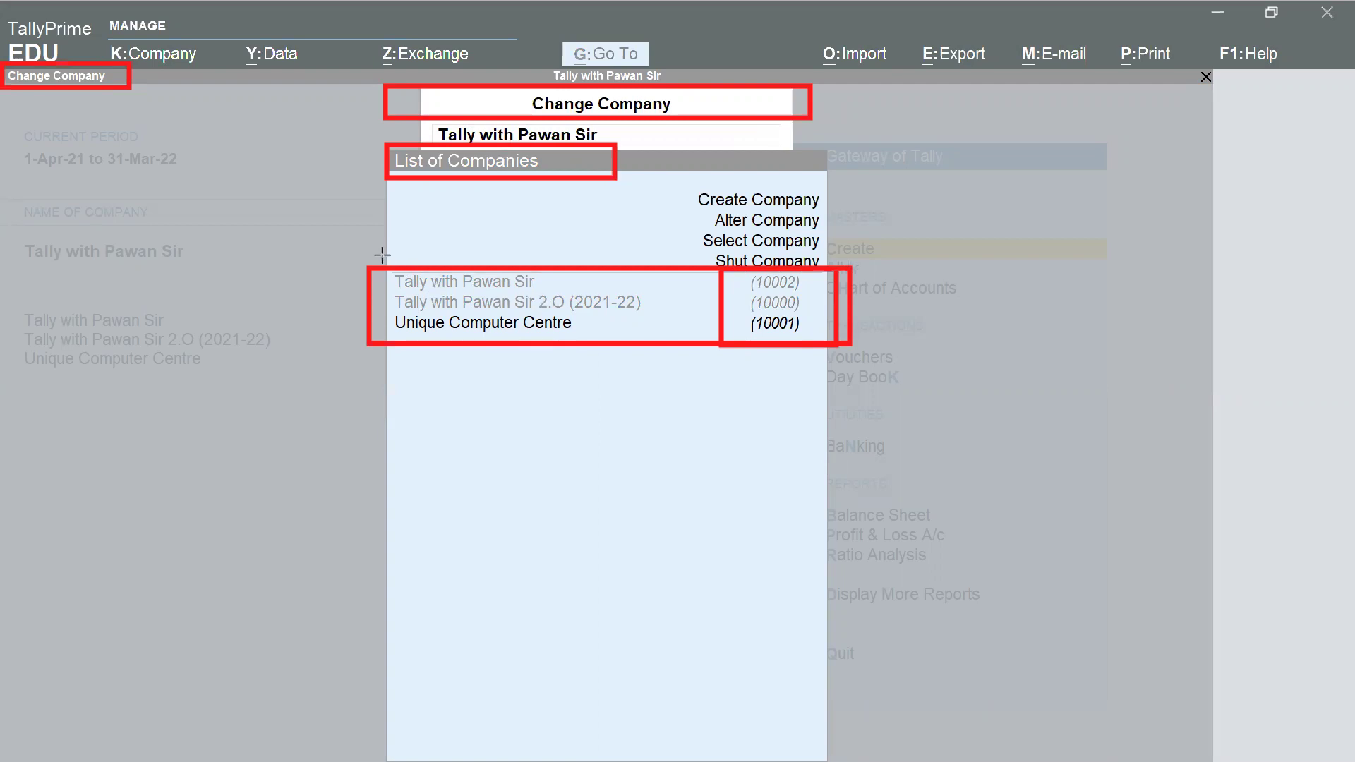
pyautogui.moveTo(379, 250)
pyautogui.mouseDown()
pyautogui.moveTo(674, 342)
pyautogui.moveTo(669, 370)
pyautogui.mouseUp()
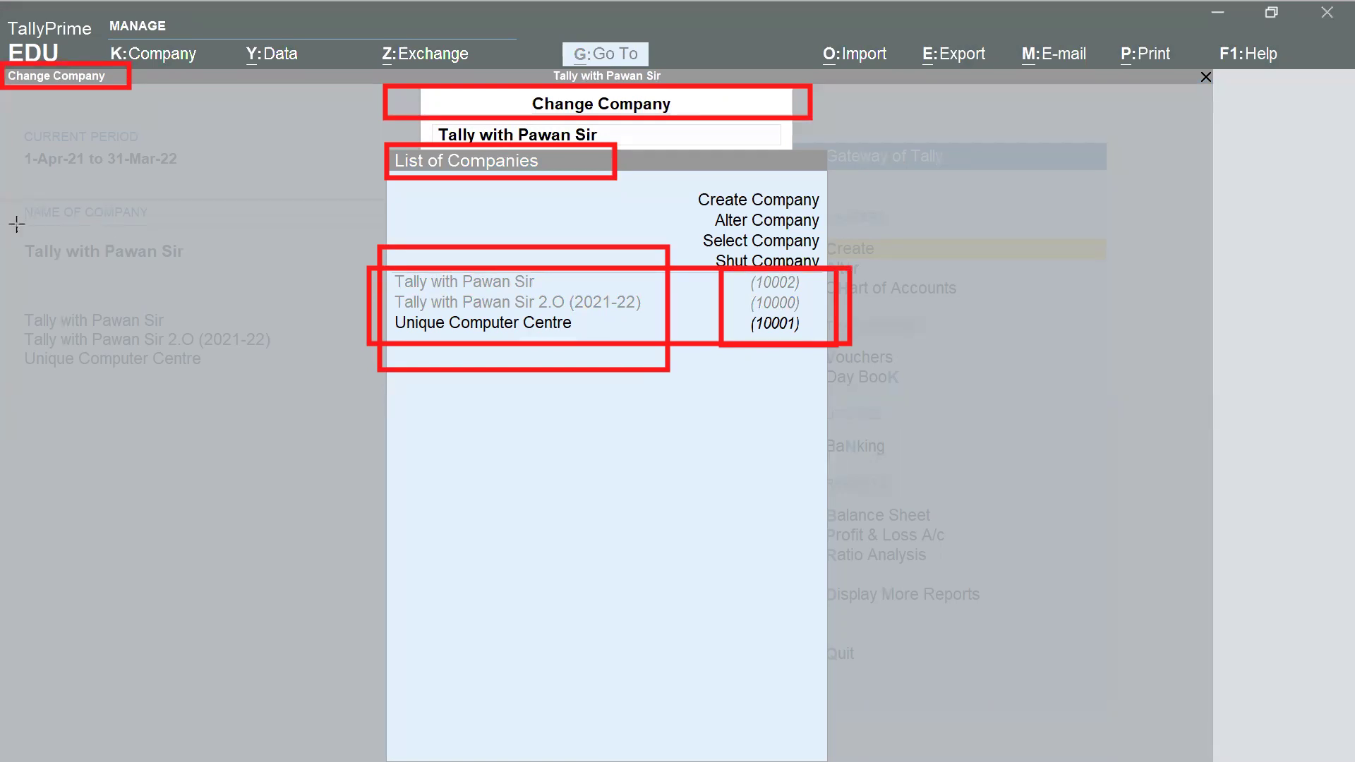
pyautogui.moveTo(4, 225); pyautogui.dragTo(268, 266)
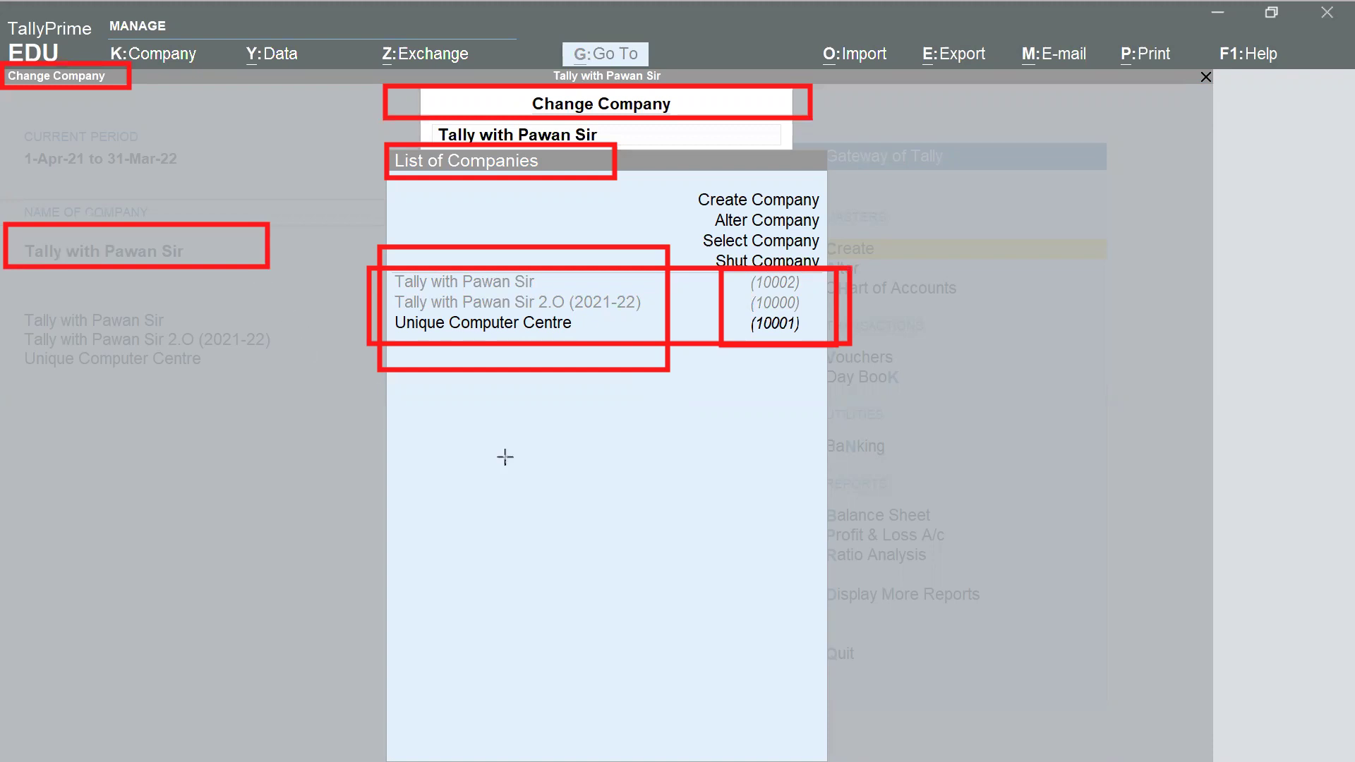
# Step: Make Unique Computer Centre the active company and check the company name shown at the Gateway of Tally
pyautogui.click(531, 326)
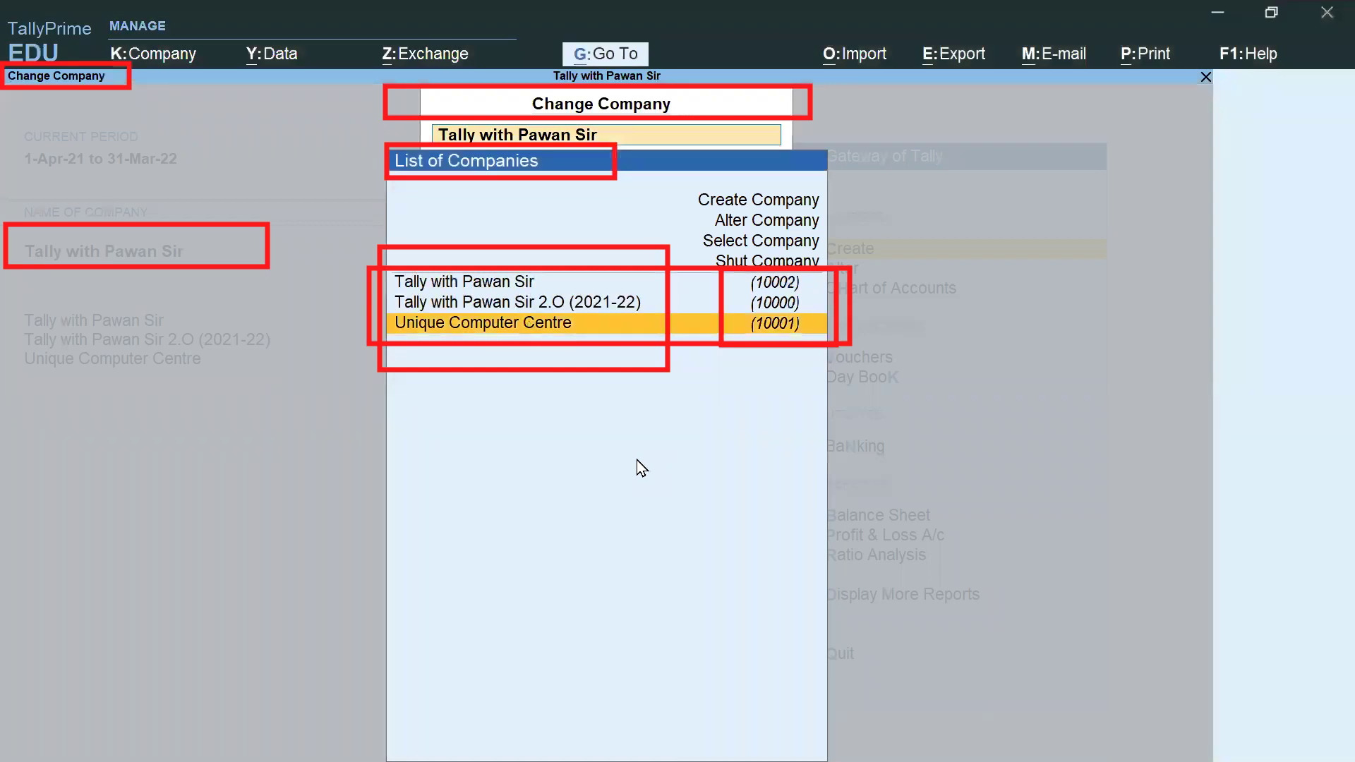
pyautogui.press('Return')
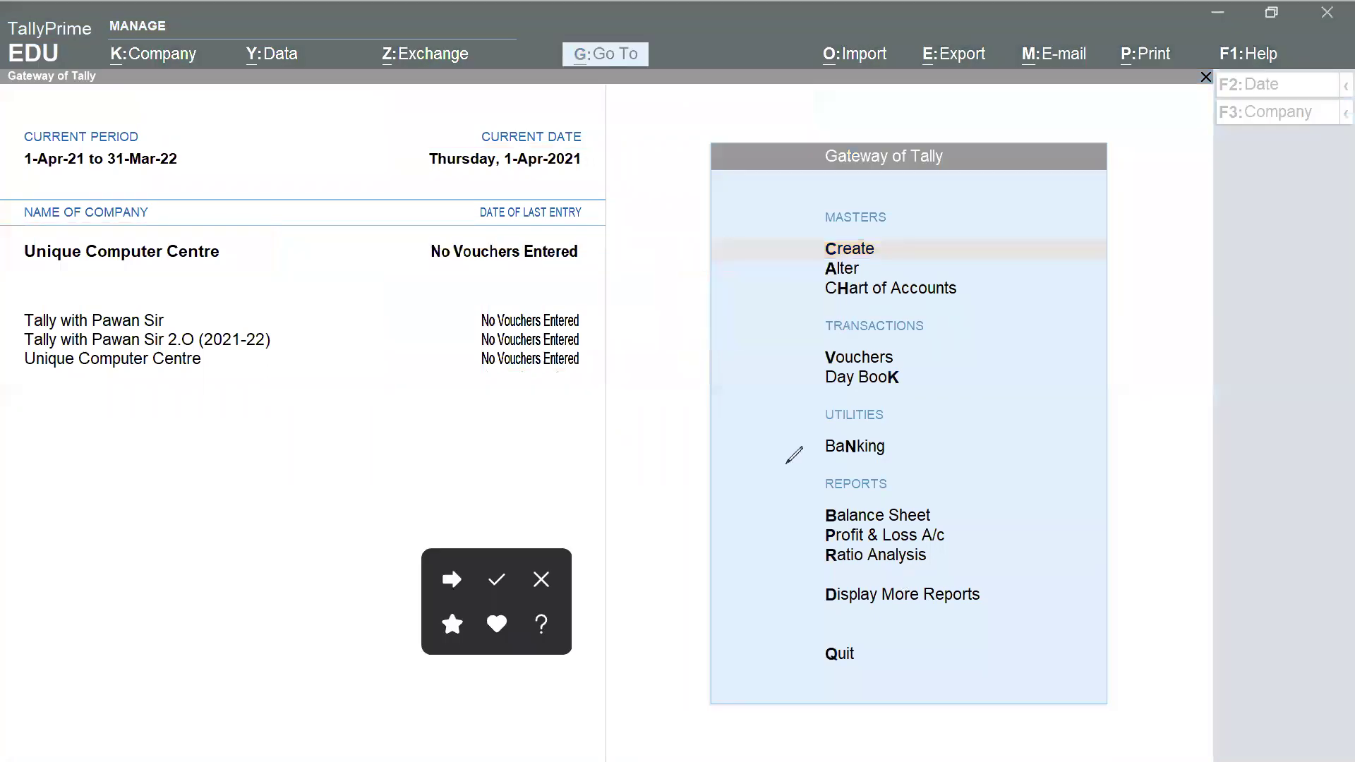
pyautogui.moveTo(17, 233); pyautogui.dragTo(268, 274)
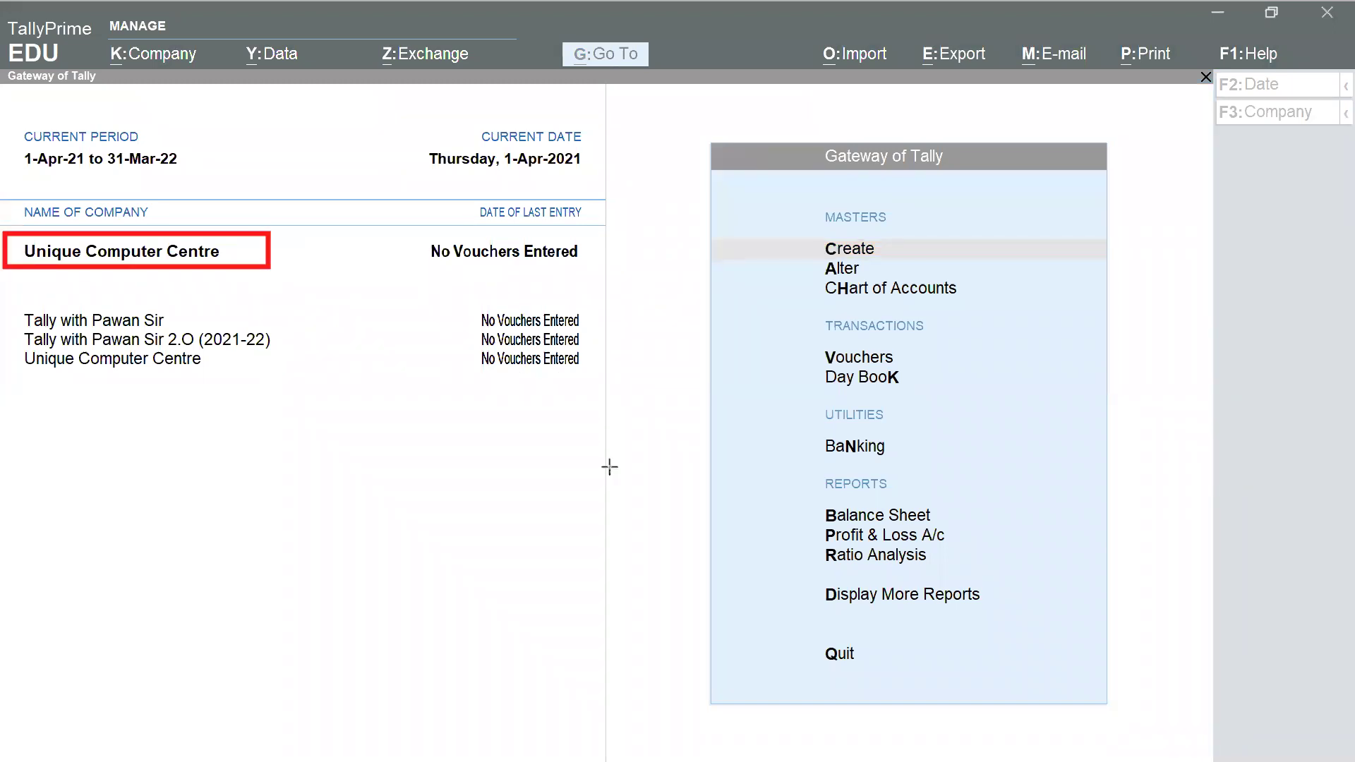
pyautogui.click(669, 451)
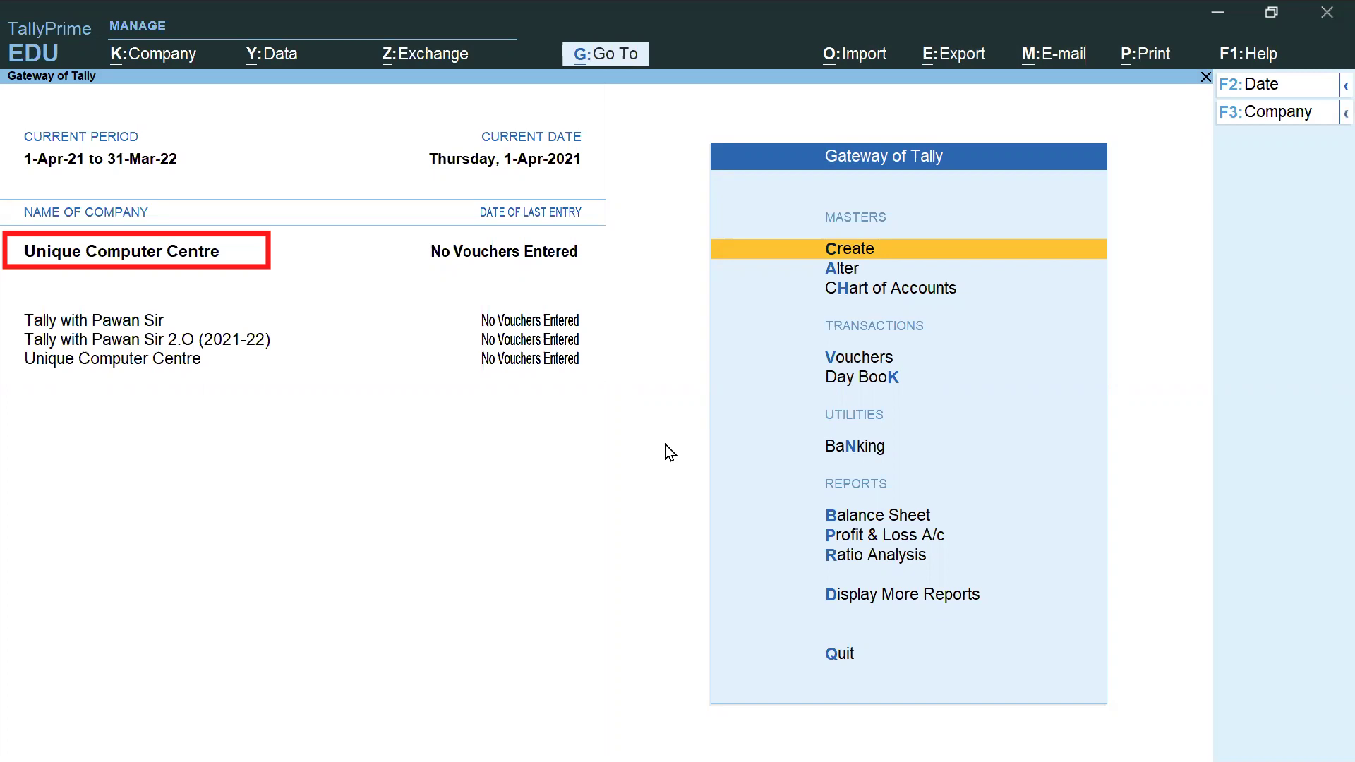
# Step: Change the active company to Tally with Pawan Sir 2.O (2021-22)
pyautogui.click(165, 56)
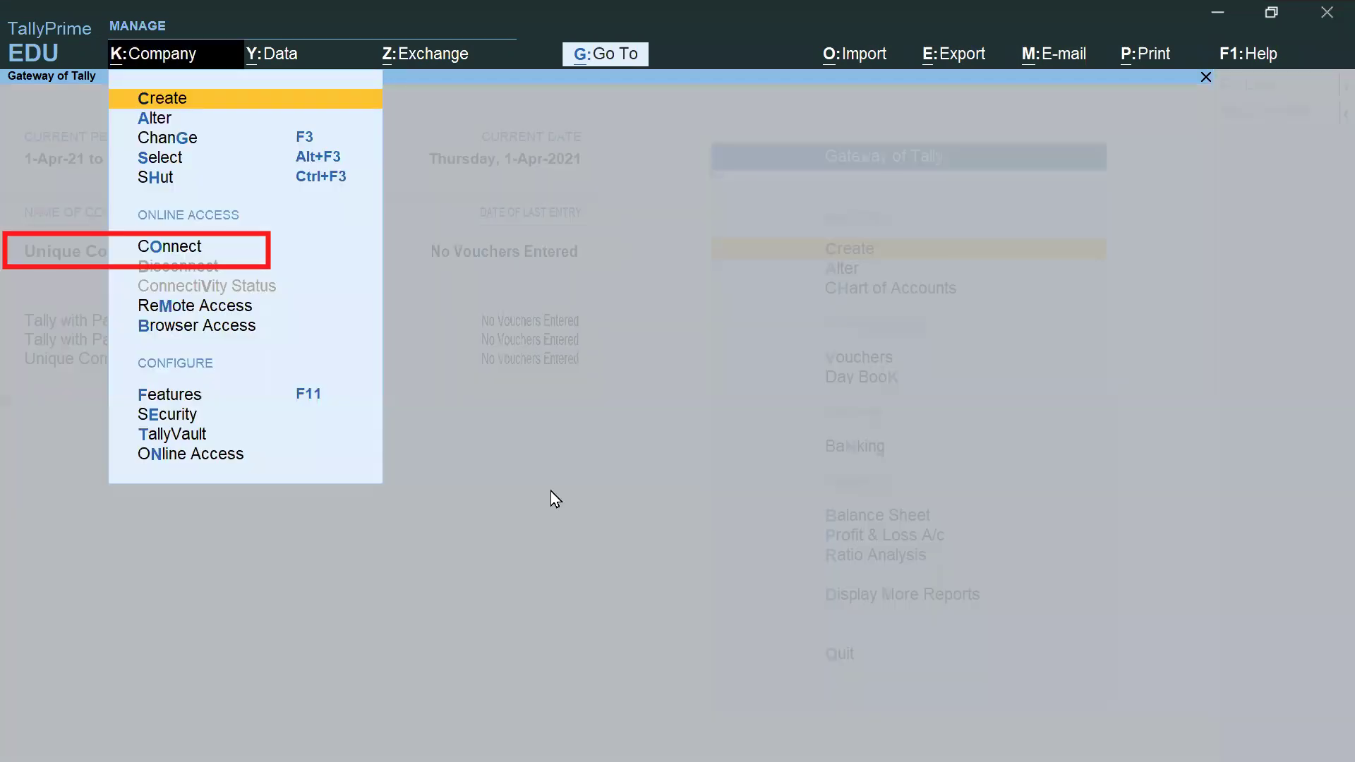
pyautogui.click(173, 140)
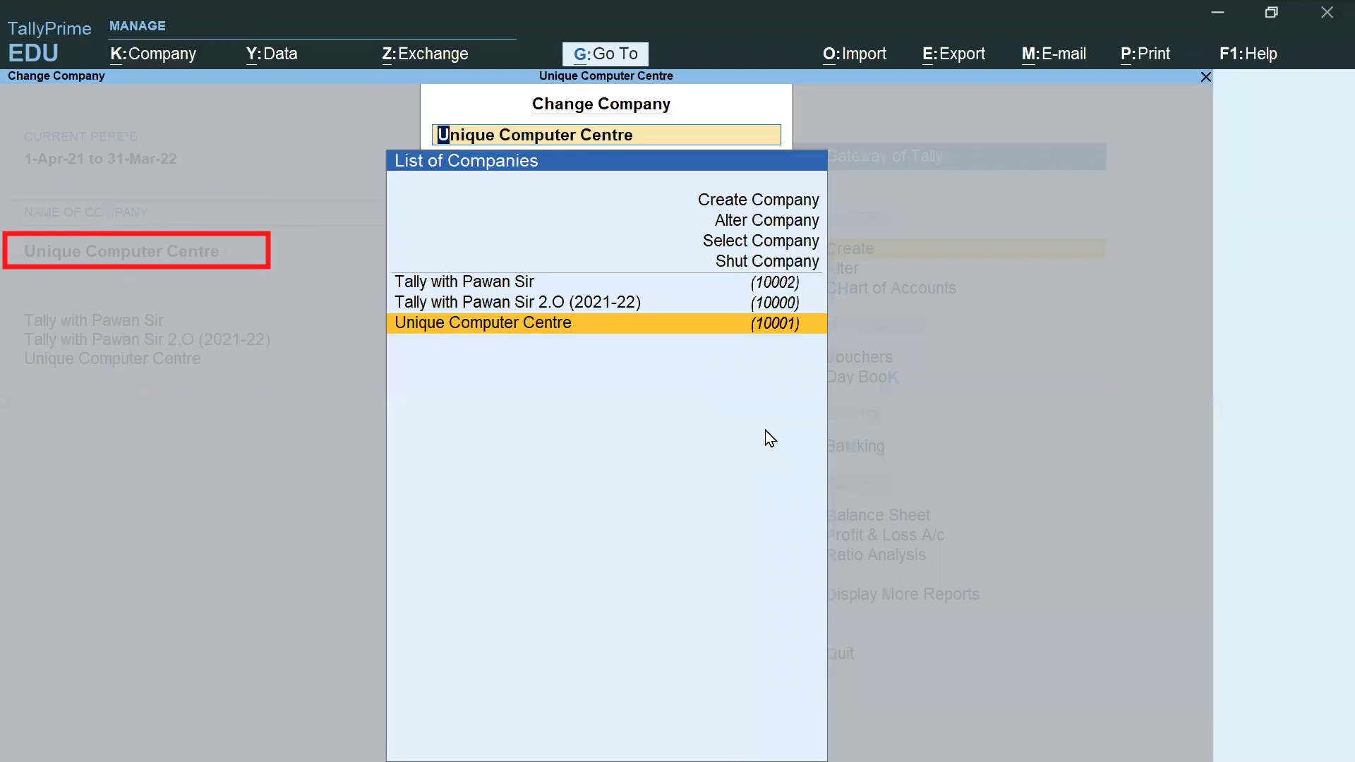
pyautogui.click(506, 306)
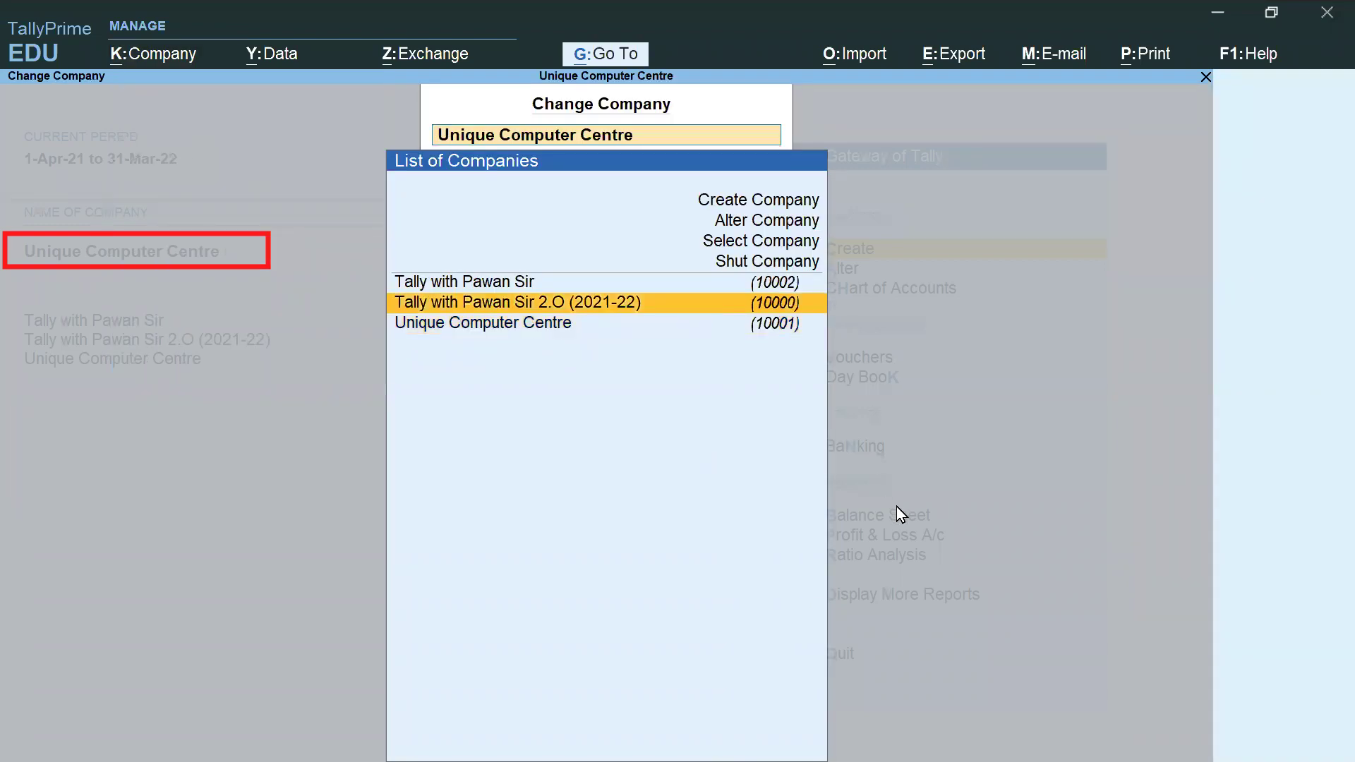
pyautogui.press('Return')
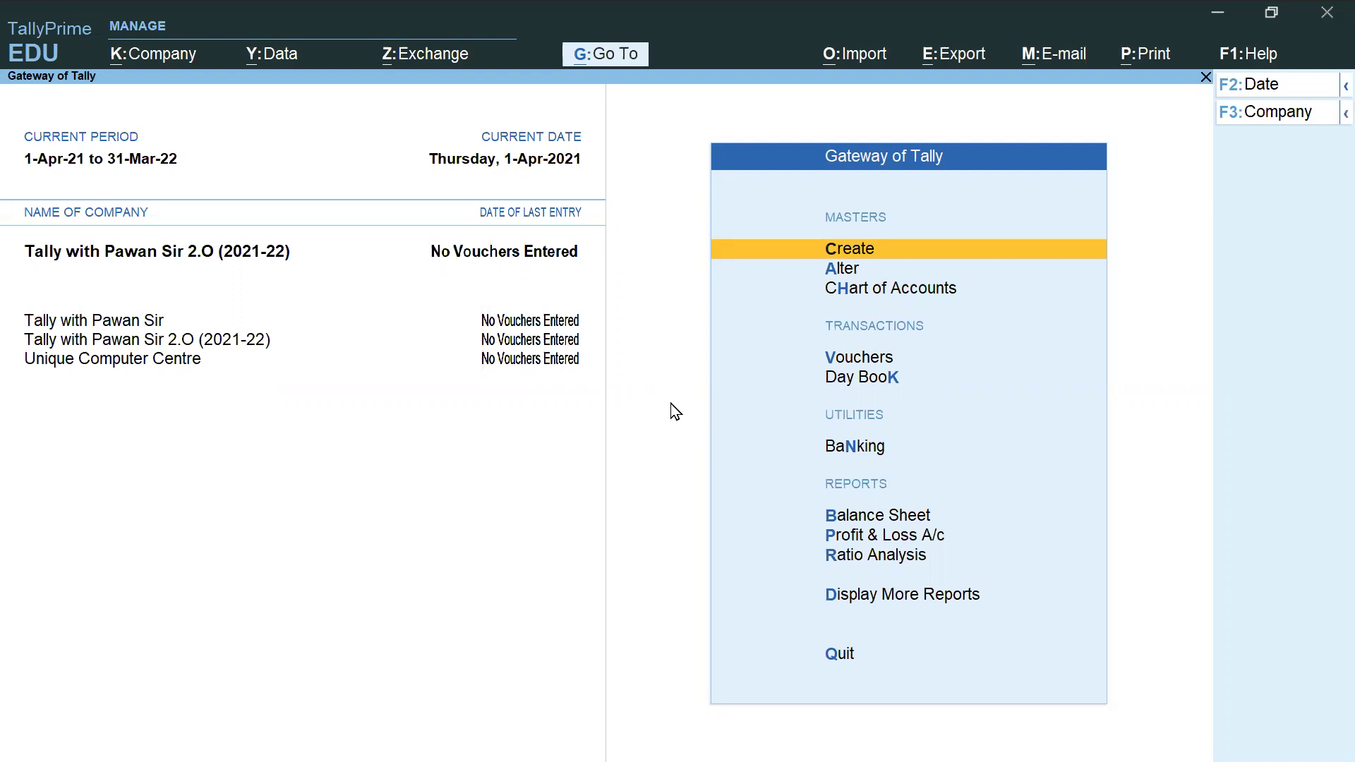
# Step: Switch the active company to Tally with Pawan Sir, and finally to Unique Computer Centre
pyautogui.press('F3')
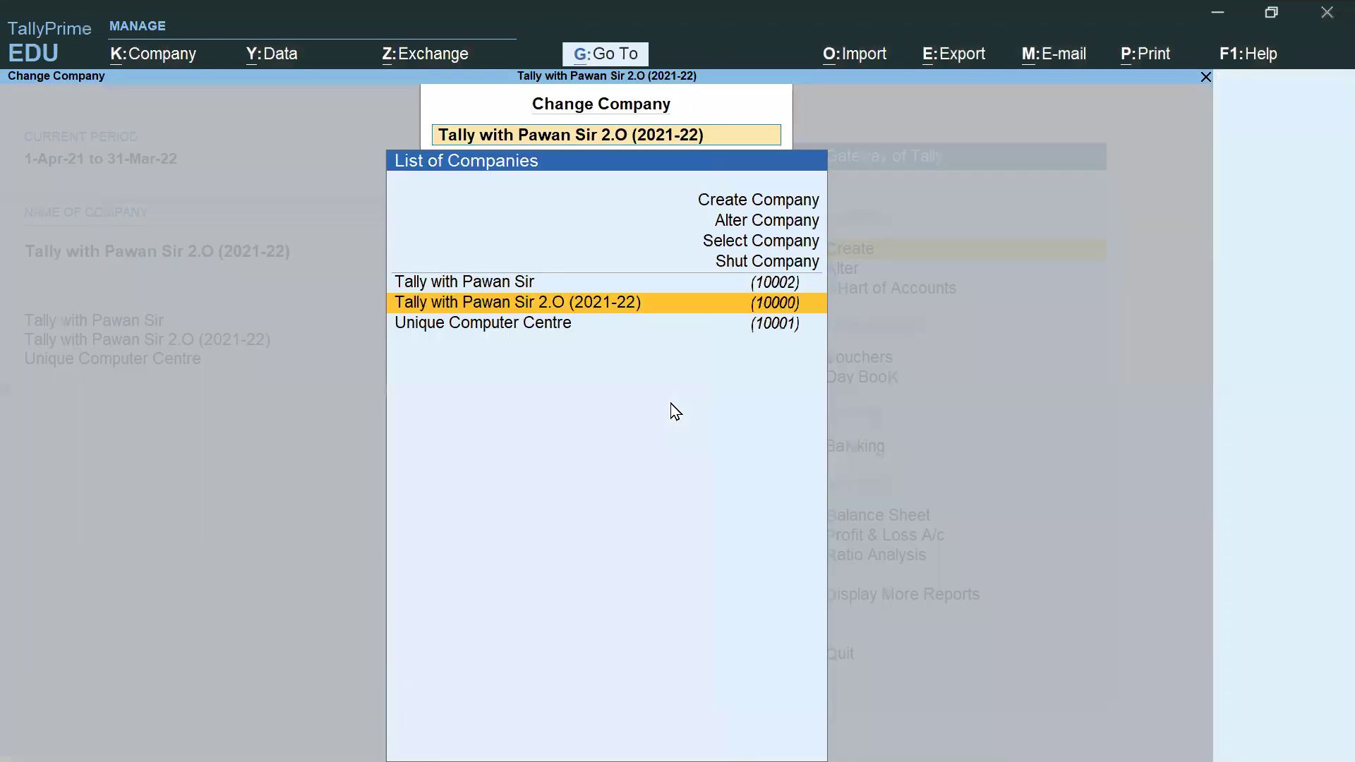
pyautogui.press('Up')
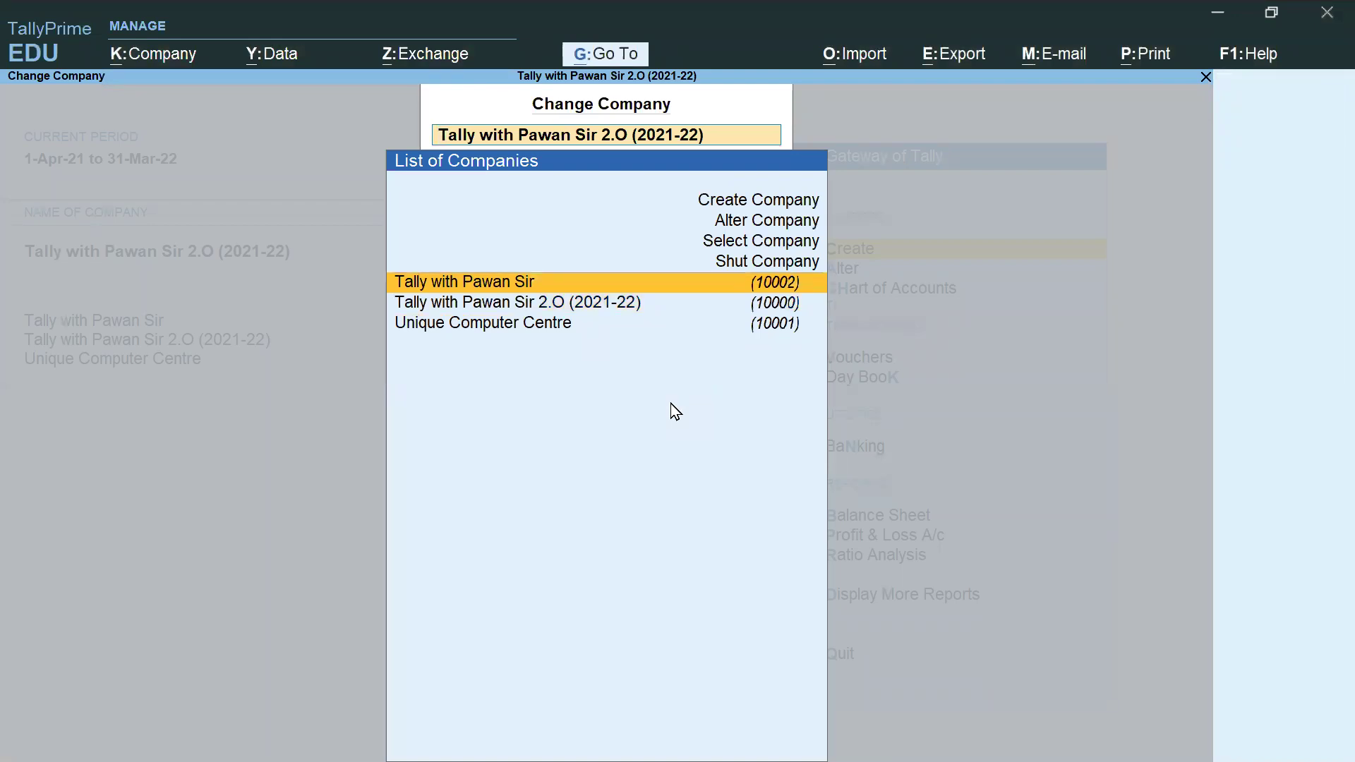
pyautogui.press('Return')
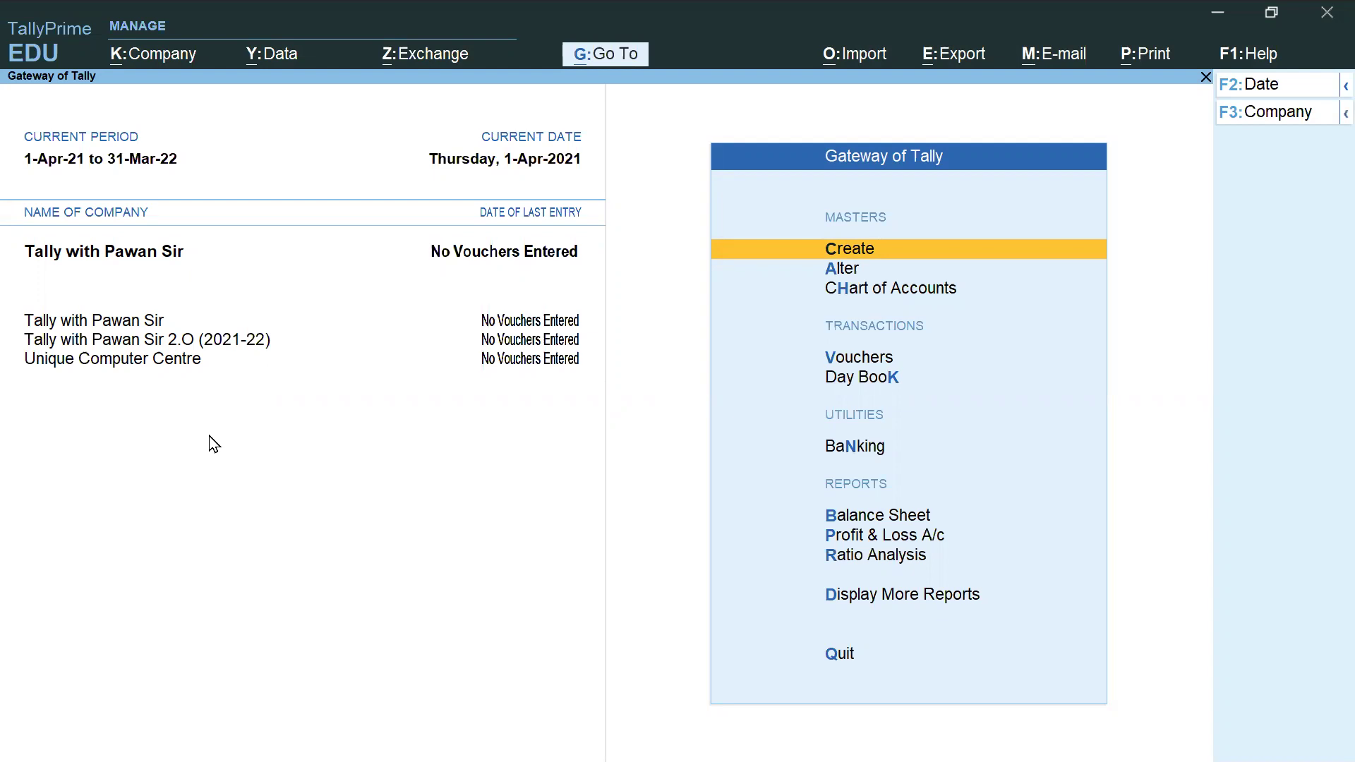
pyautogui.press('F3')
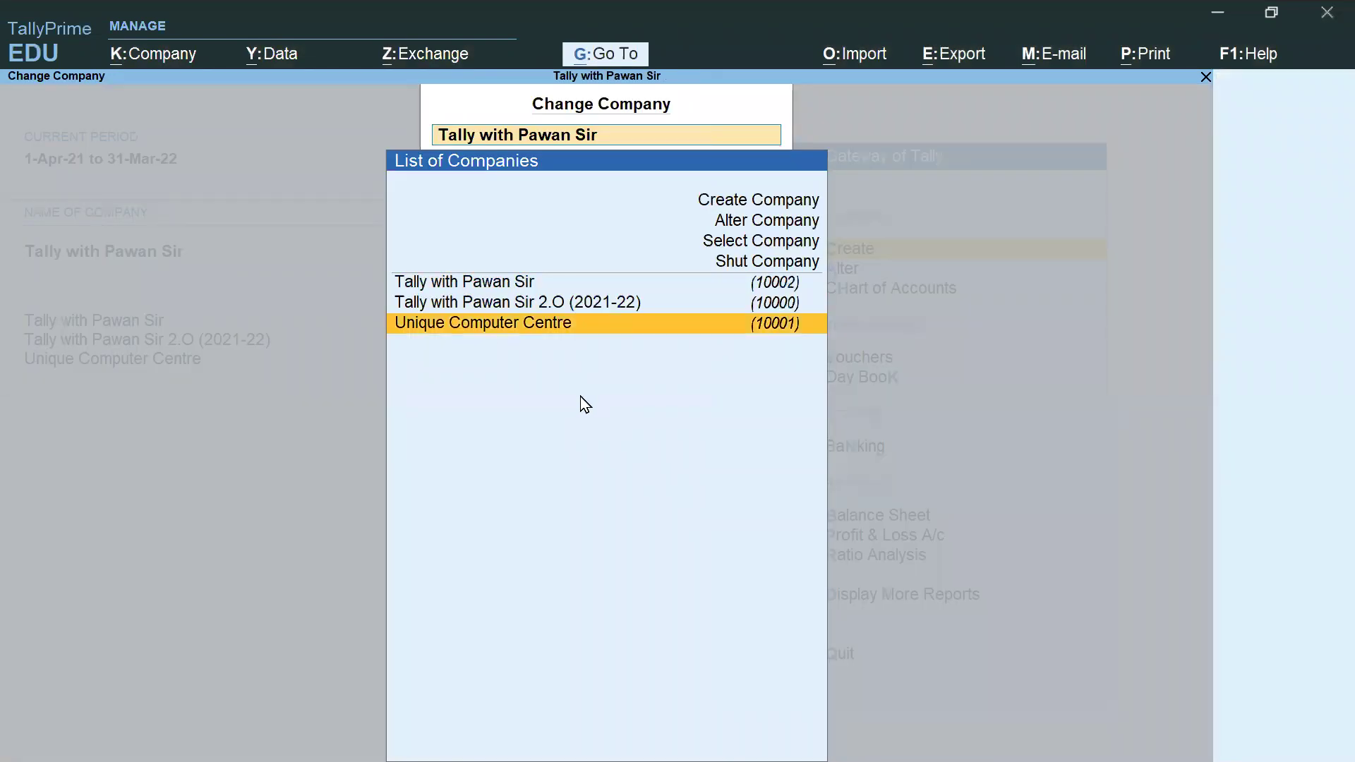
pyautogui.press('Return')
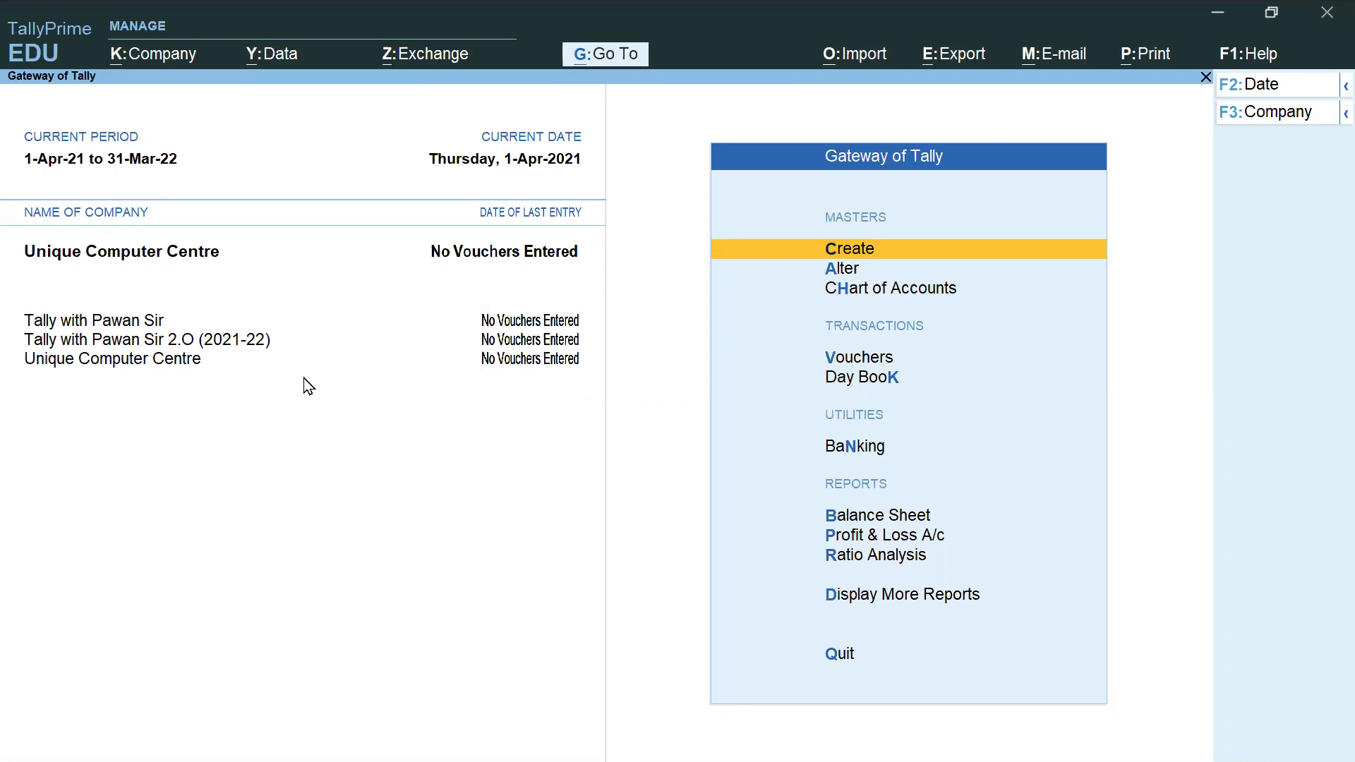
# Step: Shut the company Unique Computer Centre, leaving the other two companies loaded
pyautogui.click(172, 64)
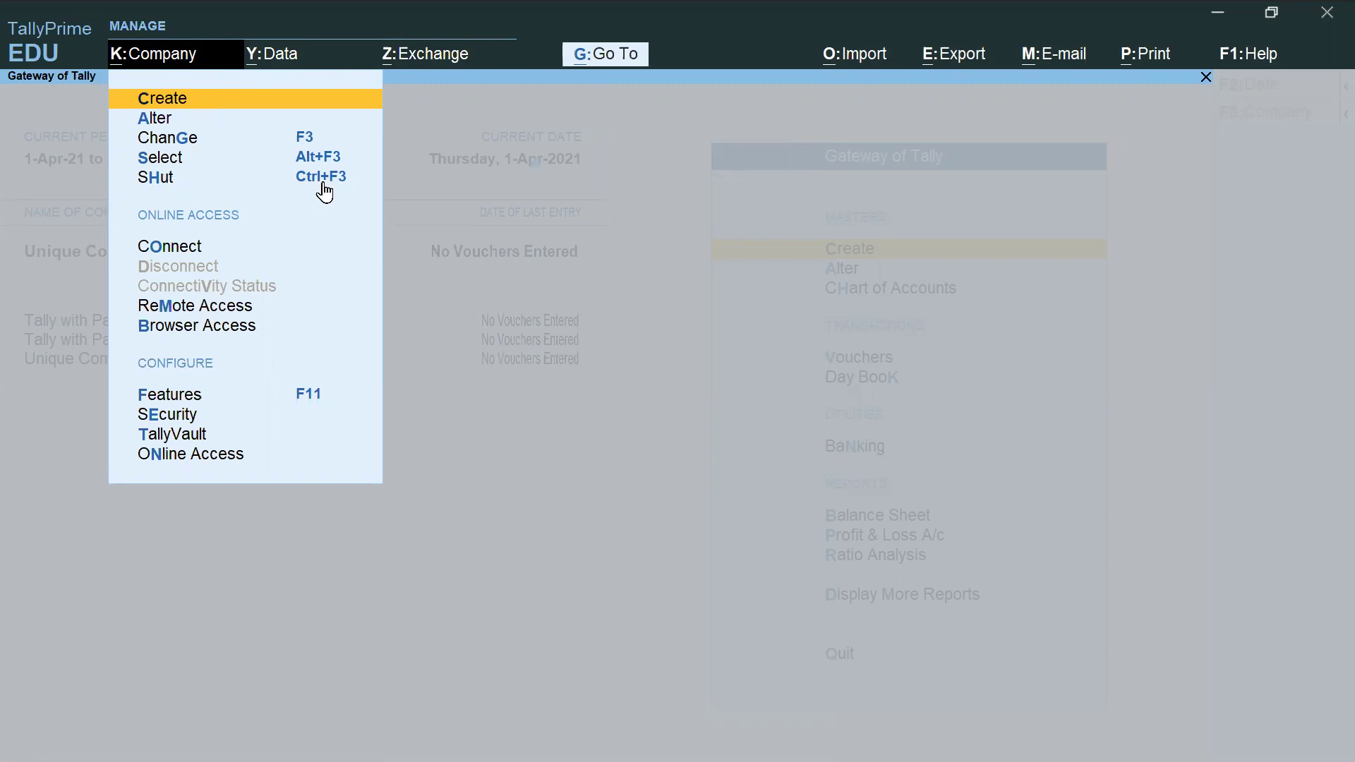
pyautogui.click(630, 324)
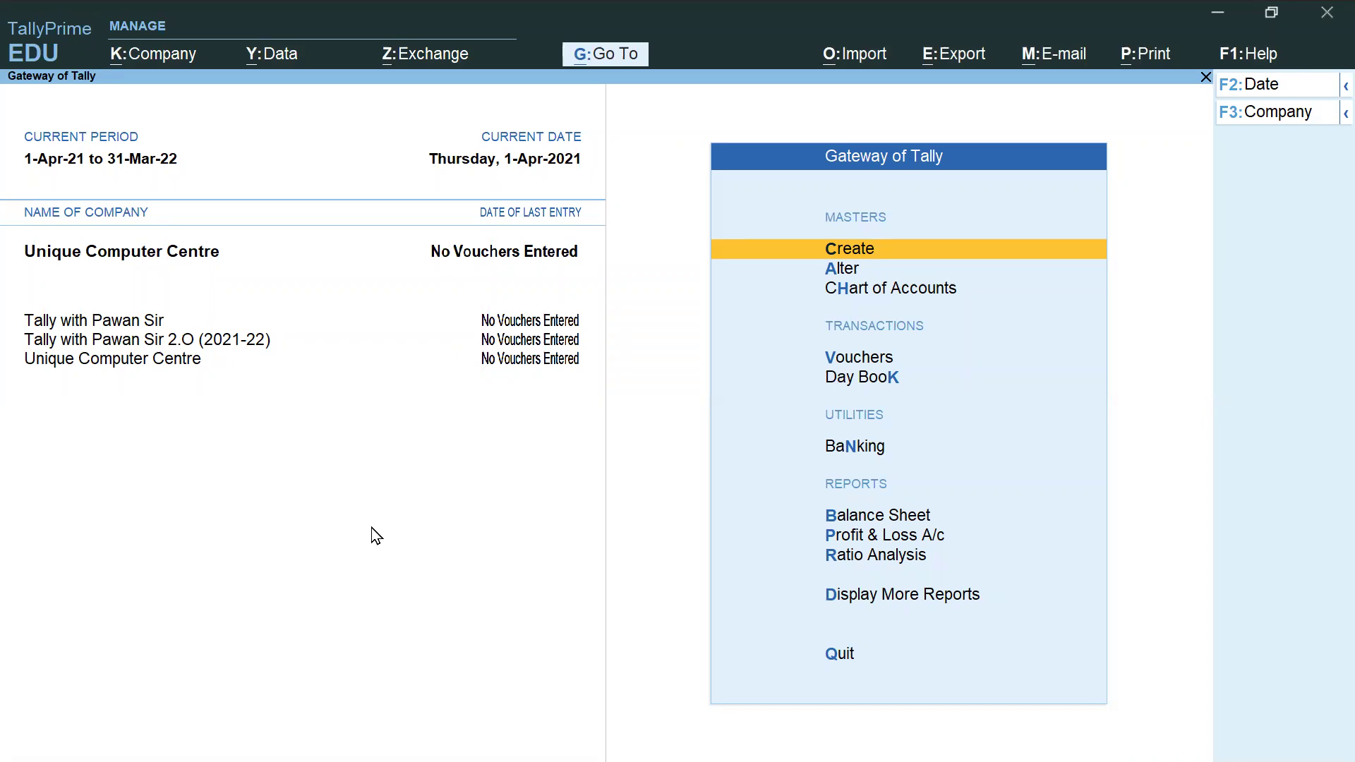
pyautogui.press('ctrl')
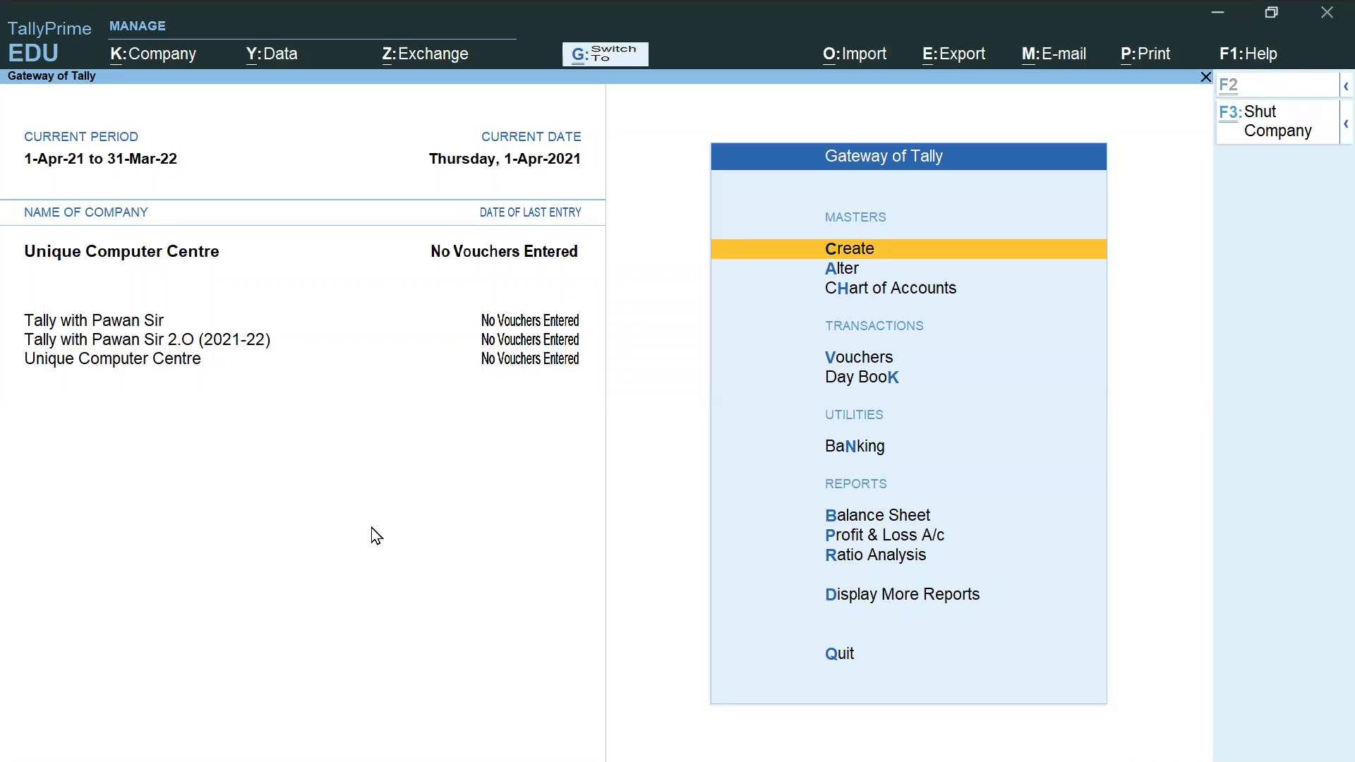
pyautogui.hotkey('ctrl', 'F3')
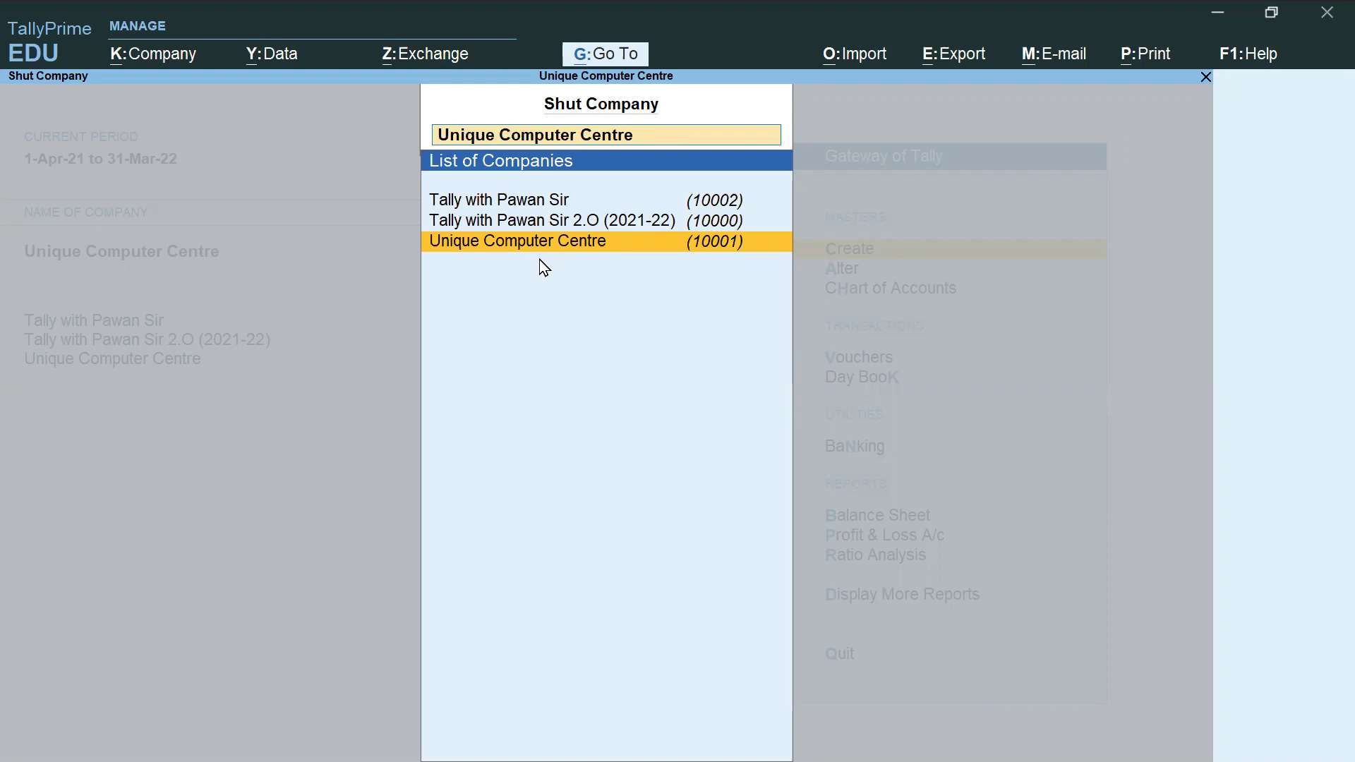
pyautogui.press('Up')
pyautogui.press('Up')
pyautogui.press('Down')
pyautogui.press('Down')
pyautogui.press('Return')
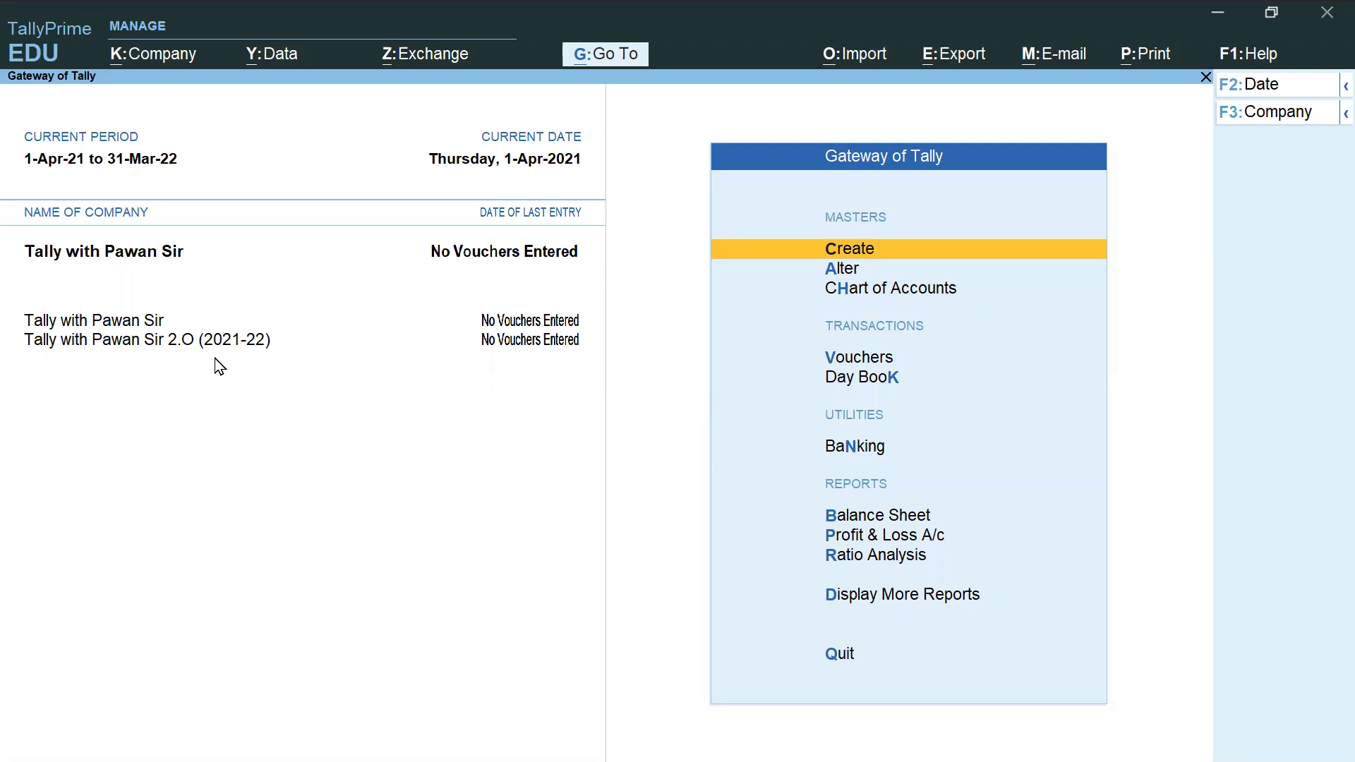
# Step: Shut the company Tally with Pawan Sir 2.O (2021-22)
pyautogui.press('ctrl')
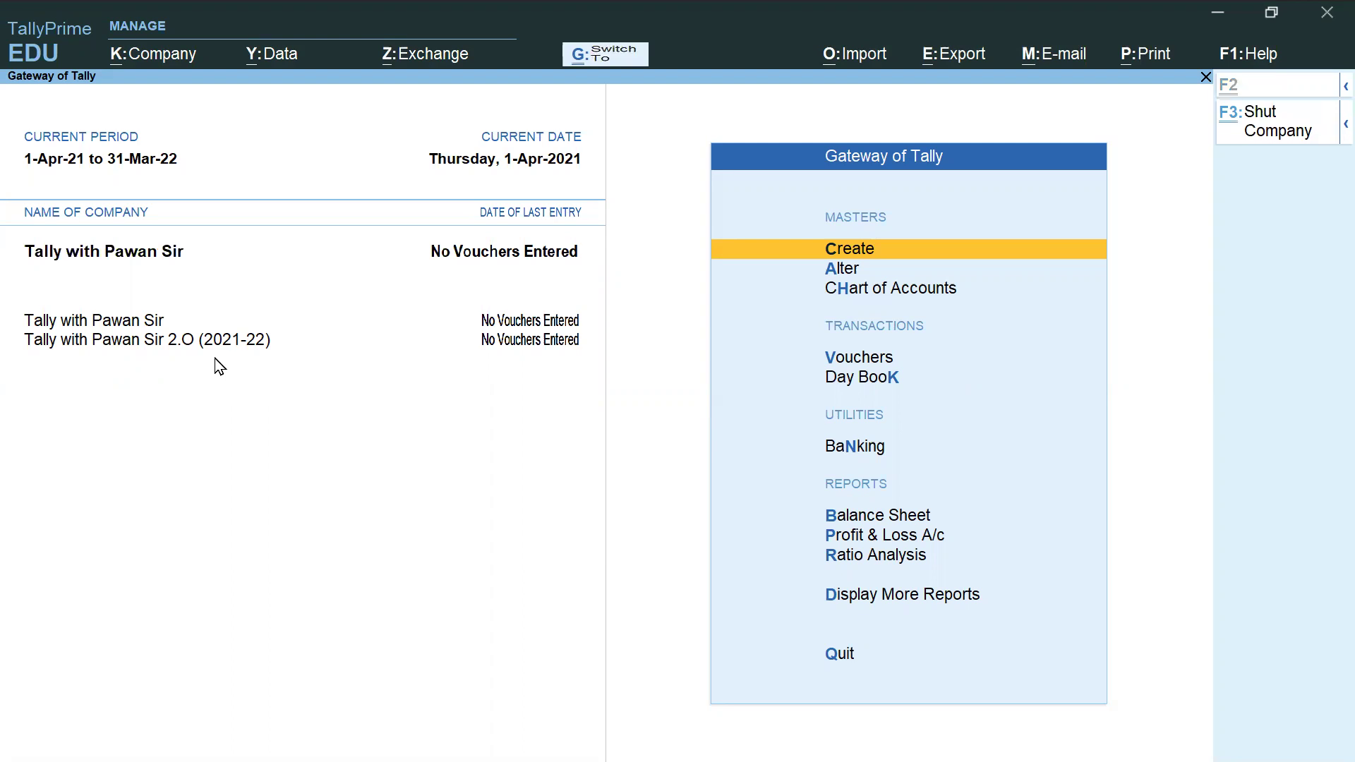
pyautogui.hotkey('ctrl', 'F3')
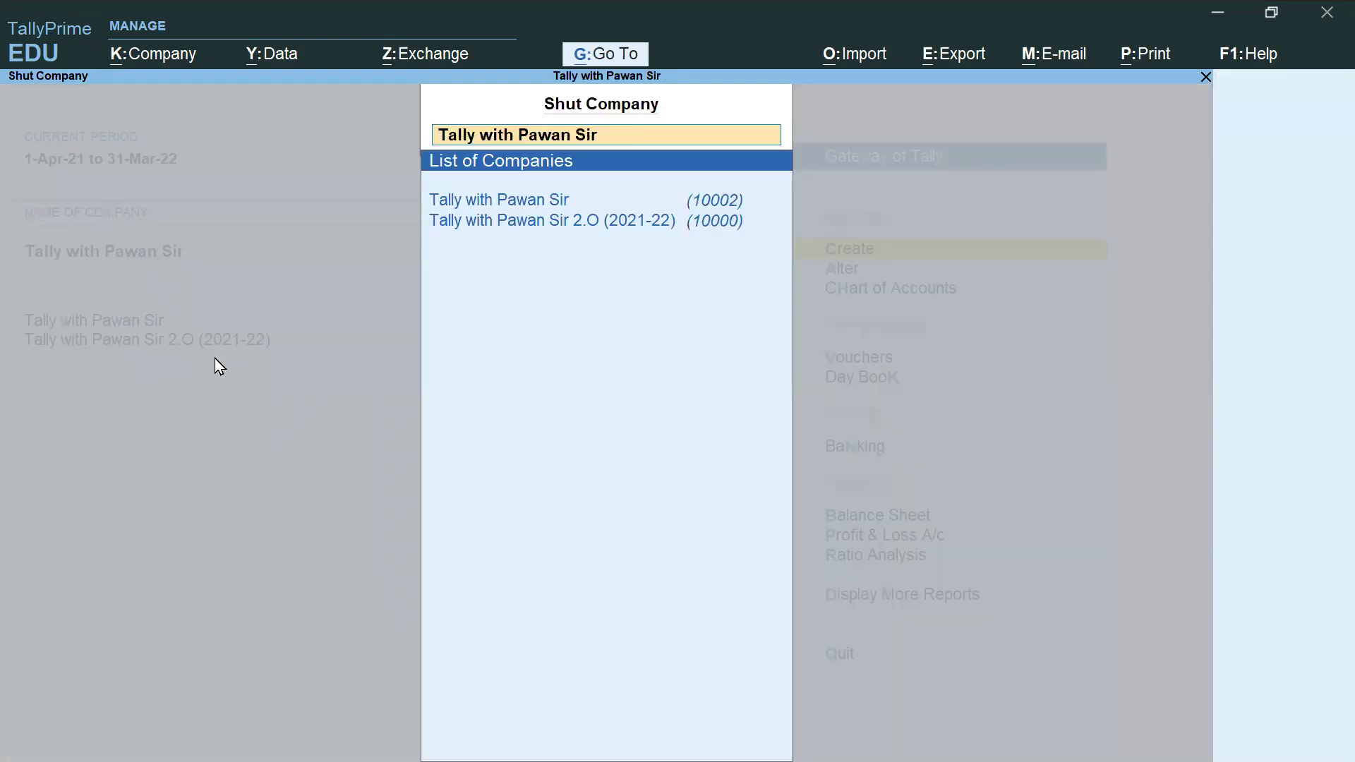
pyautogui.press('Down')
pyautogui.press('Down')
pyautogui.press('Return')
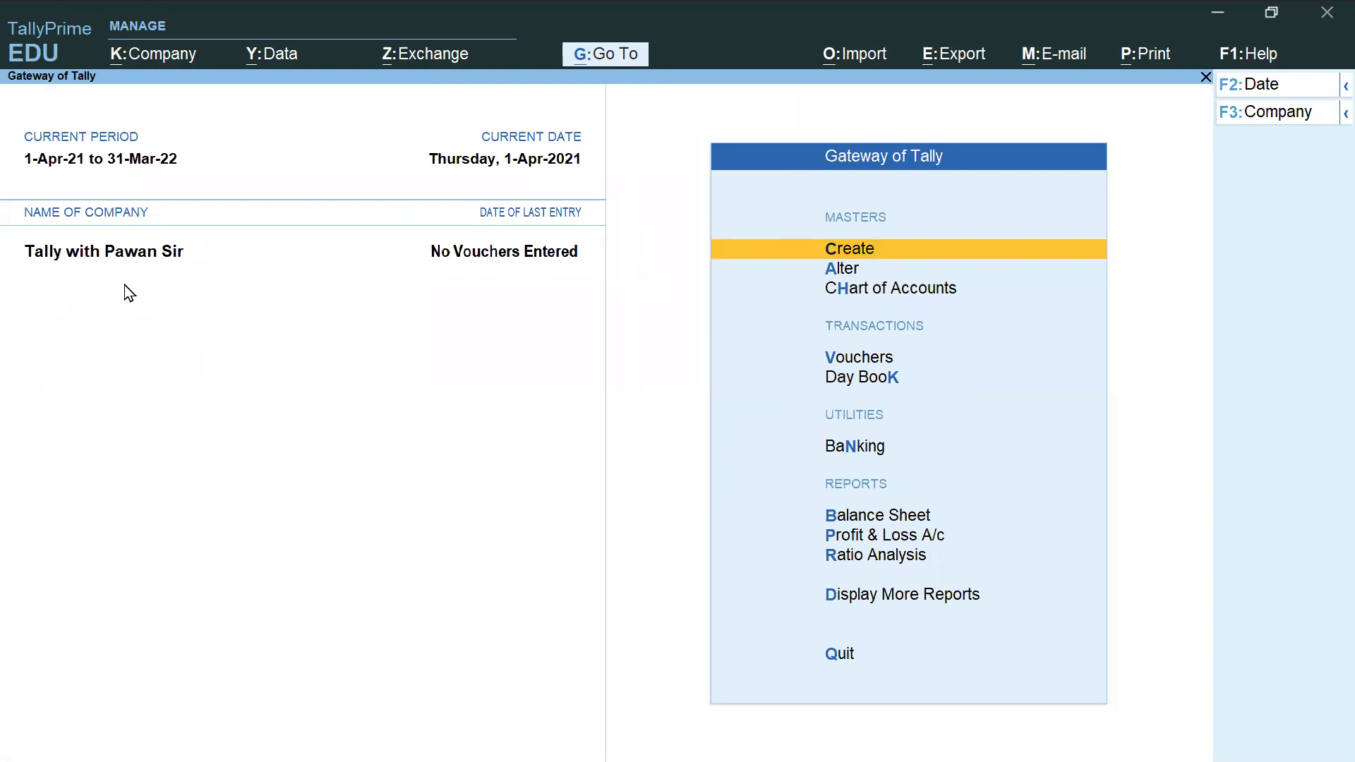
# Step: Shut the last loaded company, Tally with Pawan Sir
pyautogui.press('alt')
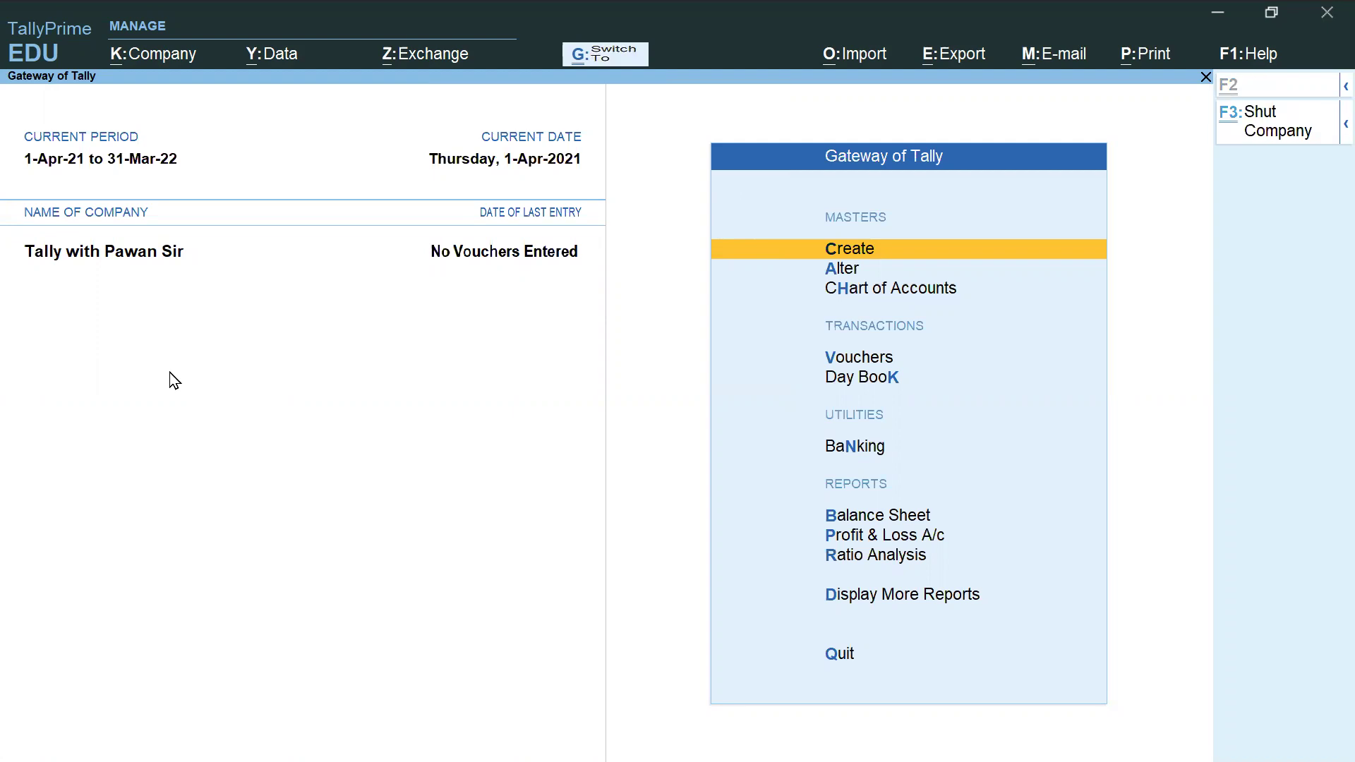
pyautogui.hotkey('alt', 'F3')
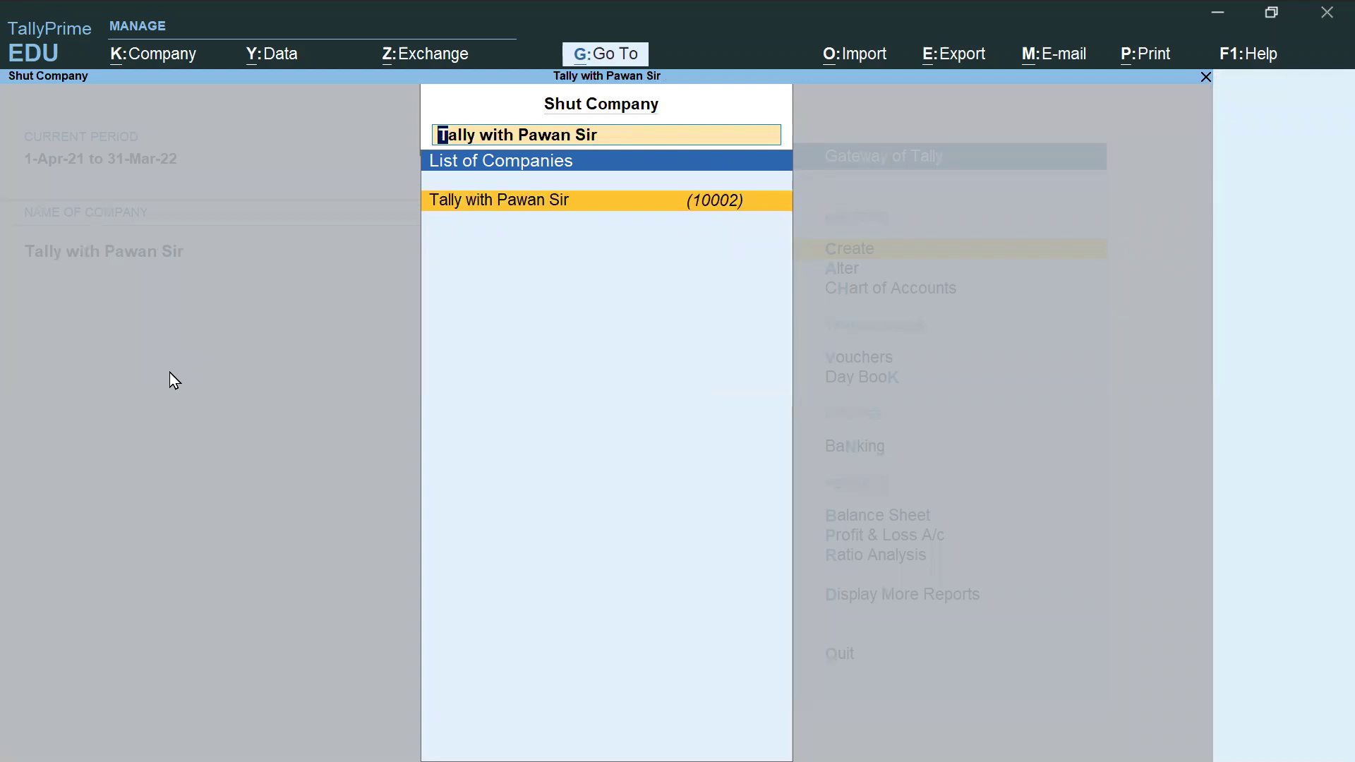
pyautogui.press('Return')
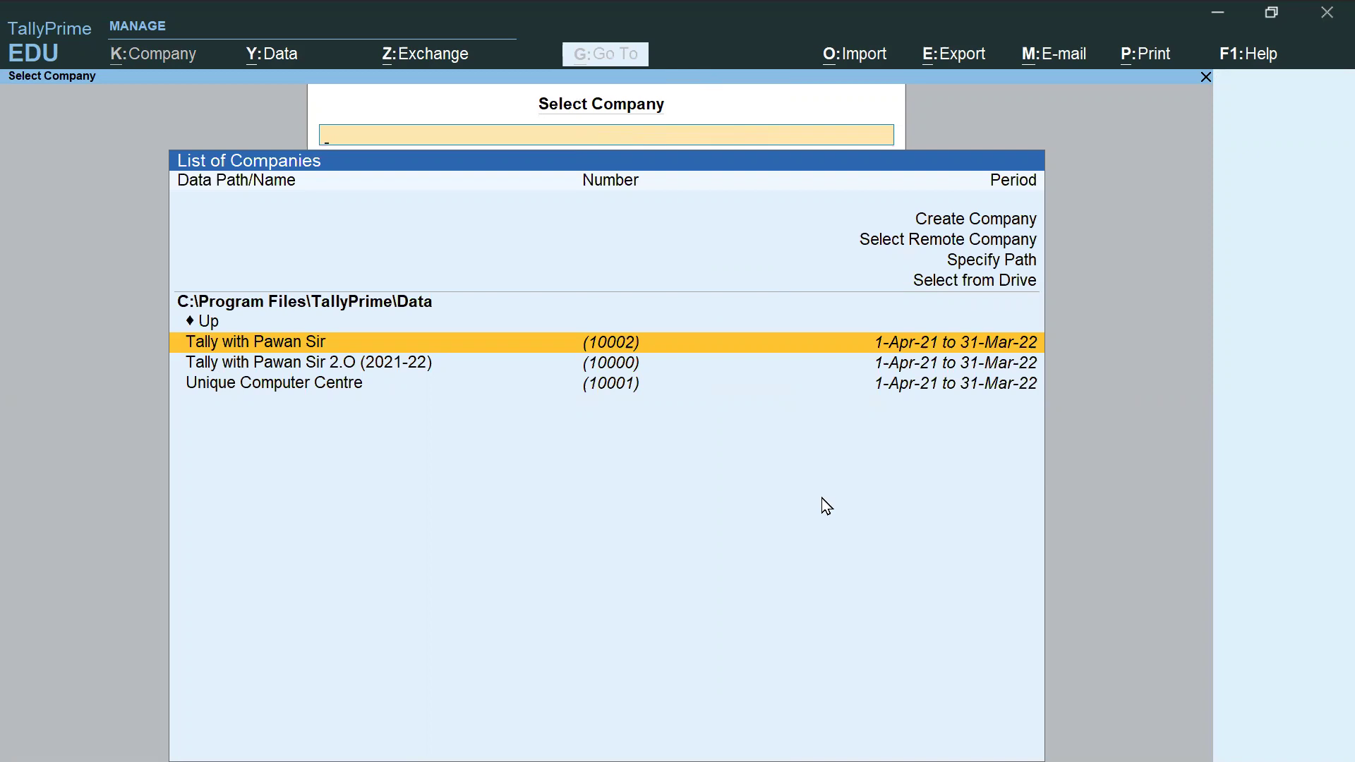
# Step: Load Tally with Pawan Sir 2.O (2021-22) from the list of companies in the data folder
pyautogui.press('Down')
pyautogui.press('Return')
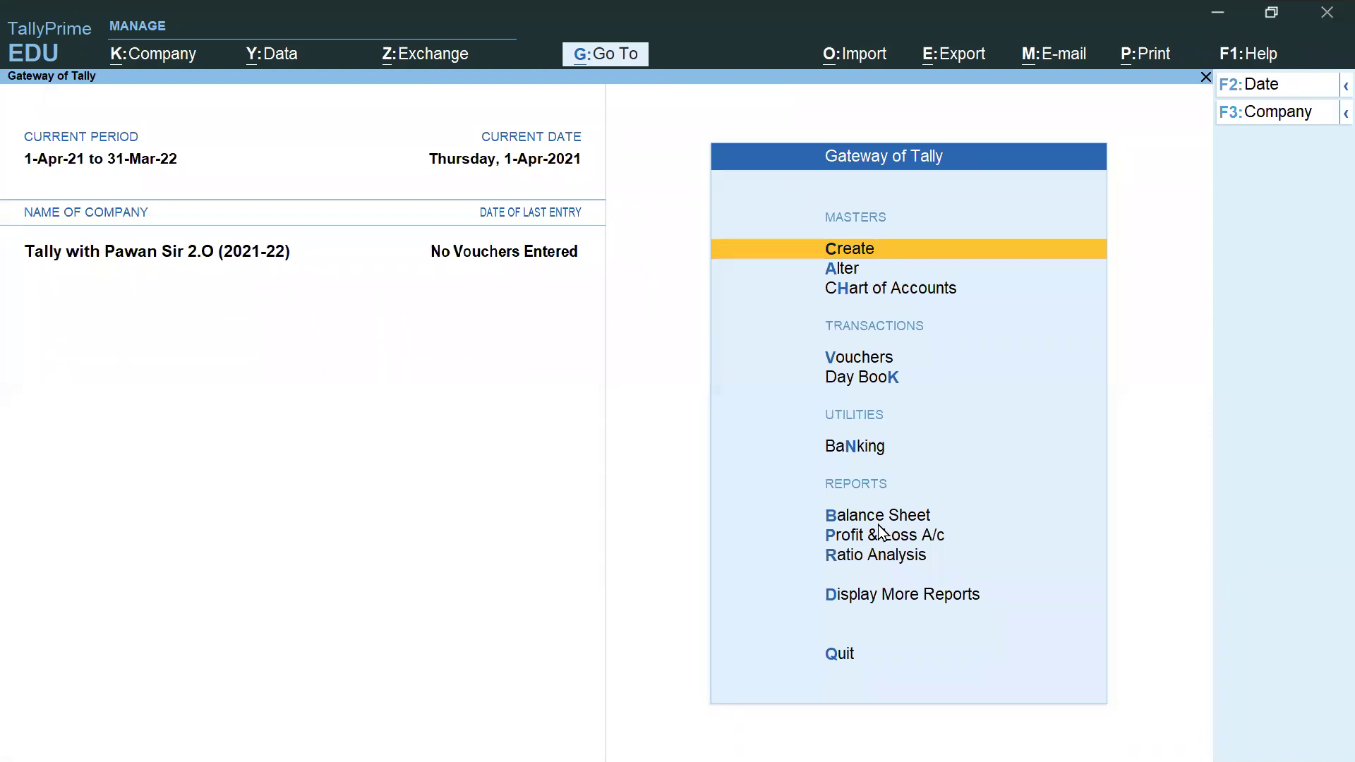
pyautogui.hotkey('ctrl', '2')
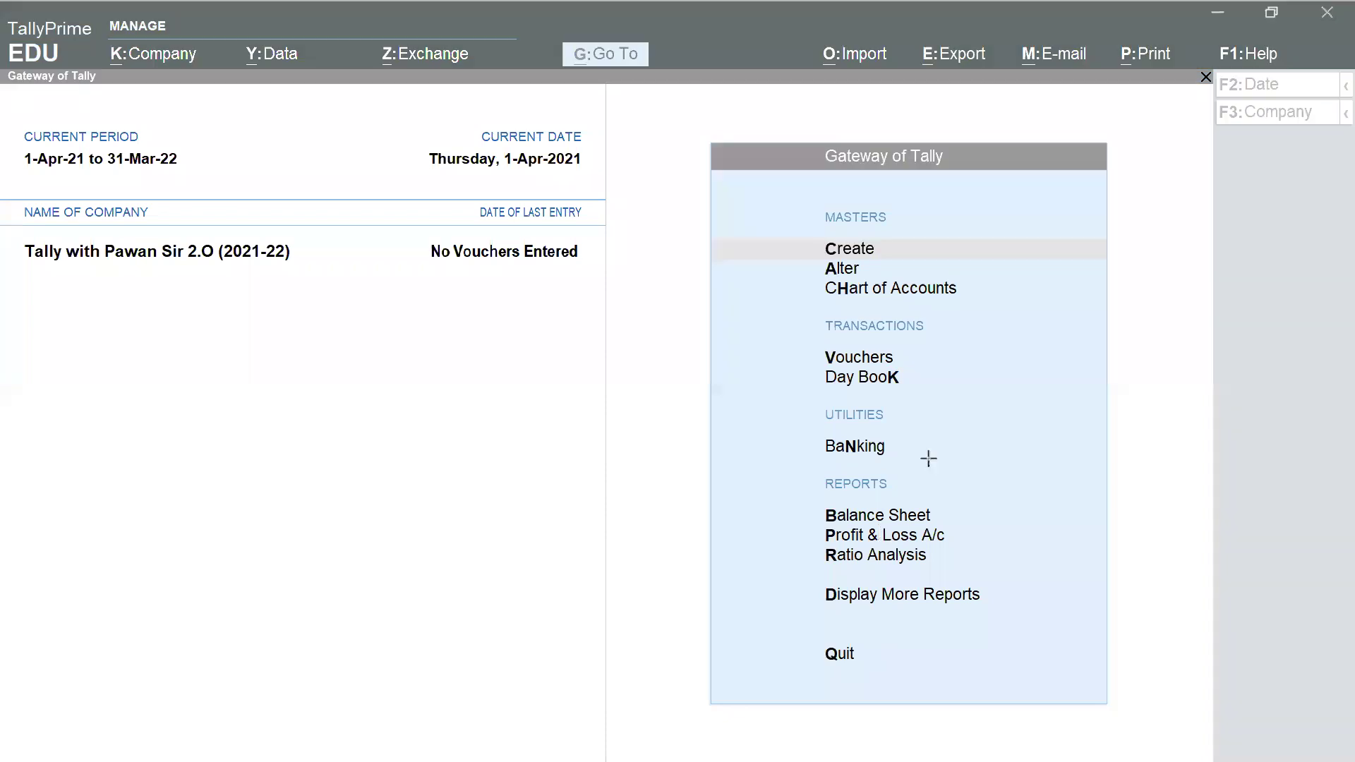
pyautogui.moveTo(1192, 102)
pyautogui.mouseDown()
pyautogui.moveTo(1344, 132)
pyautogui.moveTo(1337, 228)
pyautogui.moveTo(1339, 194)
pyautogui.mouseUp()
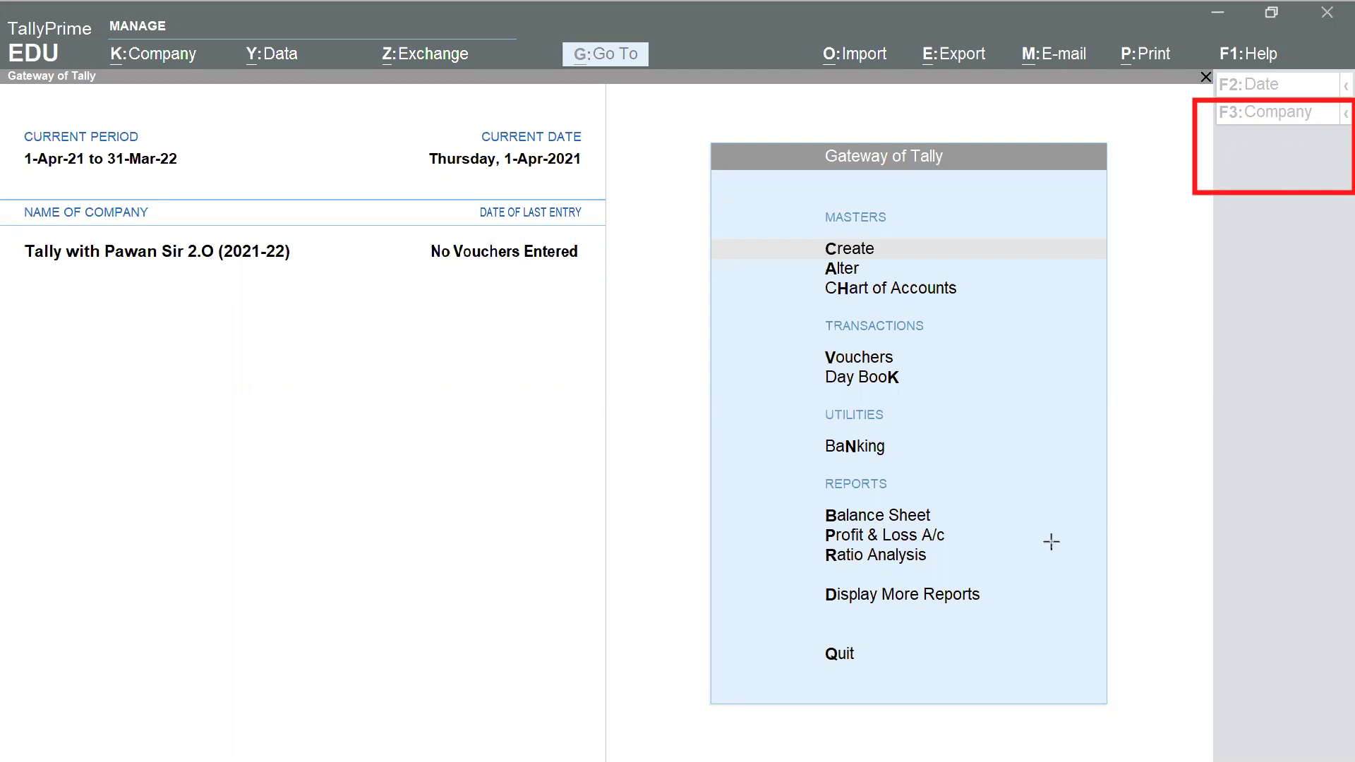
pyautogui.hotkey('ctrl', 'z')
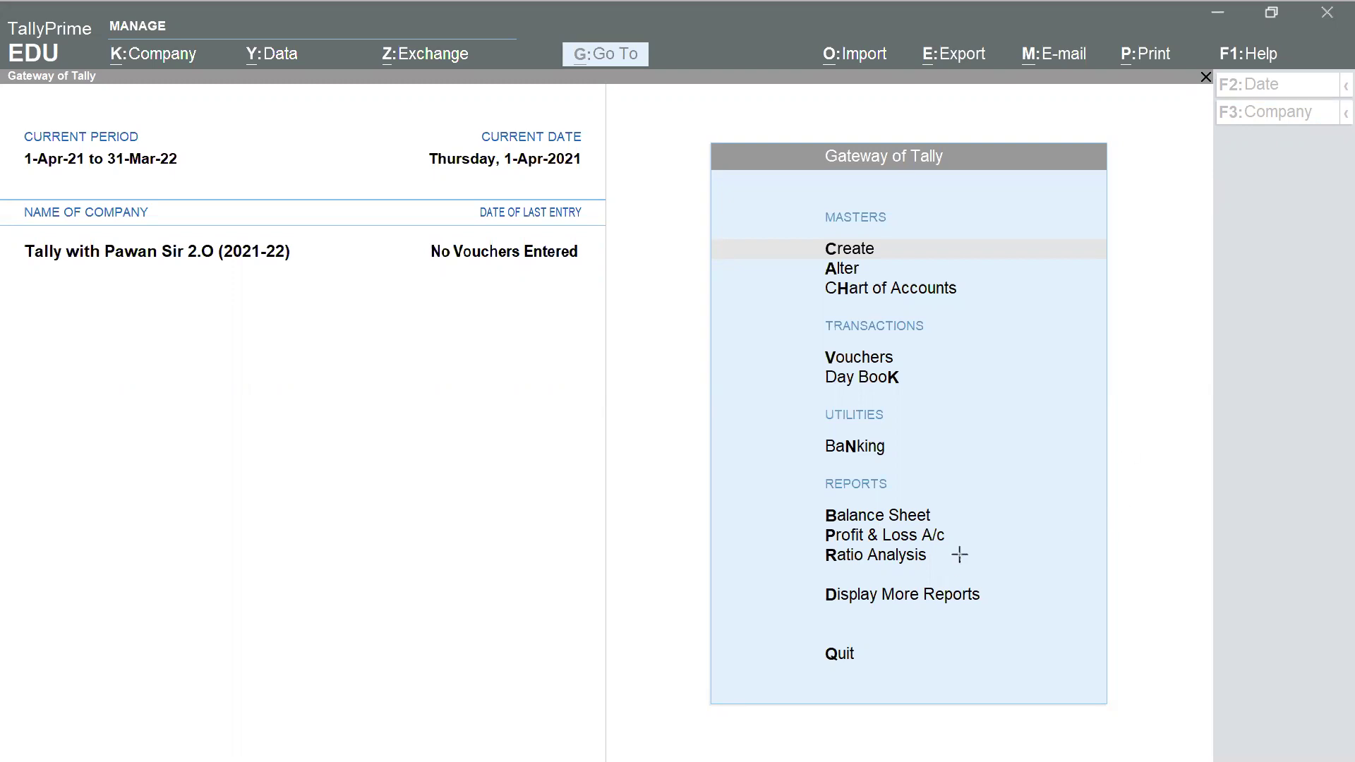
pyautogui.press('Escape')
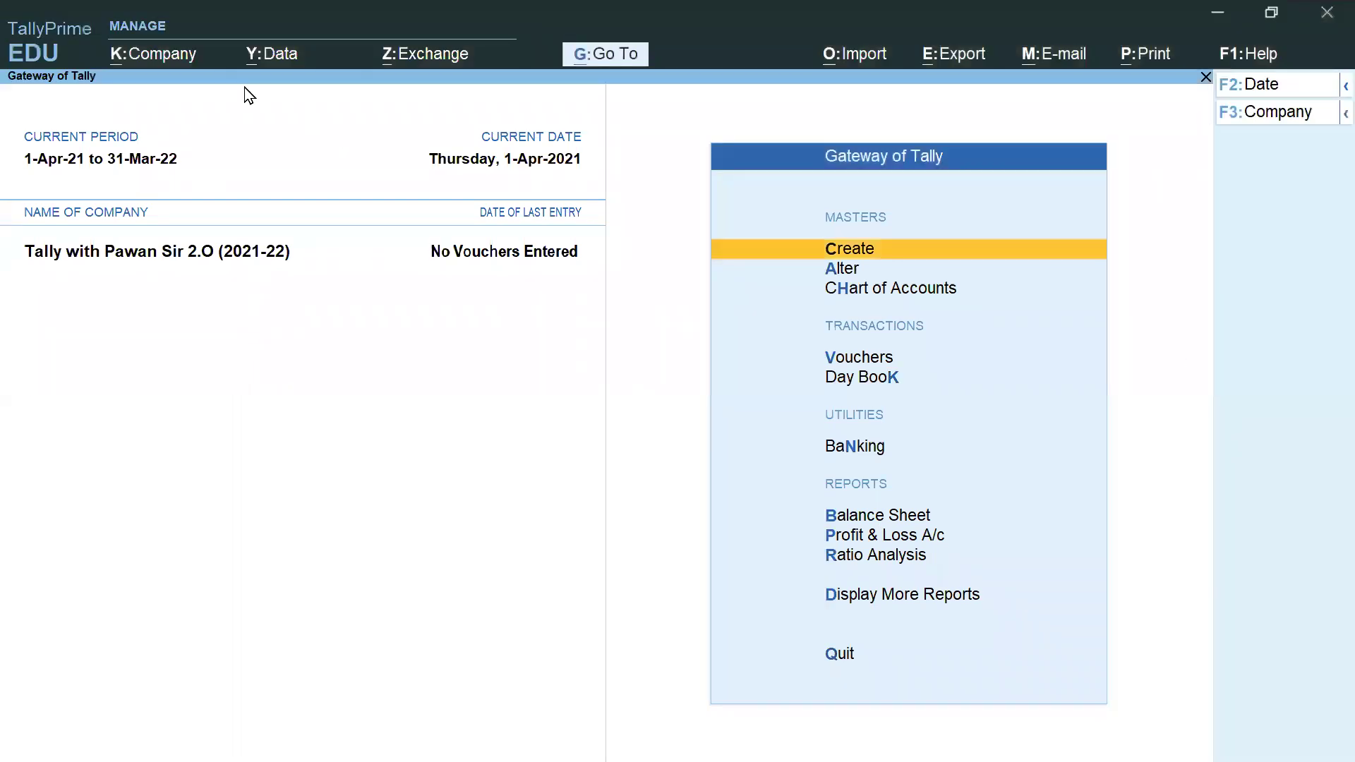
pyautogui.click(167, 57)
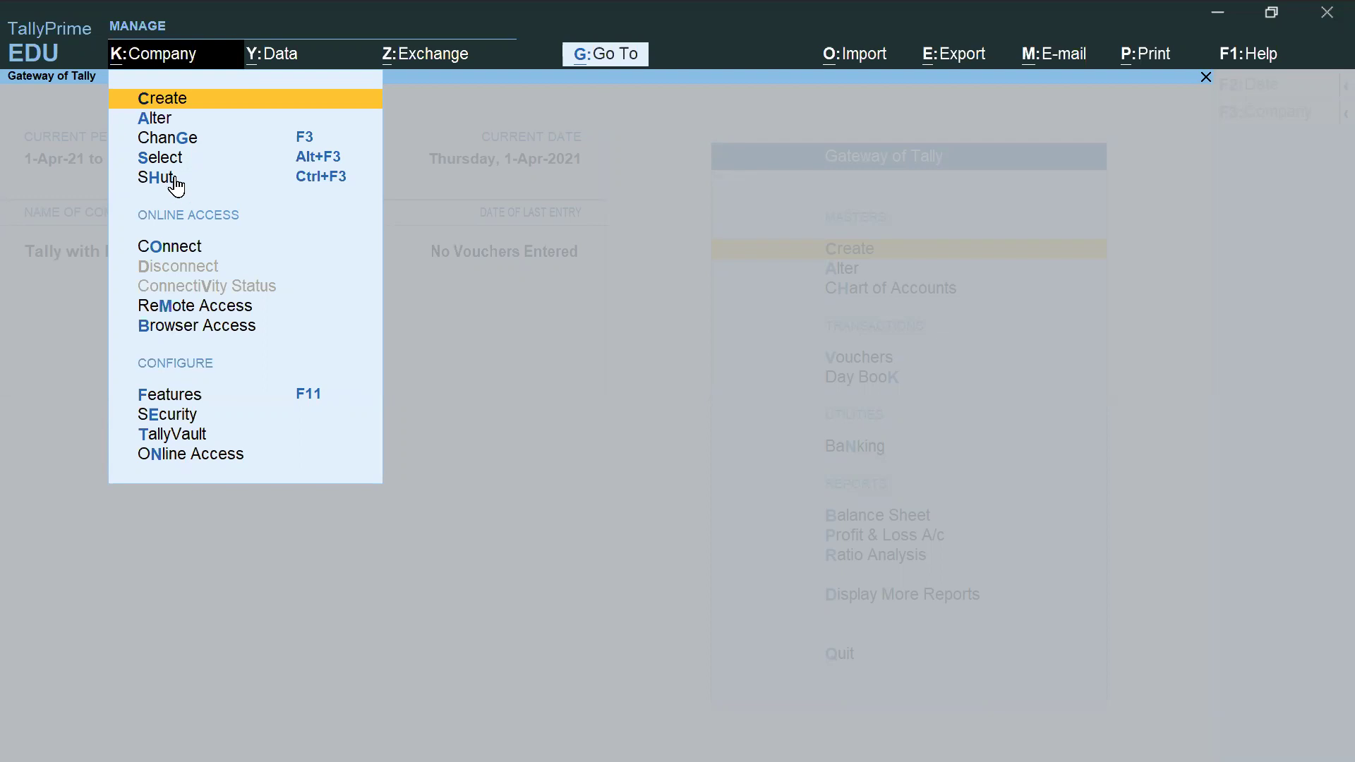
pyautogui.press('Escape')
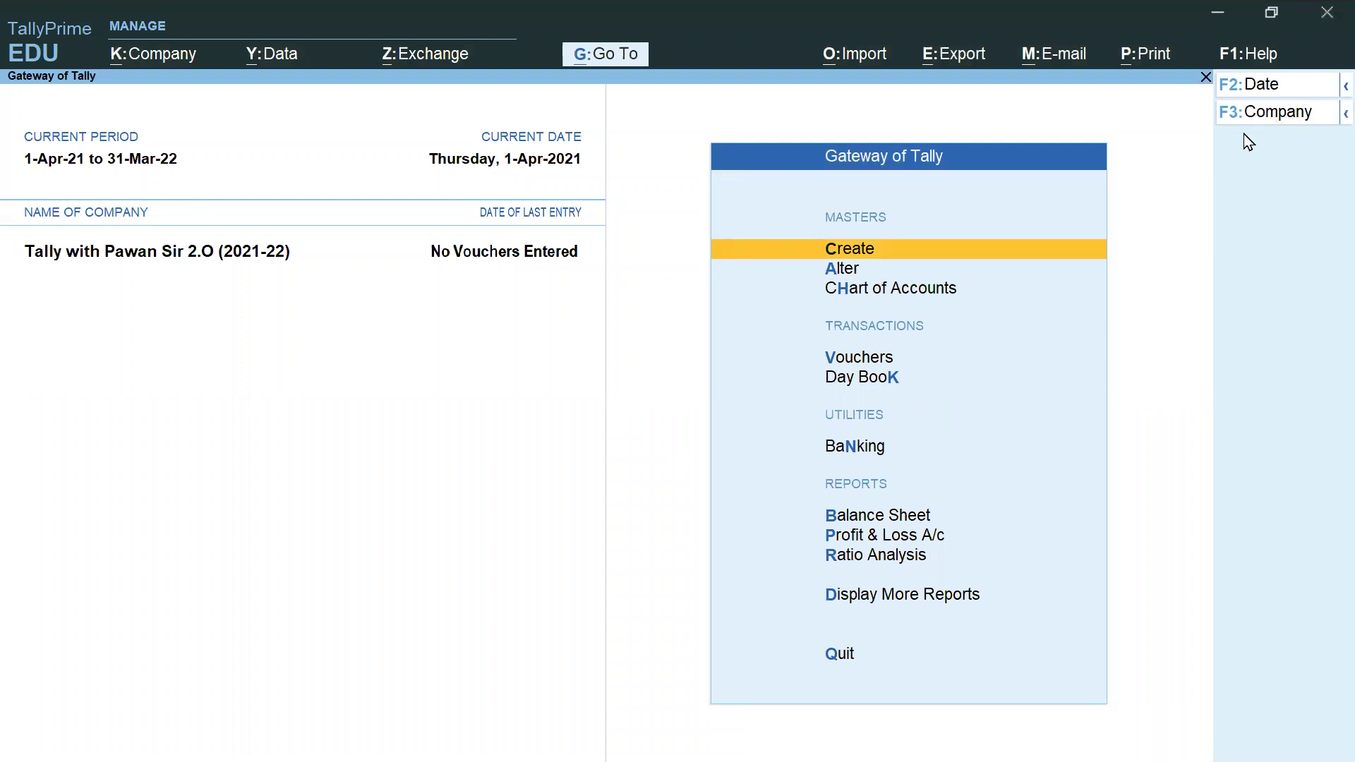
# Step: Load Unique Computer Centre from the data folder alongside the company that is already open
pyautogui.click(1331, 124)
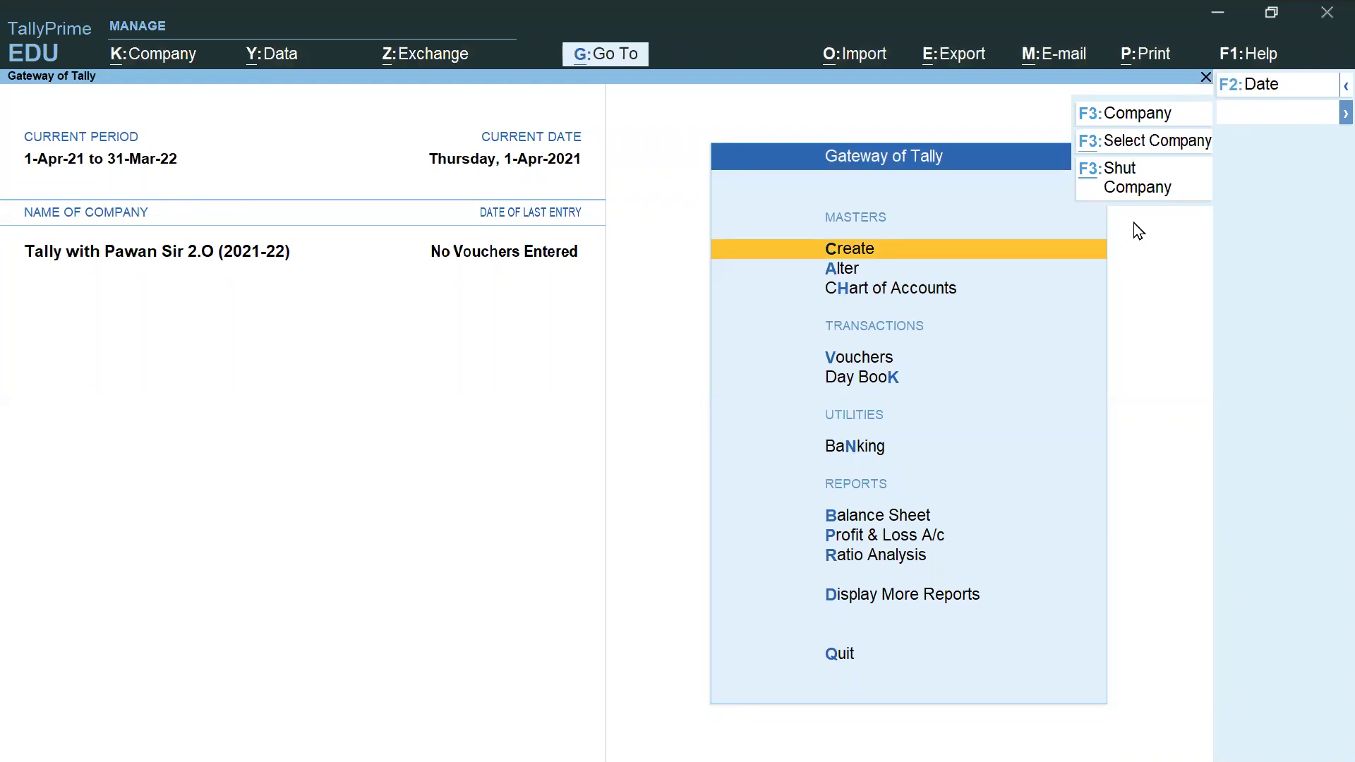
pyautogui.click(1142, 145)
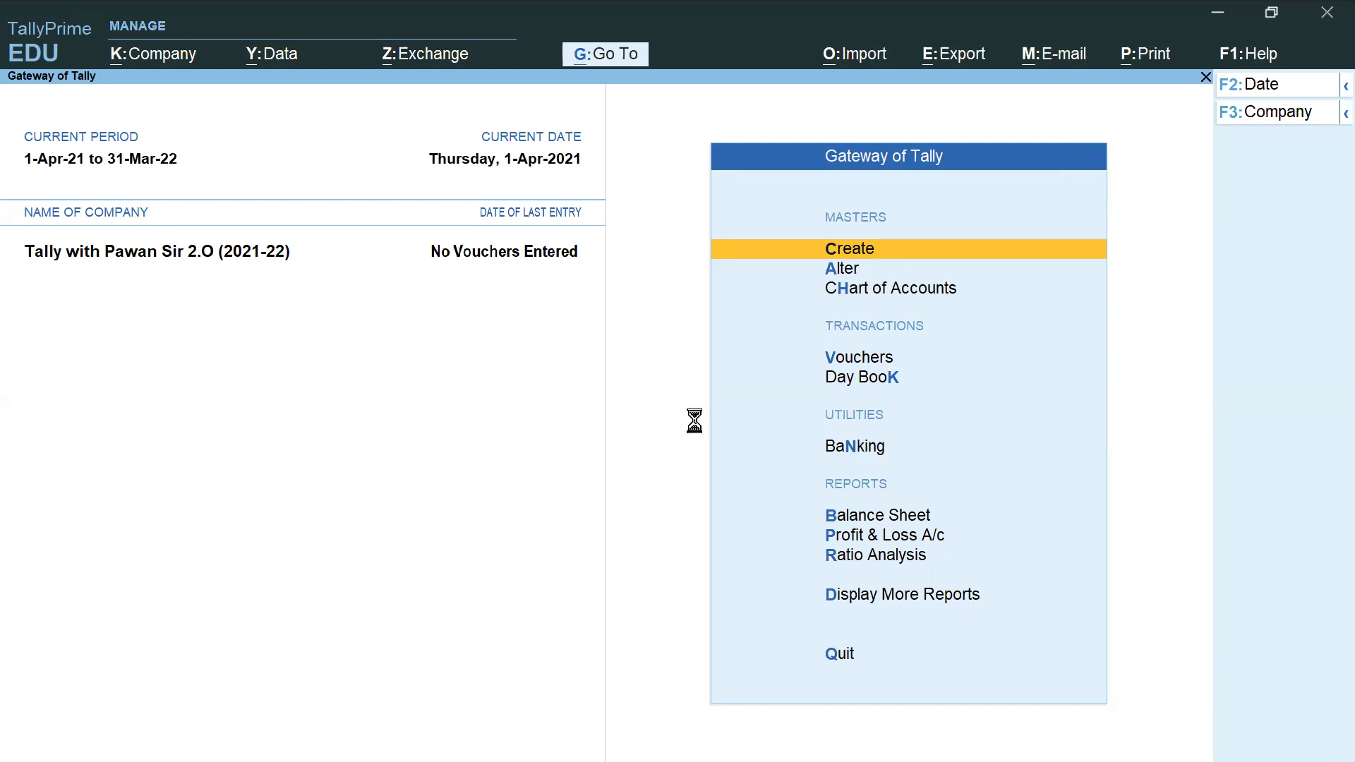
pyautogui.press('Down')
pyautogui.press('Down')
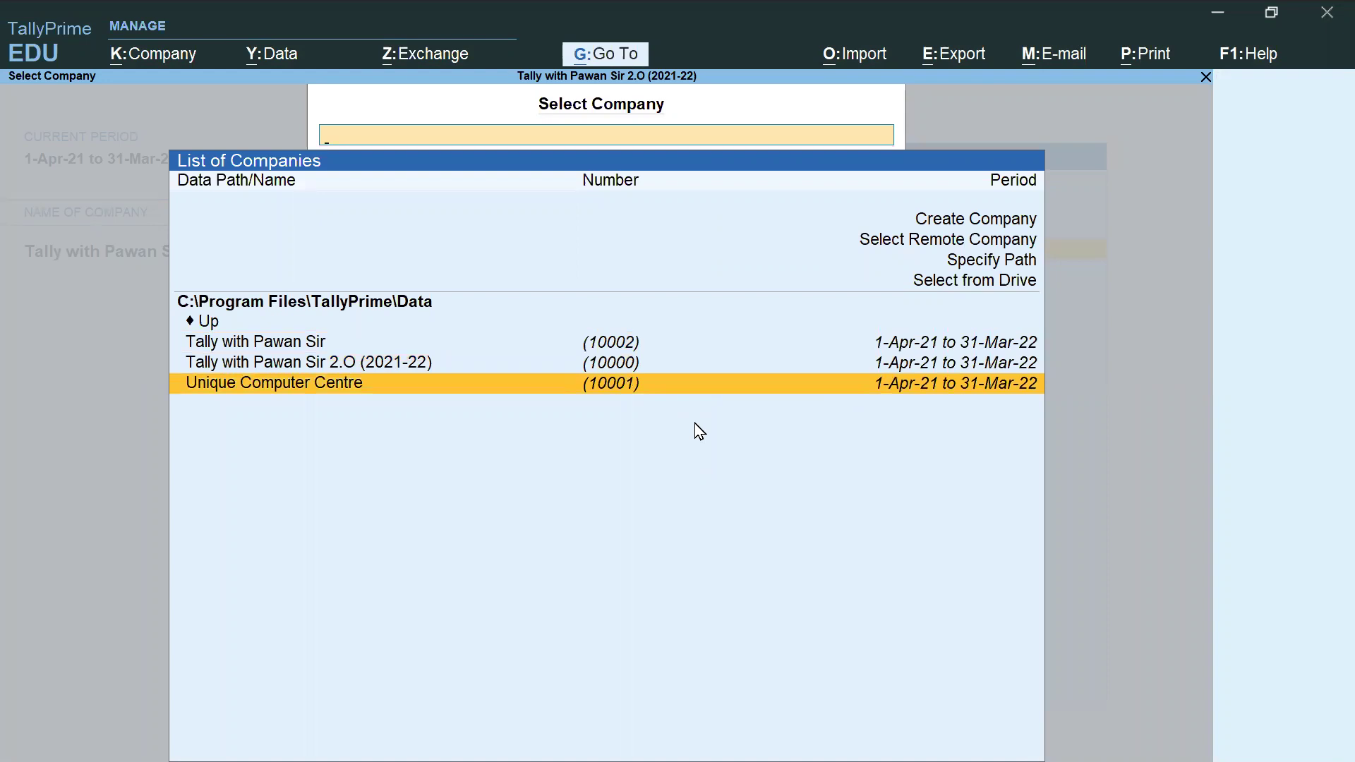
pyautogui.press('Return')
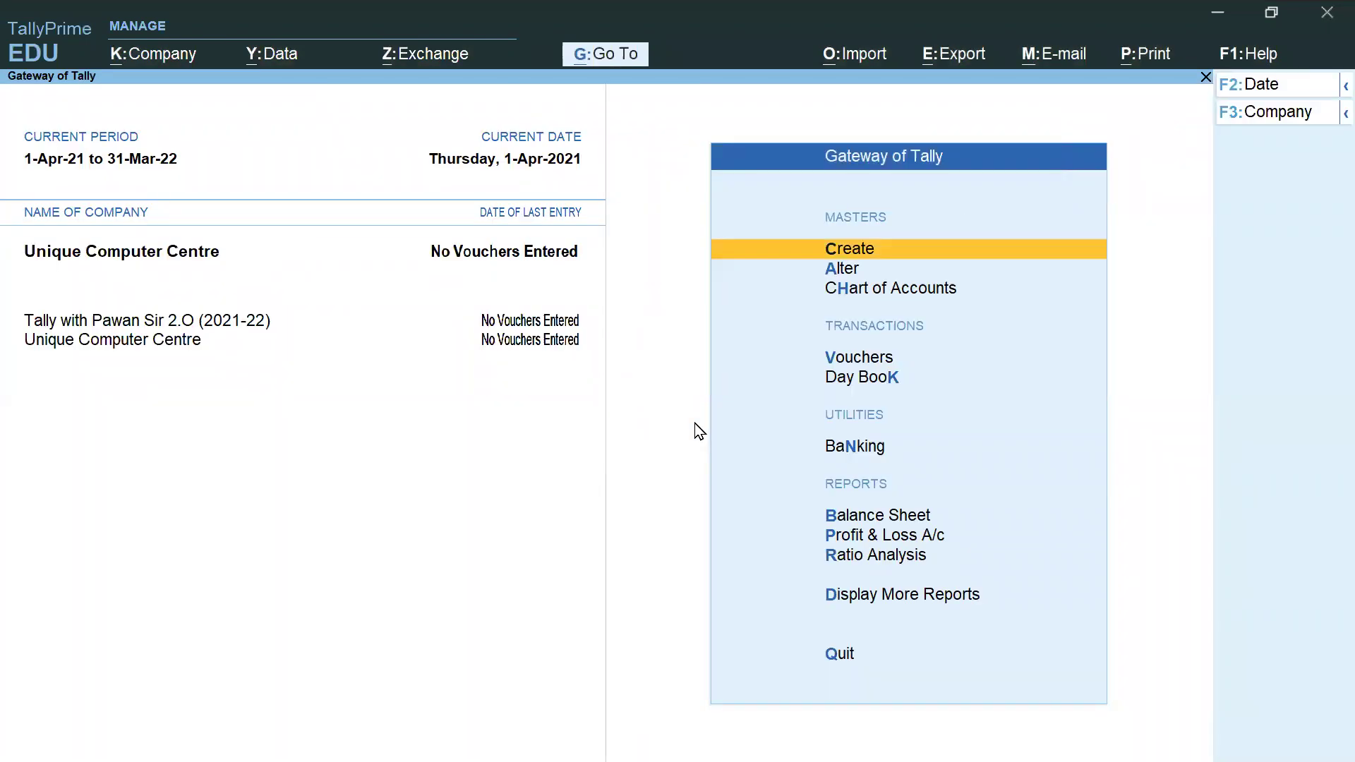
# Step: Load Tally with Pawan Sir as the third open company from the list of companies
pyautogui.click(1330, 120)
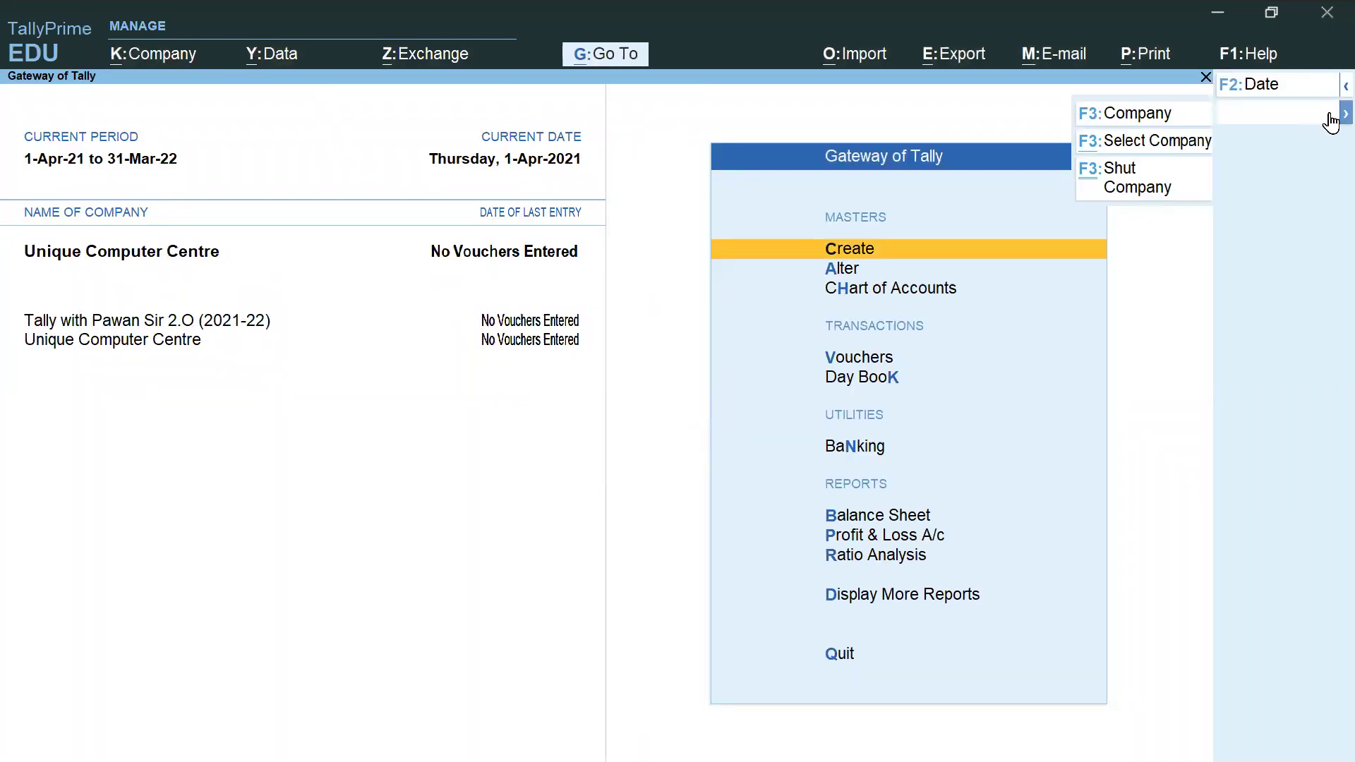
pyautogui.click(1139, 148)
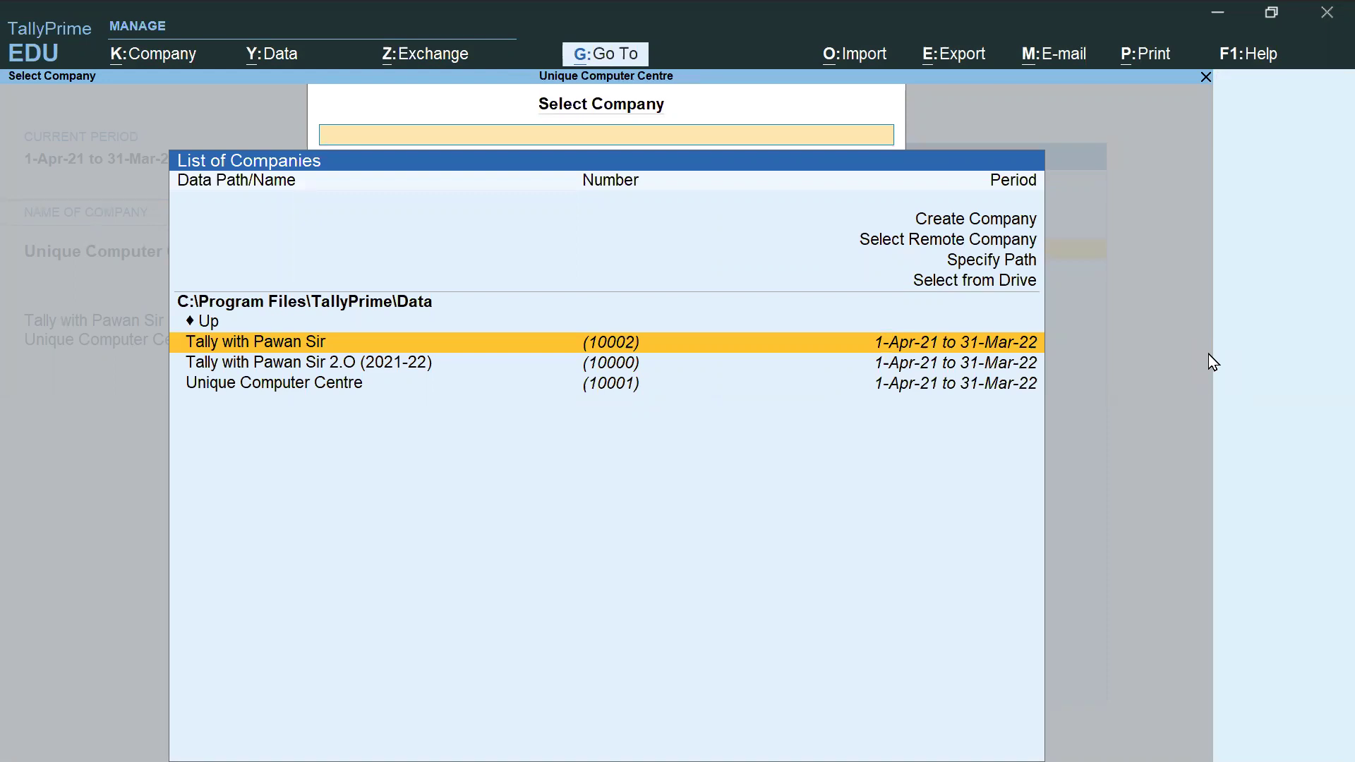
pyautogui.press('Return')
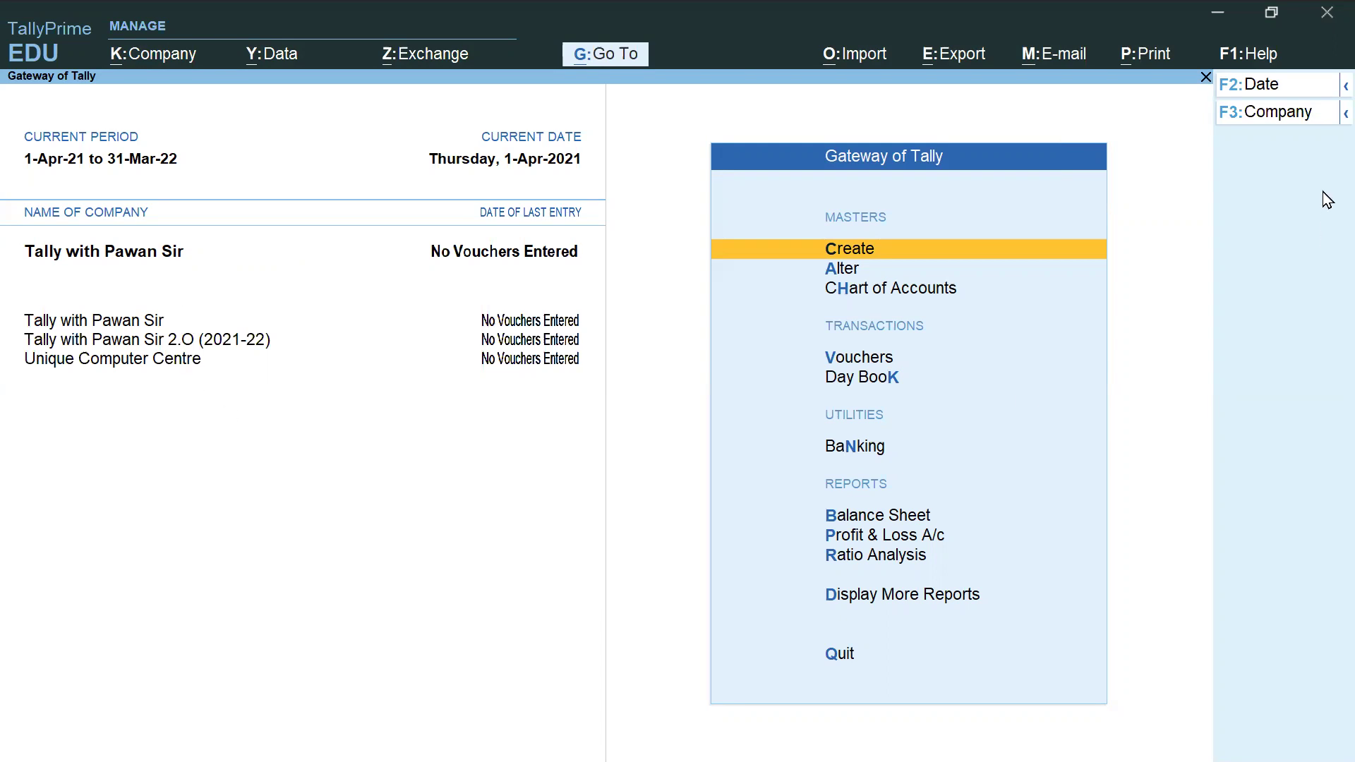
# Step: Change the current company to Tally with Pawan Sir 2.O (2021-22)
pyautogui.click(1268, 114)
pyautogui.press('Down')
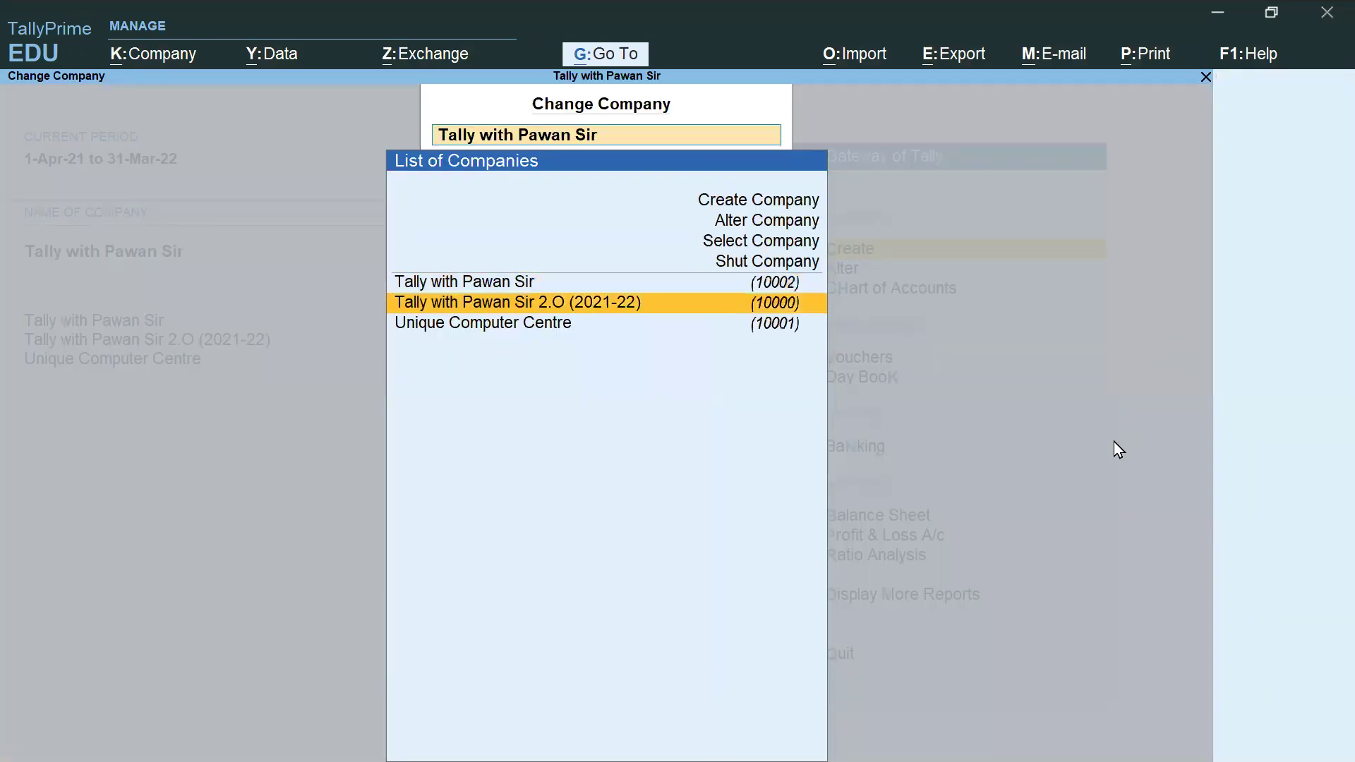
pyautogui.press('Return')
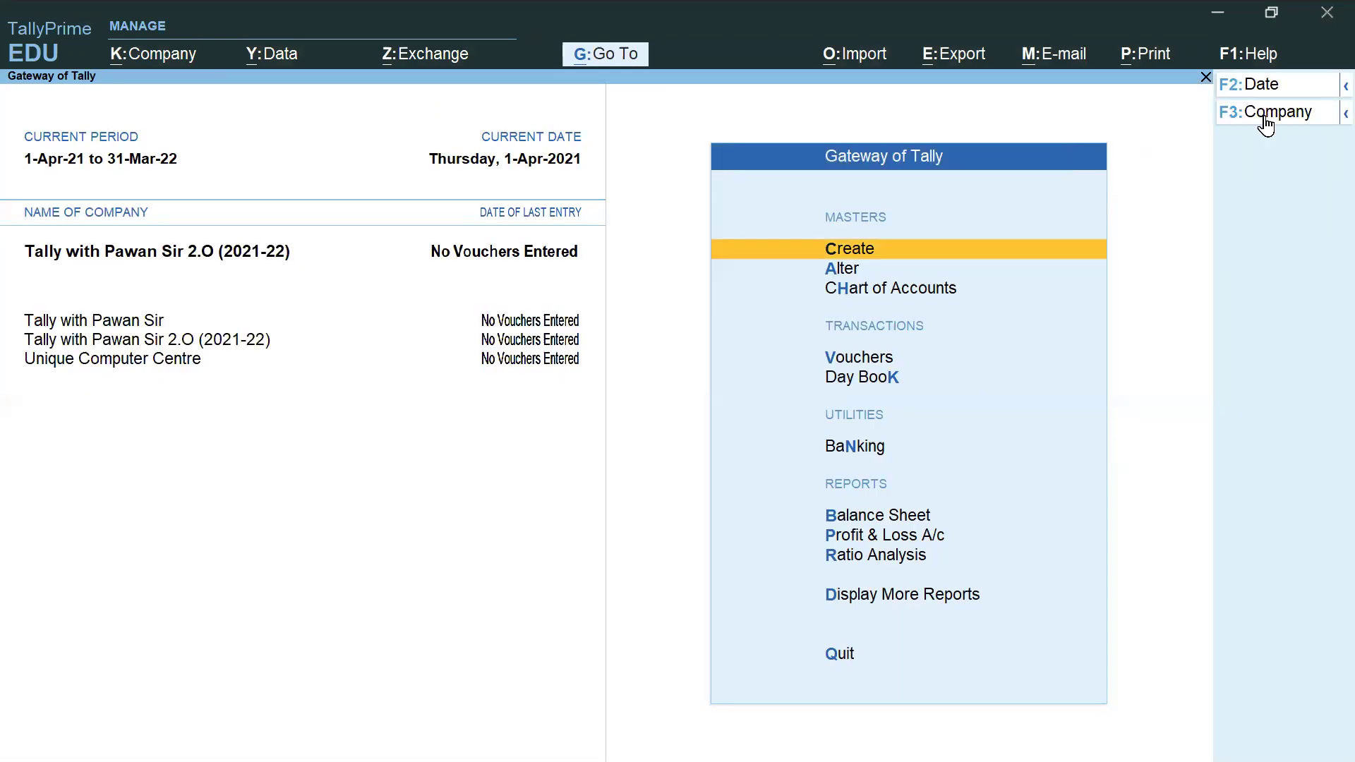
# Step: Change the current company to Unique Computer Centre
pyautogui.press('F3')
pyautogui.press('Down')
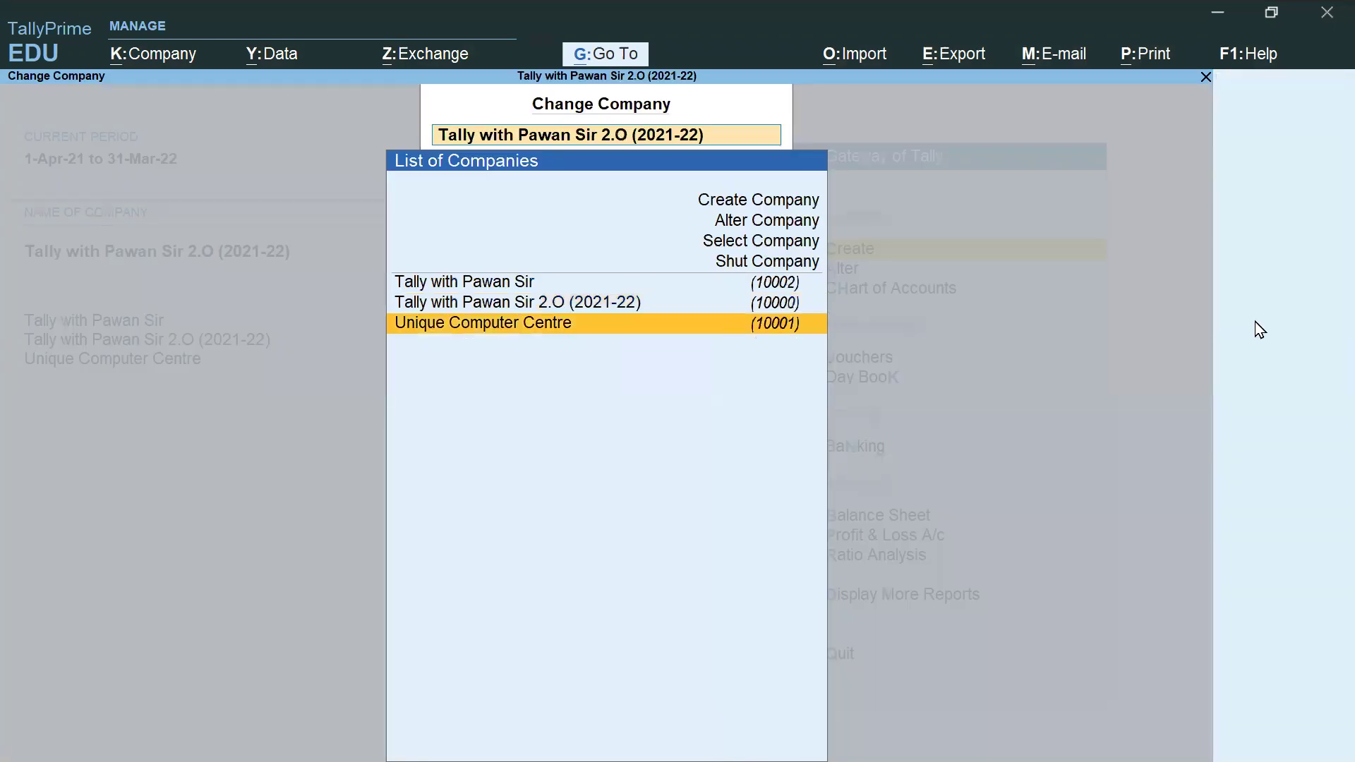
pyautogui.press('Return')
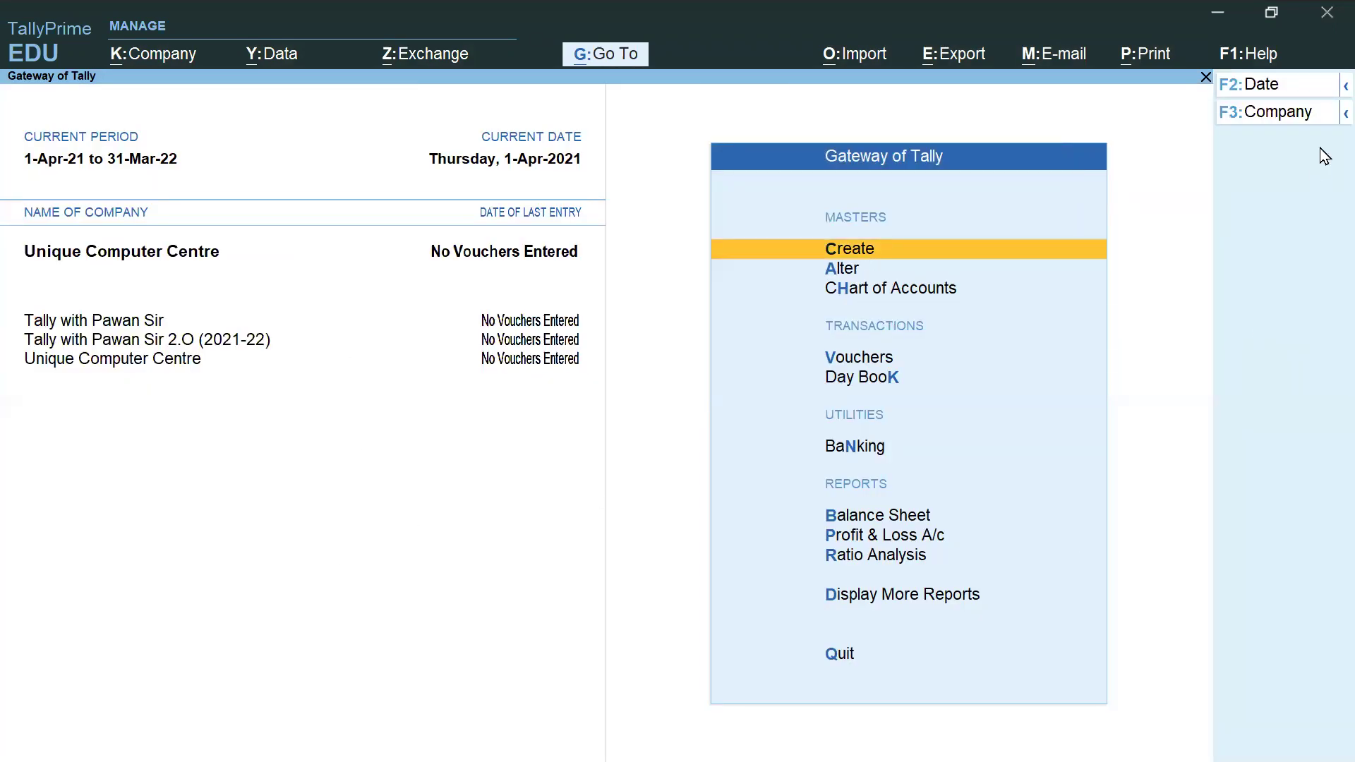
# Step: Shut the current company, Unique Computer Centre, keeping the other two loaded
pyautogui.moveTo(1331, 117)
pyautogui.press('ctrl')
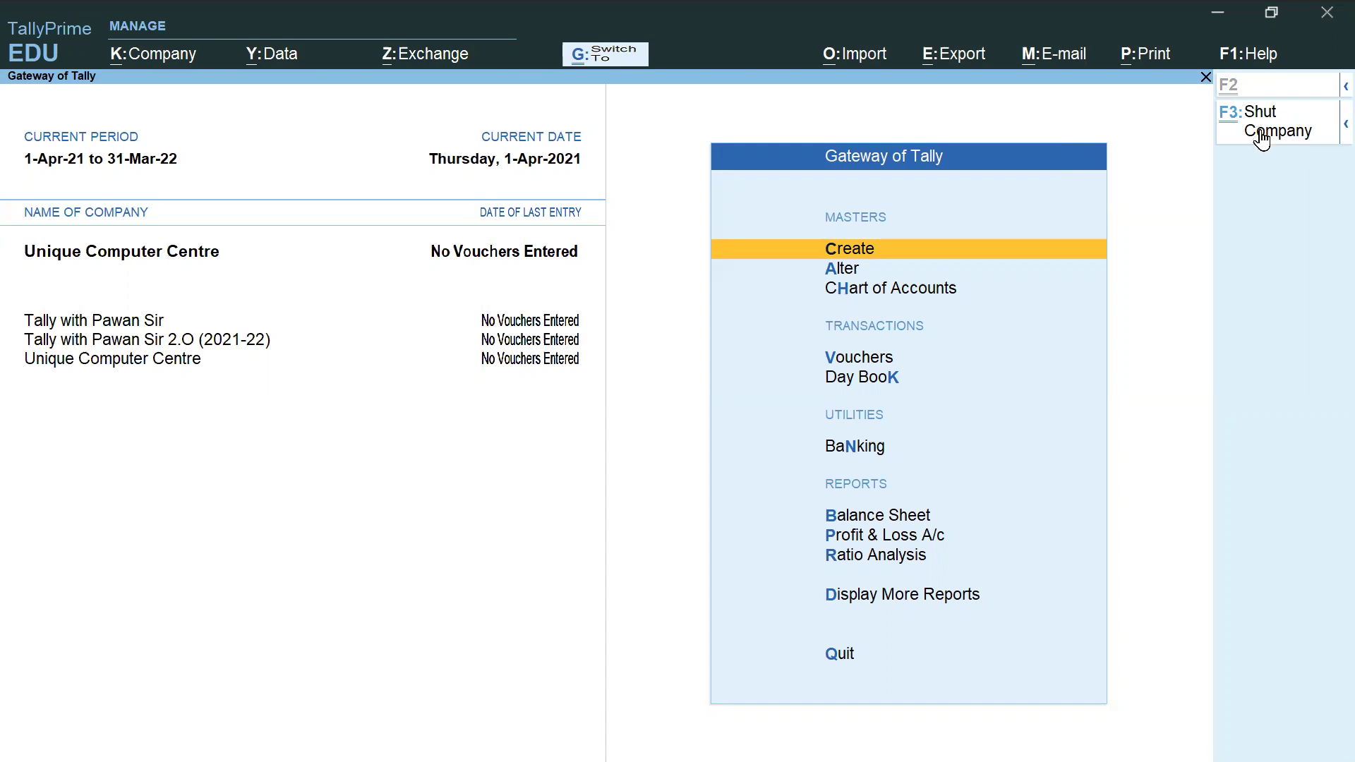
pyautogui.click(1286, 136)
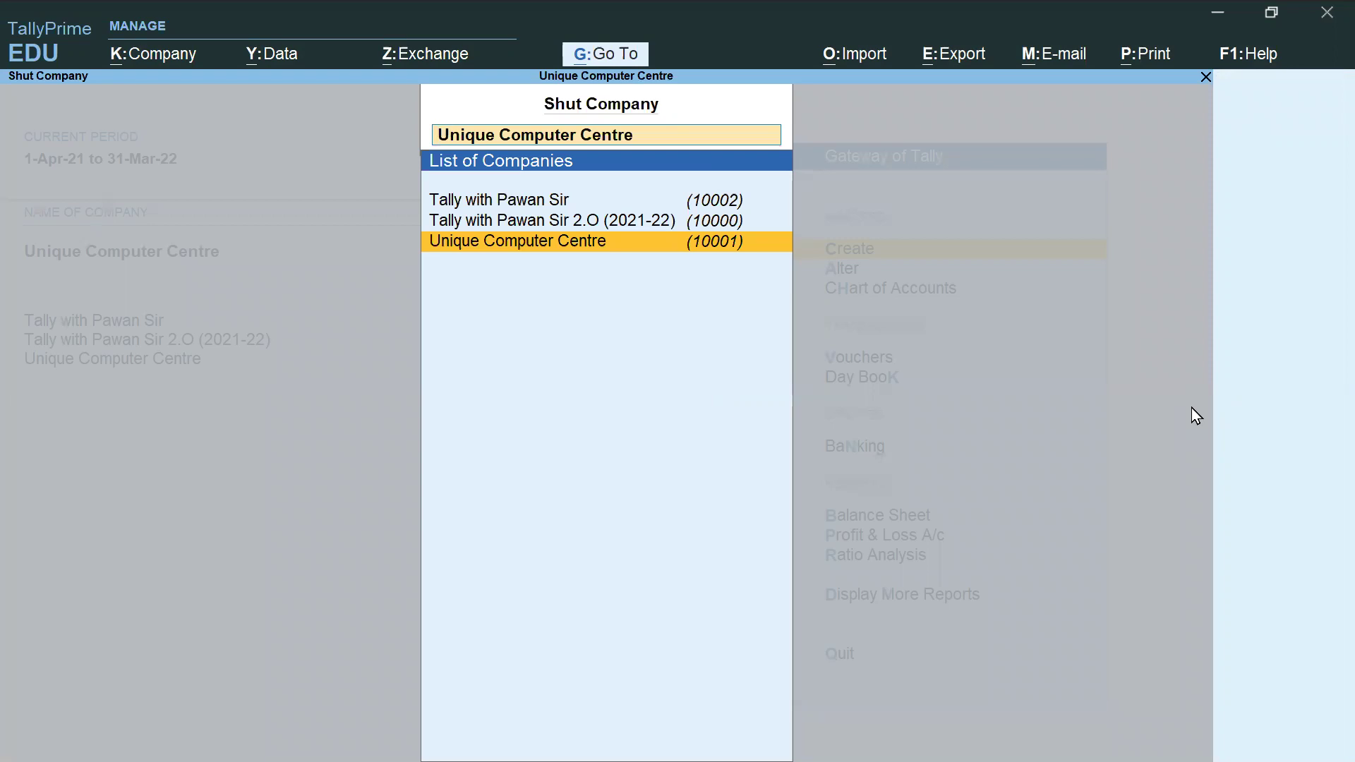
pyautogui.press('Return')
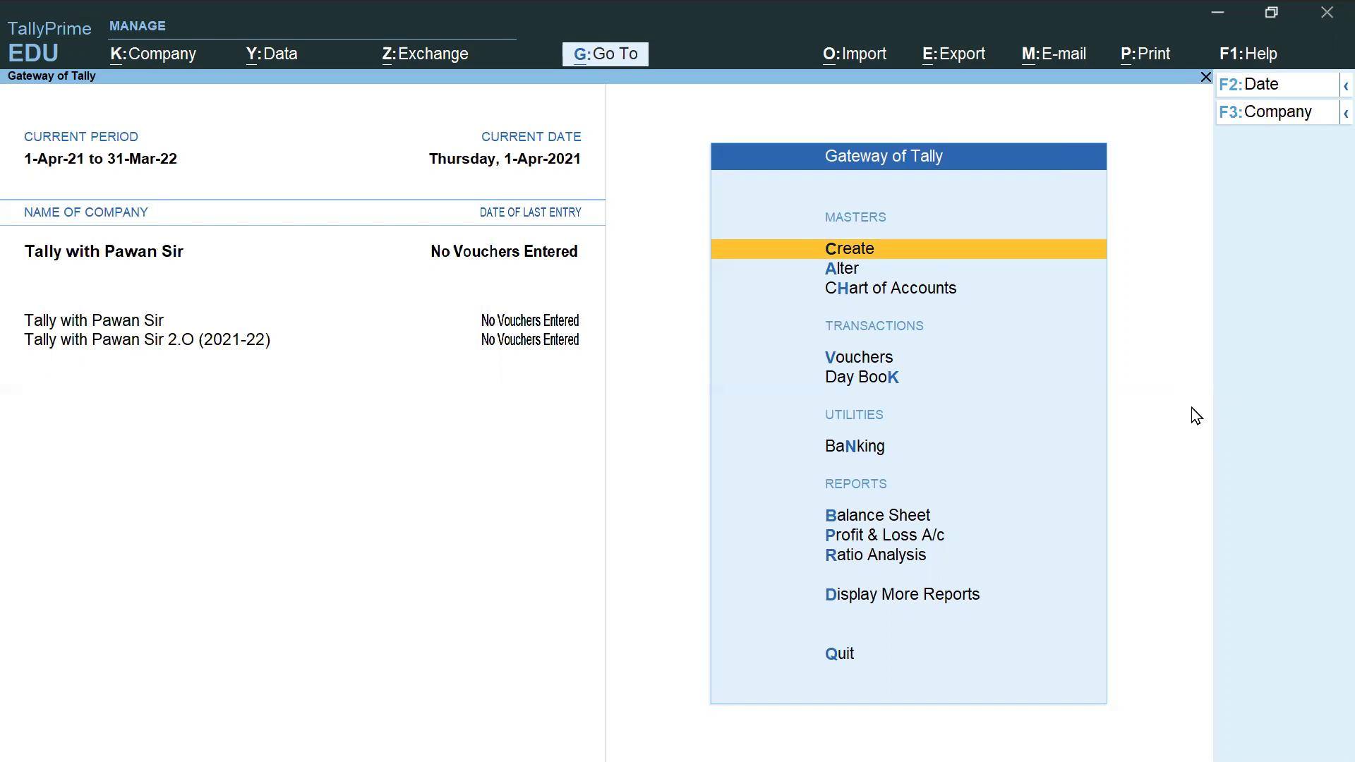
# Step: Shut Tally with Pawan Sir 2.O (2021-22), keeping only Tally with Pawan Sir loaded
pyautogui.keyDown('ctrl'); pyautogui.click(1270, 134); pyautogui.keyUp('ctrl')
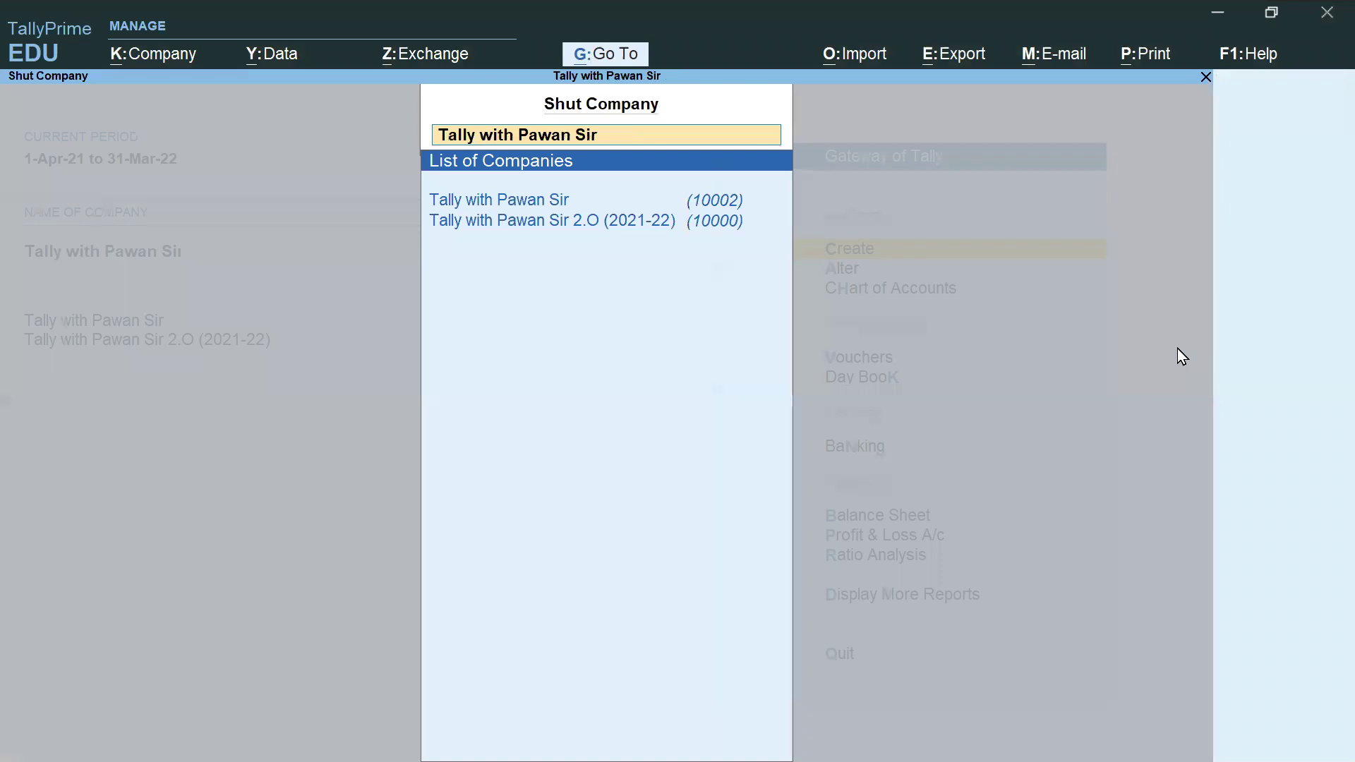
pyautogui.press('Down')
pyautogui.press('Down')
pyautogui.press('Return')
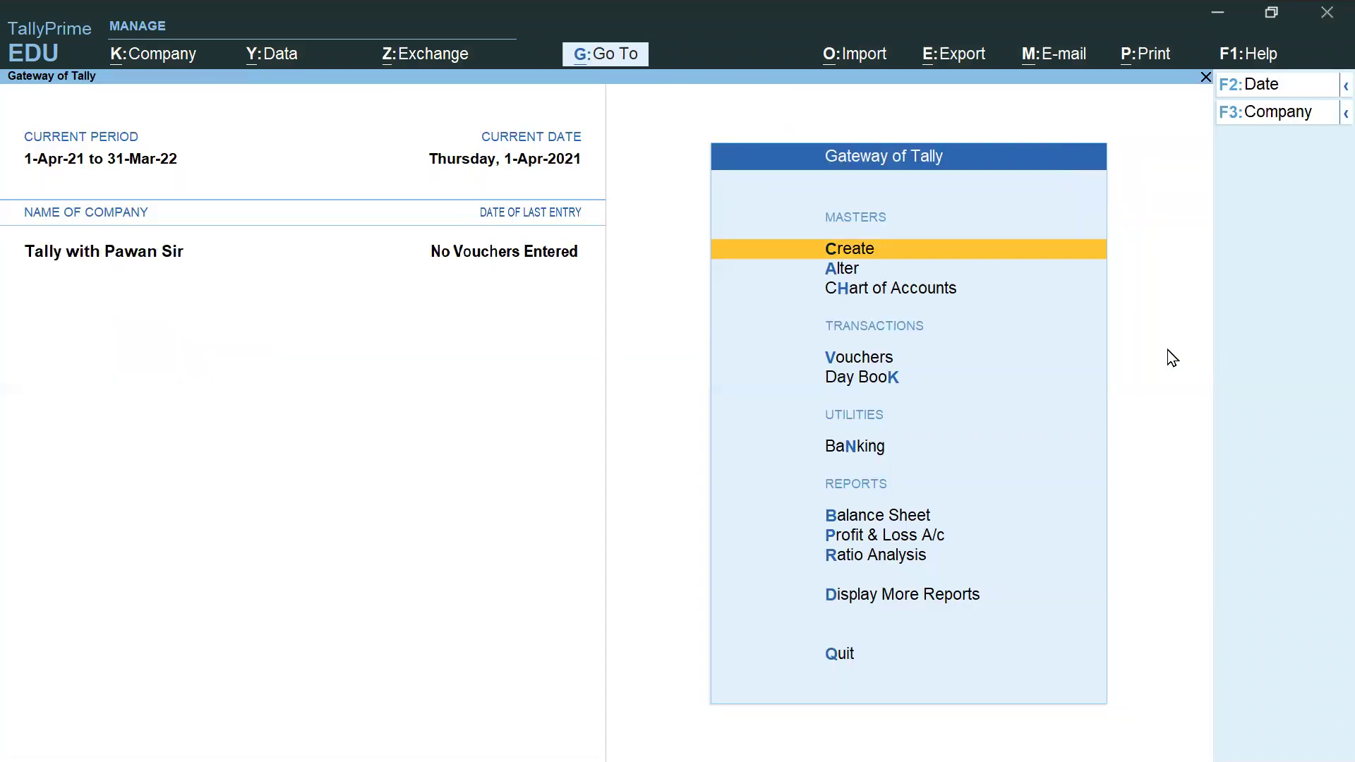
# Step: Shut the remaining company, Tally with Pawan Sir, and bring up the list for selecting a company
pyautogui.keyDown('ctrl'); pyautogui.click(1272, 138); pyautogui.keyUp('ctrl')
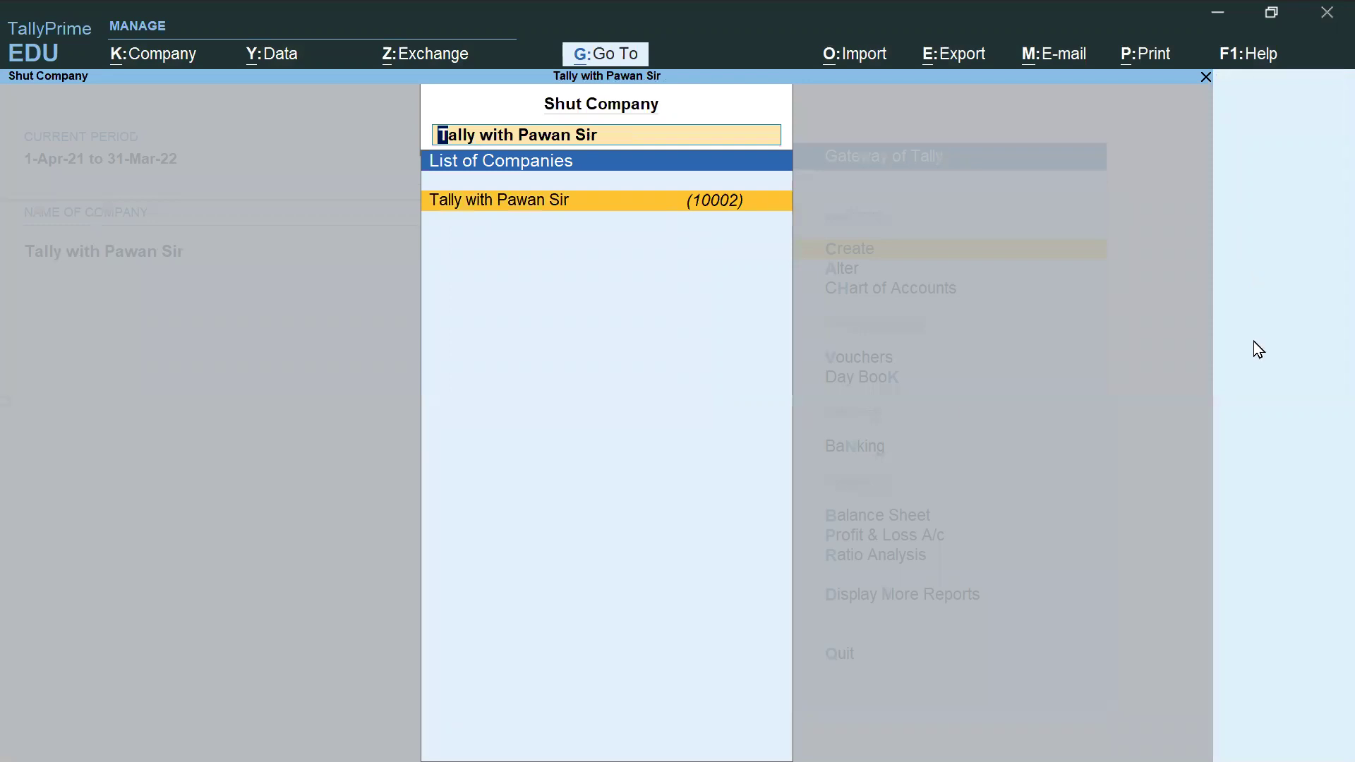
pyautogui.press('F3')
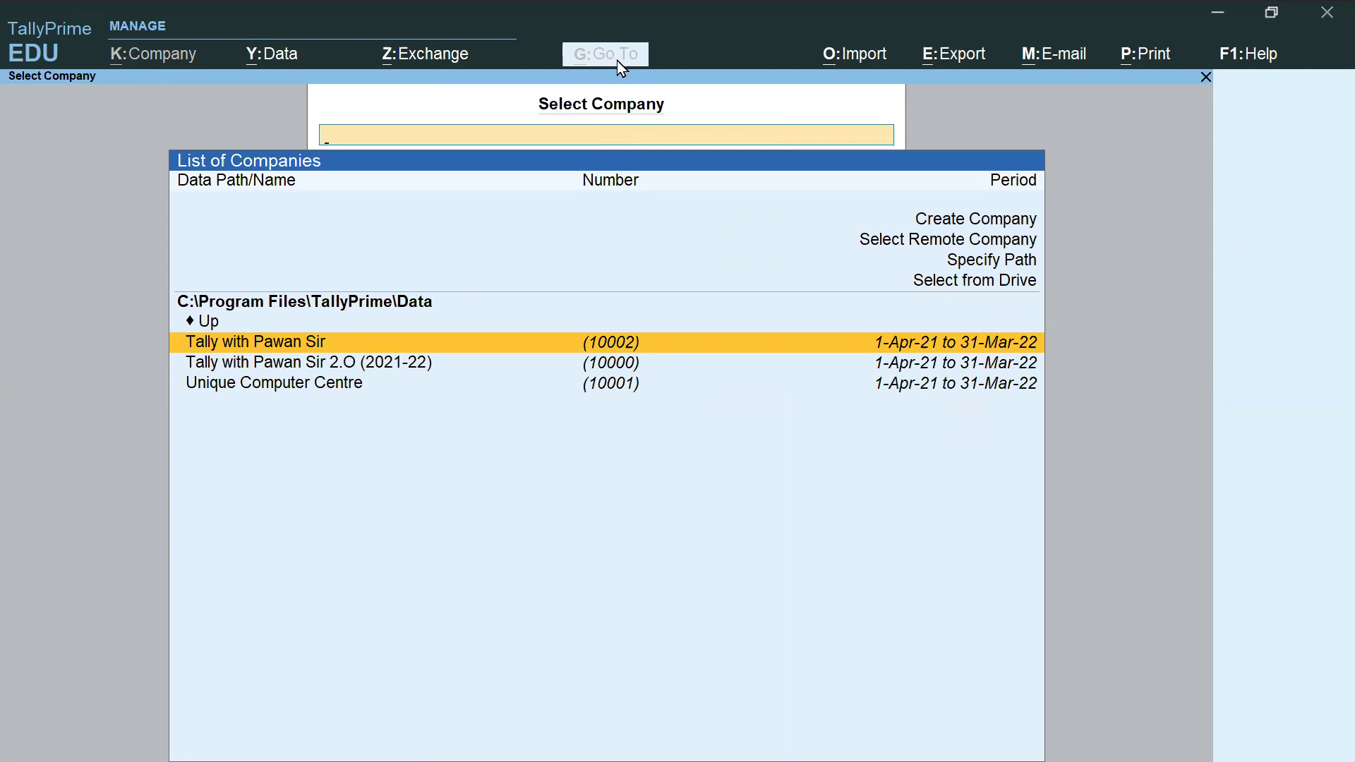
# Step: Add an on-screen text note with the lines "Alt + F3 Select co." and "Cltr + F3 Shut Co."
pyautogui.hotkey('alt', 'Tab')
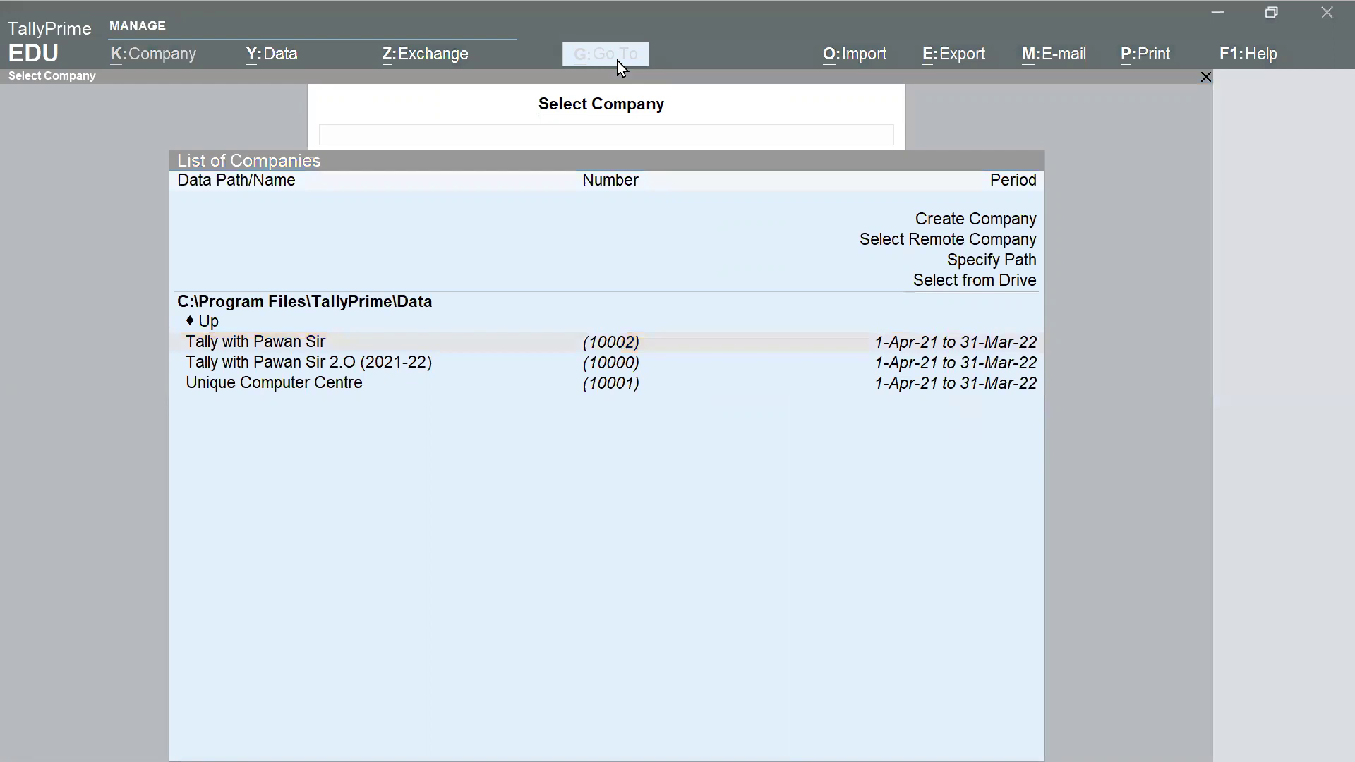
pyautogui.click(396, 636)
pyautogui.write('Alt + Fe')
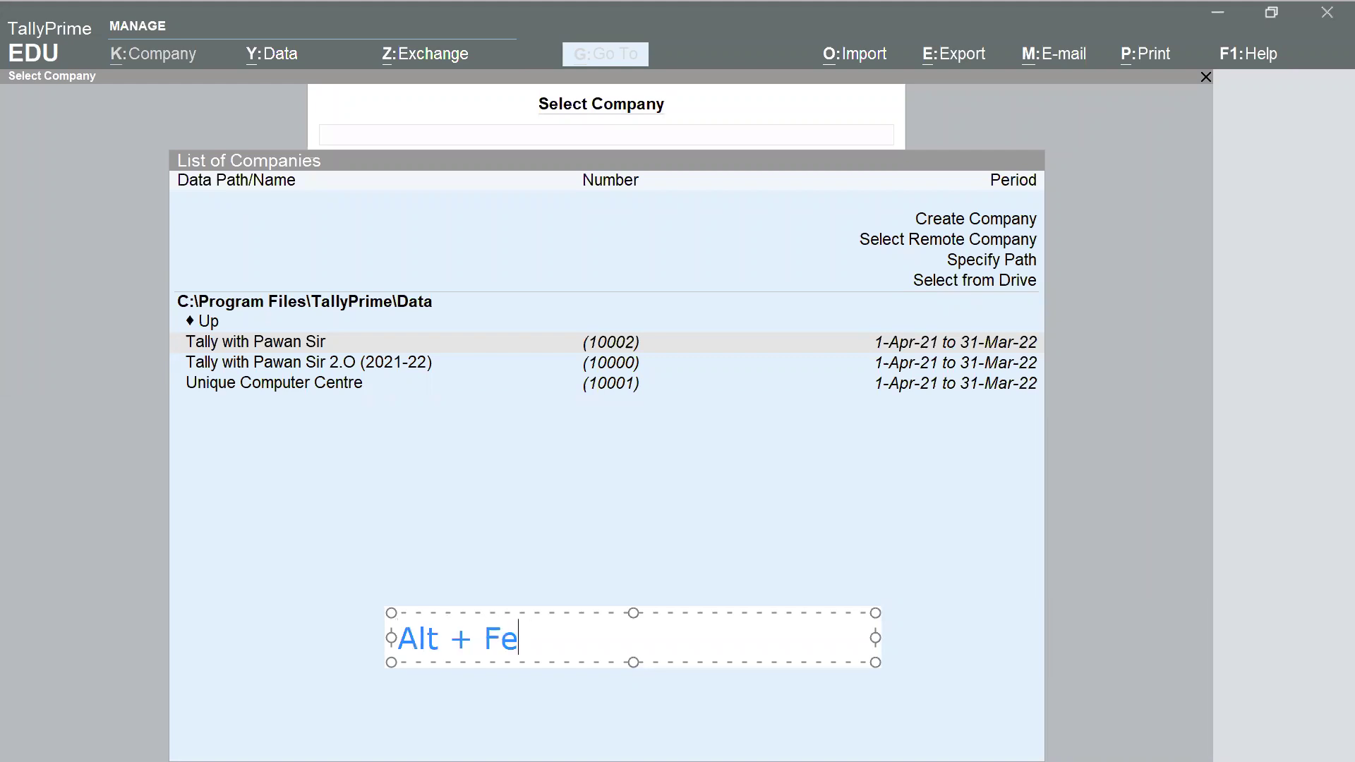
pyautogui.press('BackSpace')
pyautogui.write('3 Select co.')
pyautogui.press('Return')
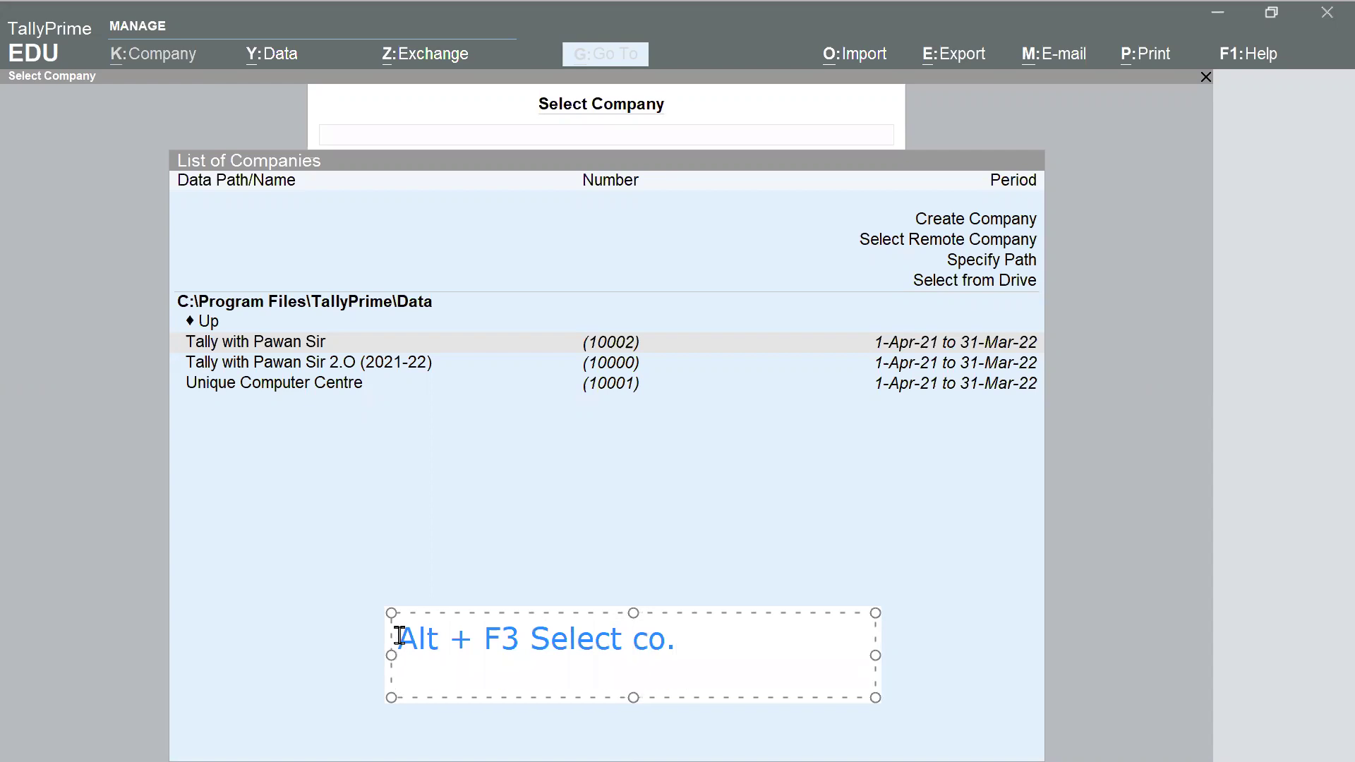
pyautogui.write('A')
pyautogui.press('BackSpace')
pyautogui.write('Cltr + F')
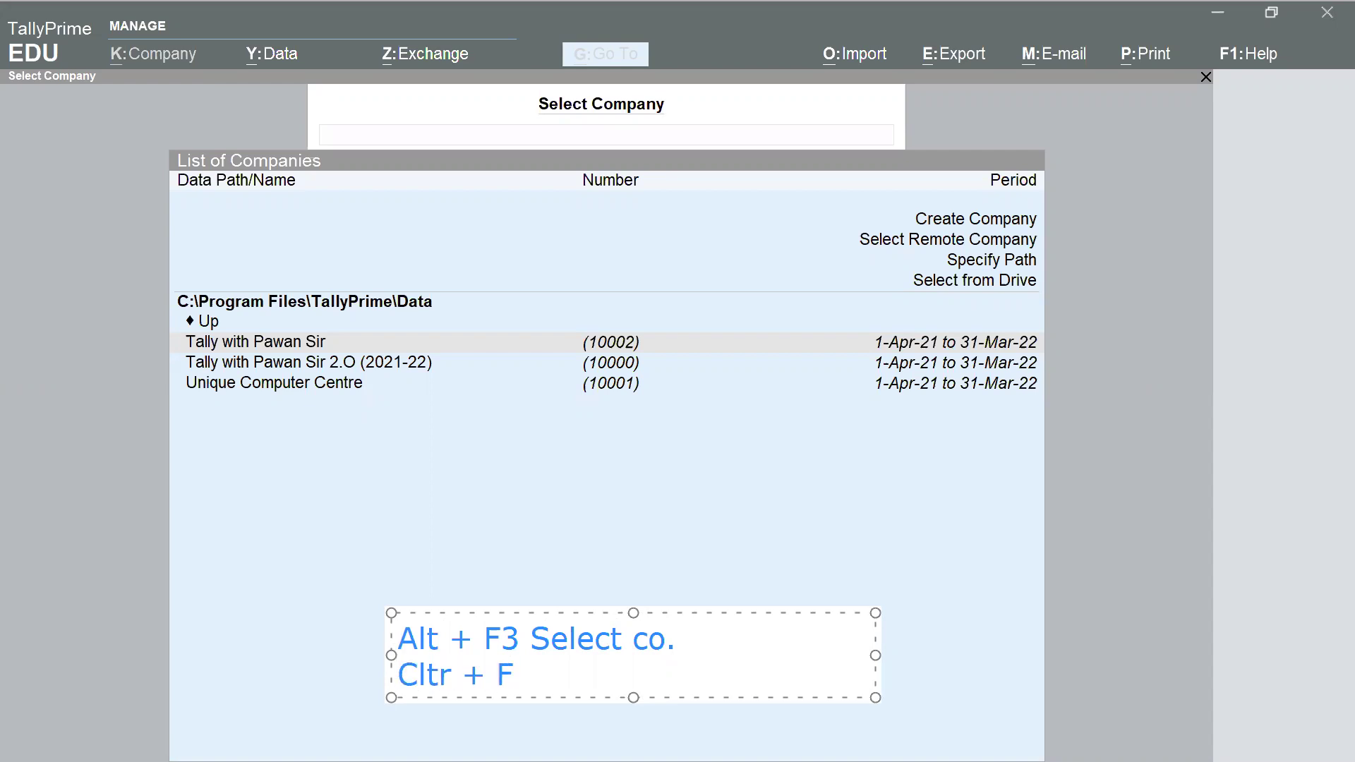
pyautogui.write('3 Shut Co.')
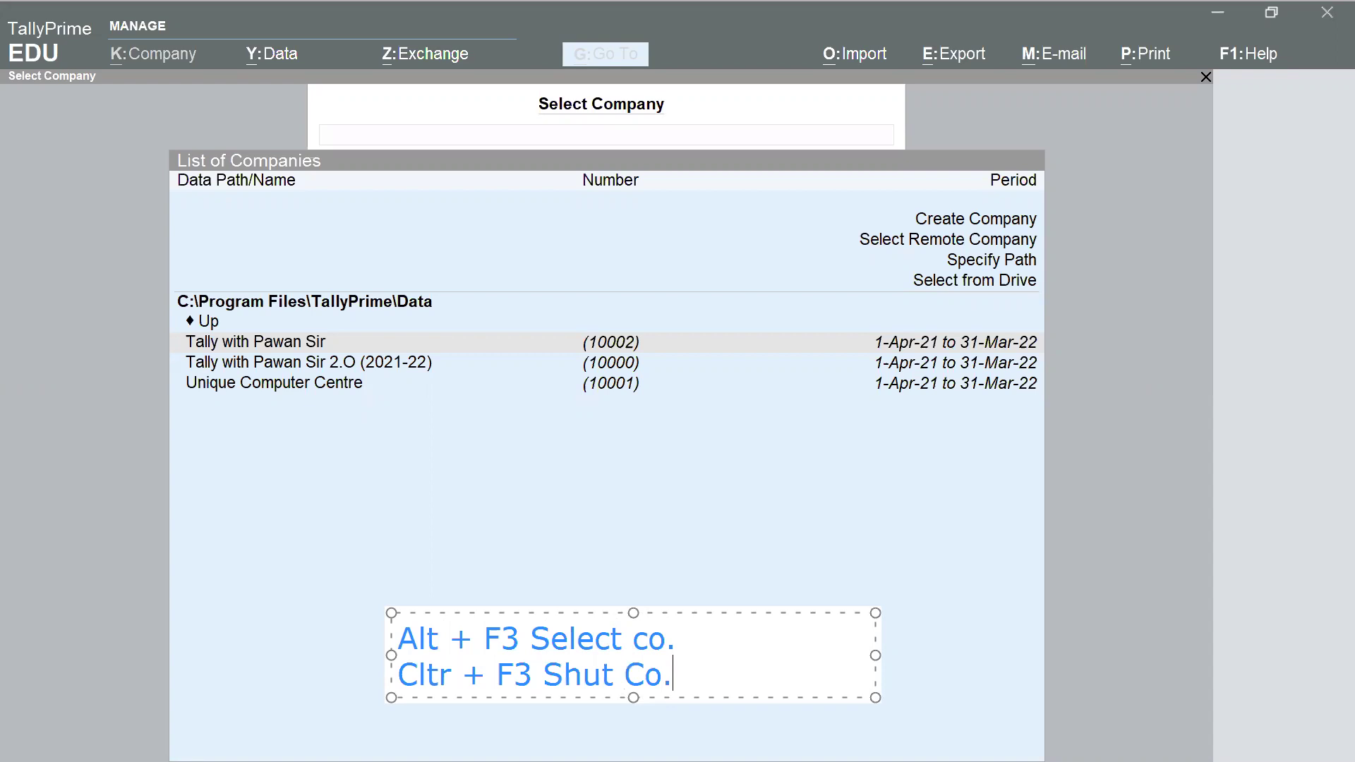
# Step: Add a third line to the note reading "F3 - Company (Change) to change the current co."
pyautogui.press('Return')
pyautogui.write('F3 - Compan')
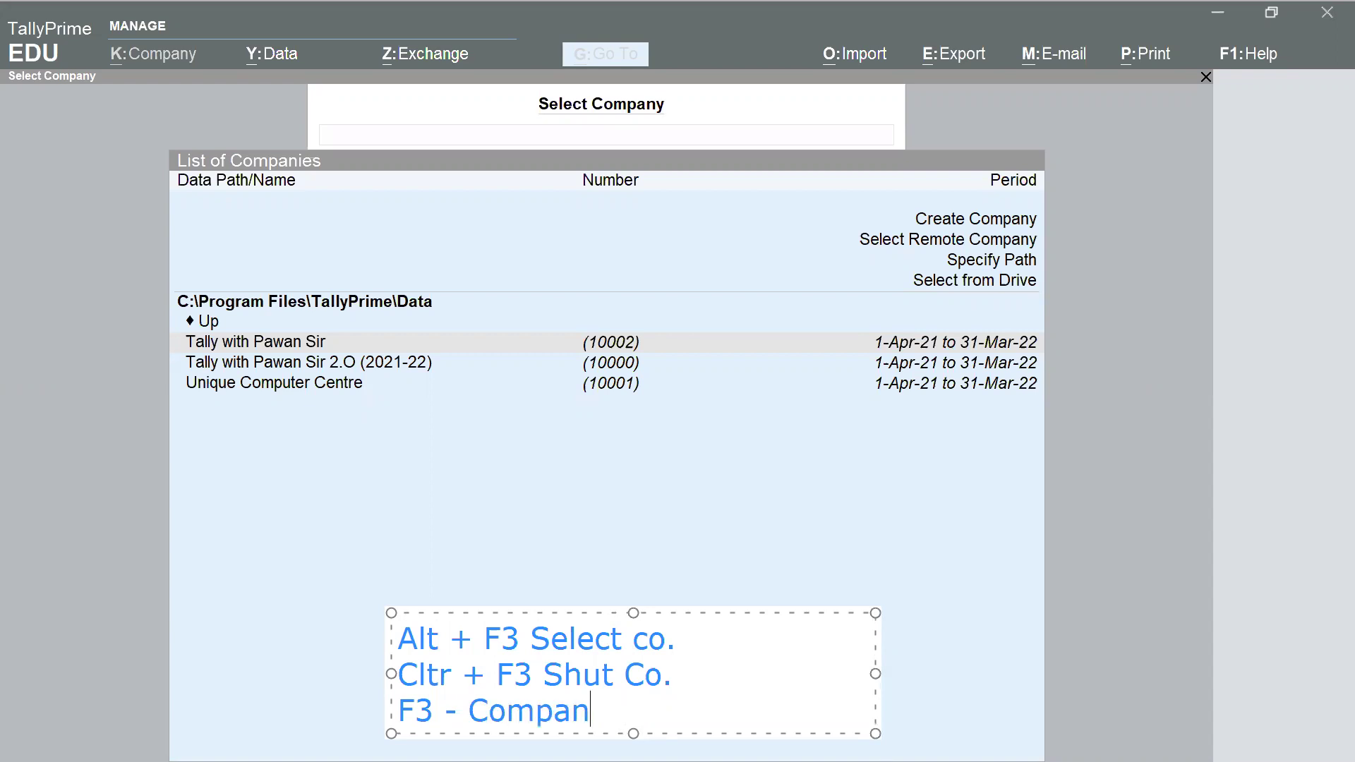
pyautogui.write('y (Cha')
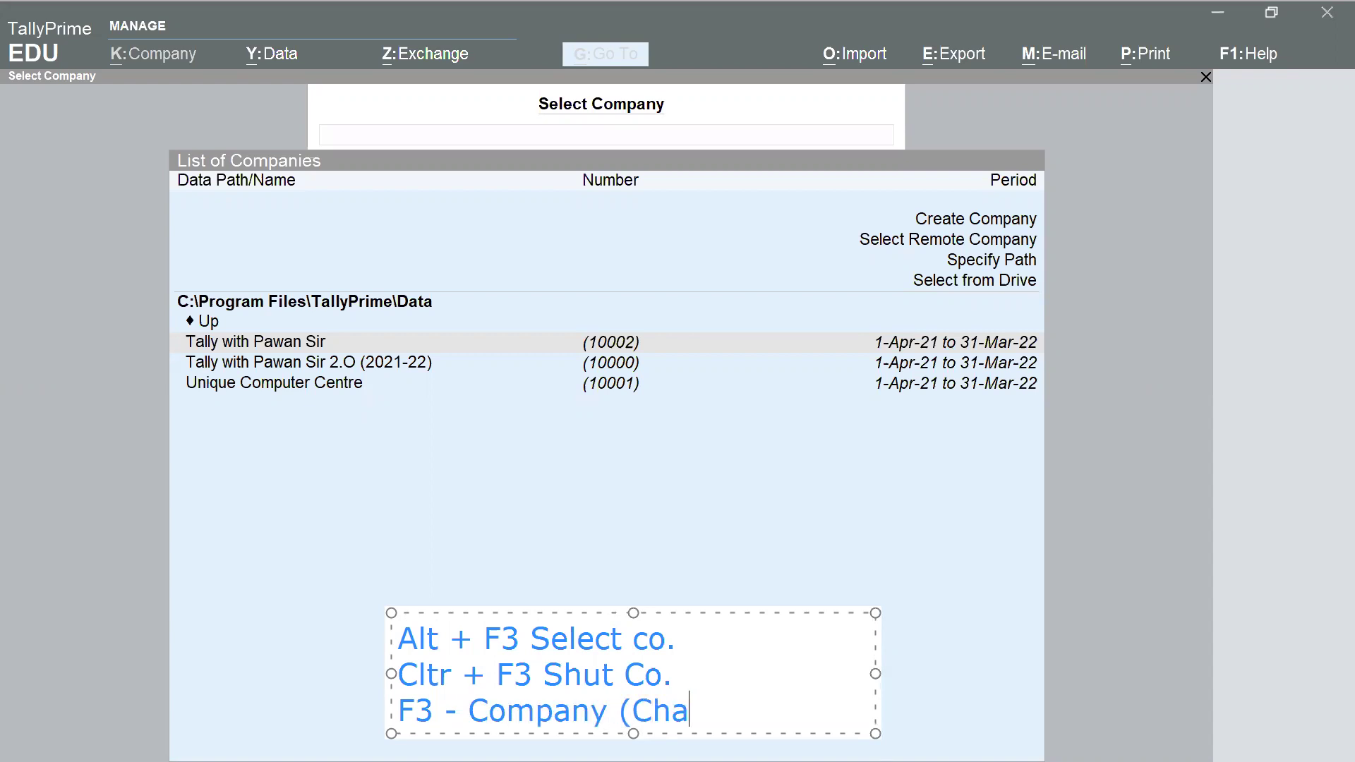
pyautogui.write('nge) to')
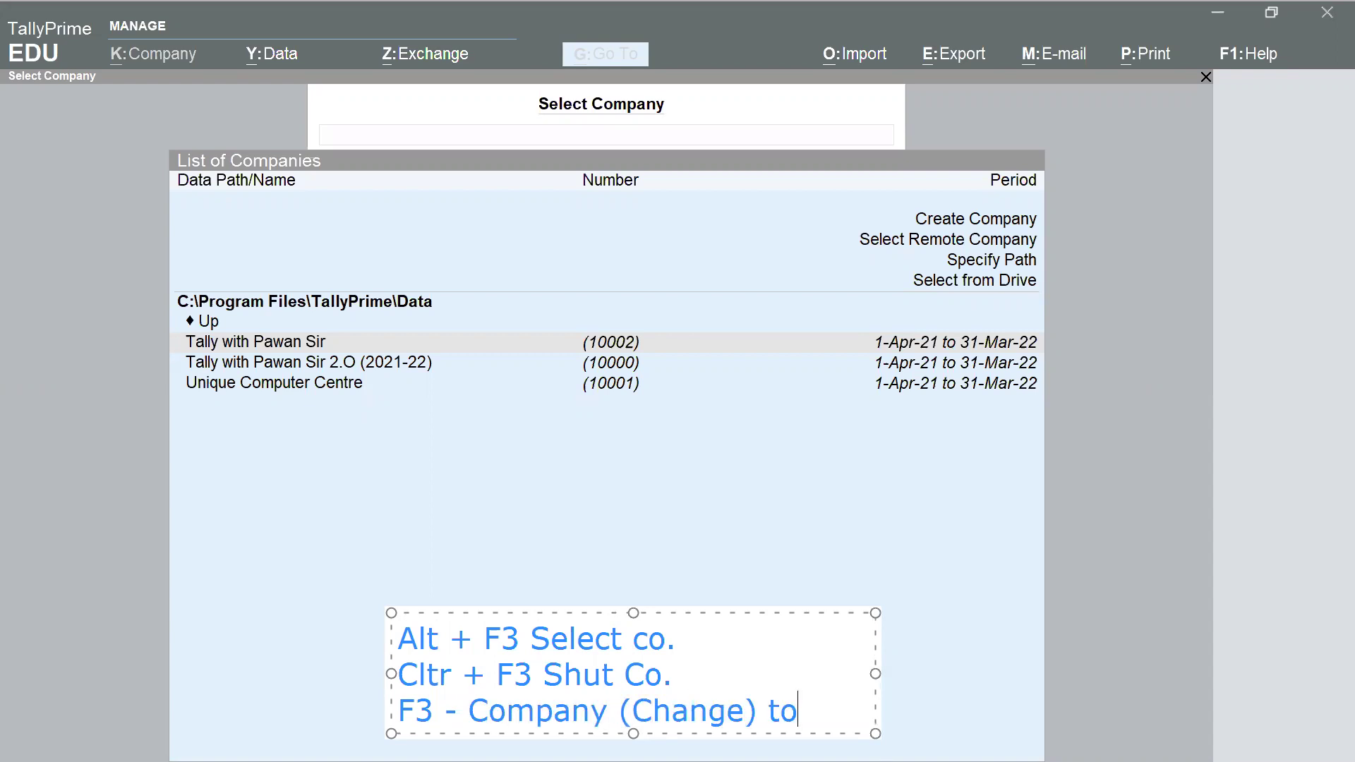
pyautogui.write(' change the ')
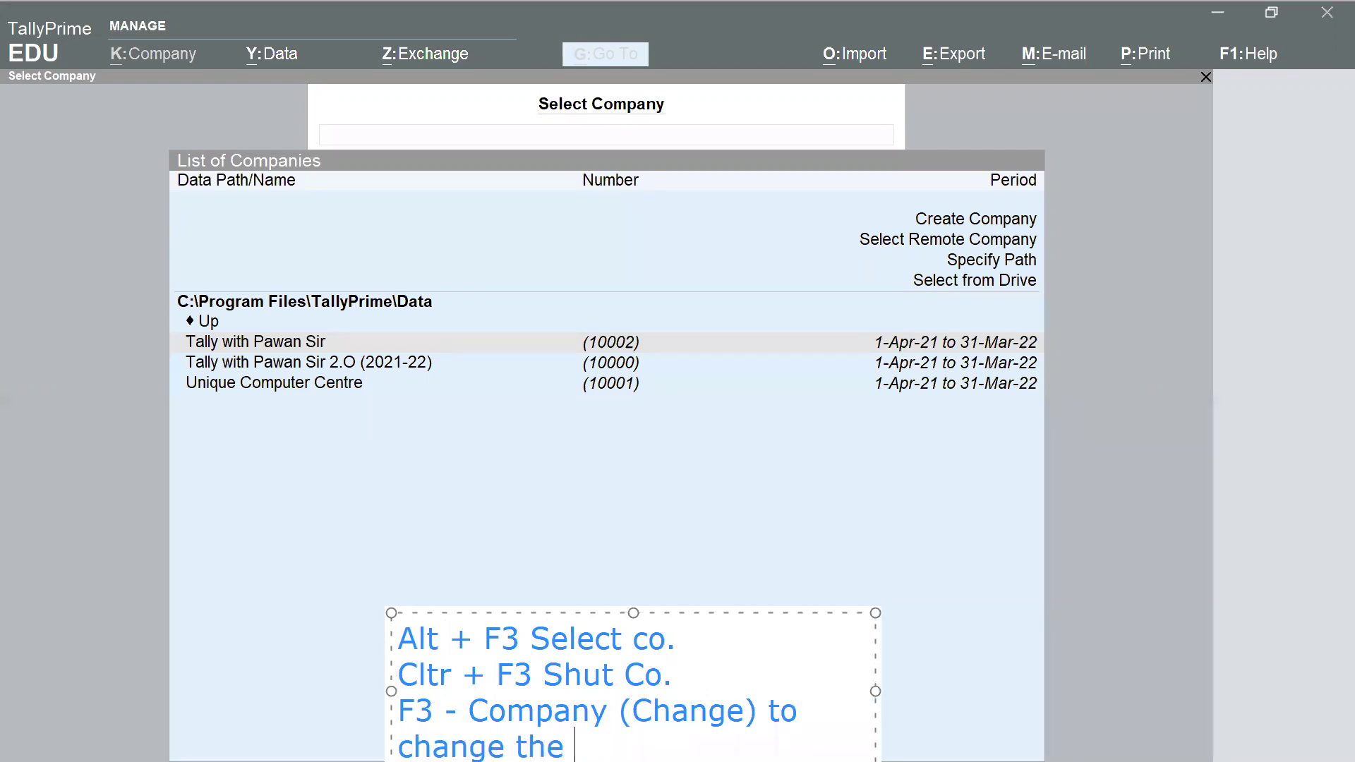
pyautogui.write('current co.')
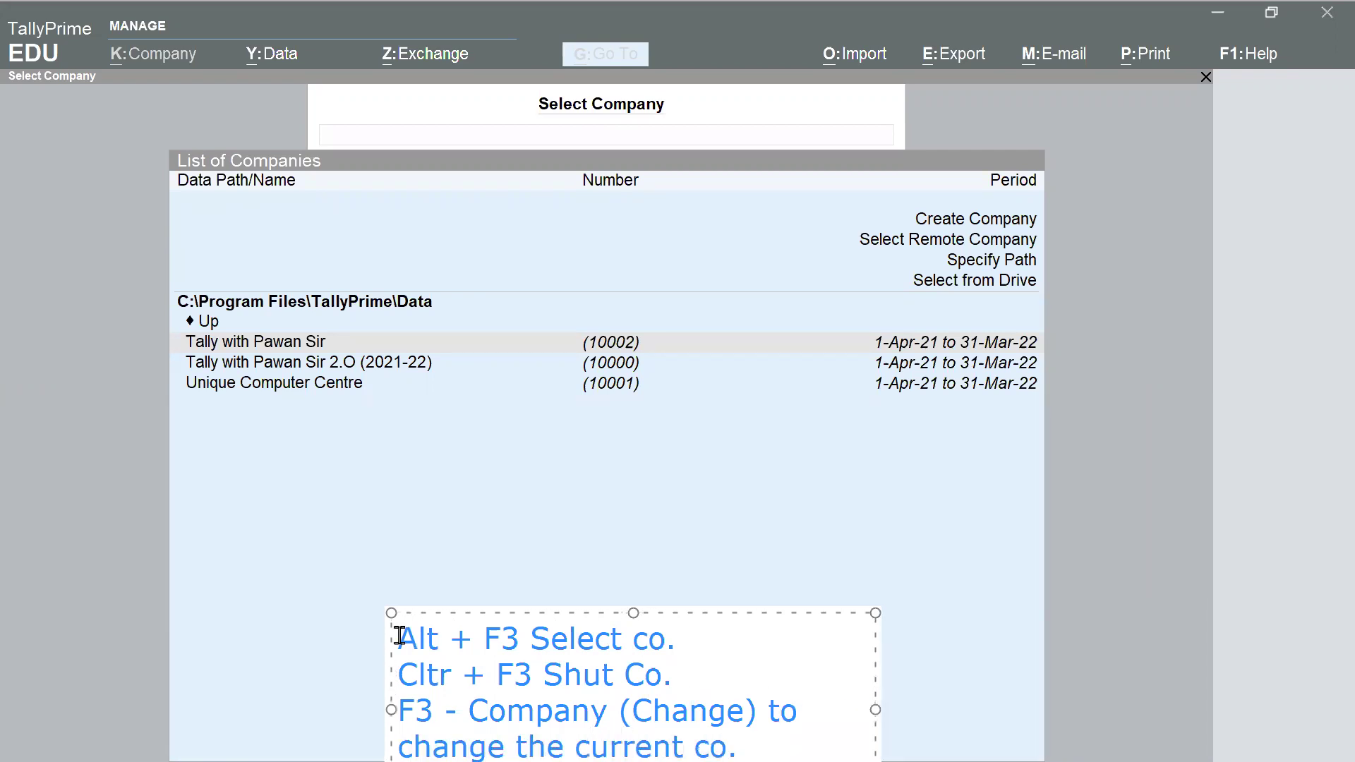
# Step: Reposition the shortcut note just below the list of companies, then clear it from the screen
pyautogui.moveTo(696, 613)
pyautogui.mouseDown()
pyautogui.moveTo(798, 547)
pyautogui.moveTo(876, 450)
pyautogui.mouseUp()
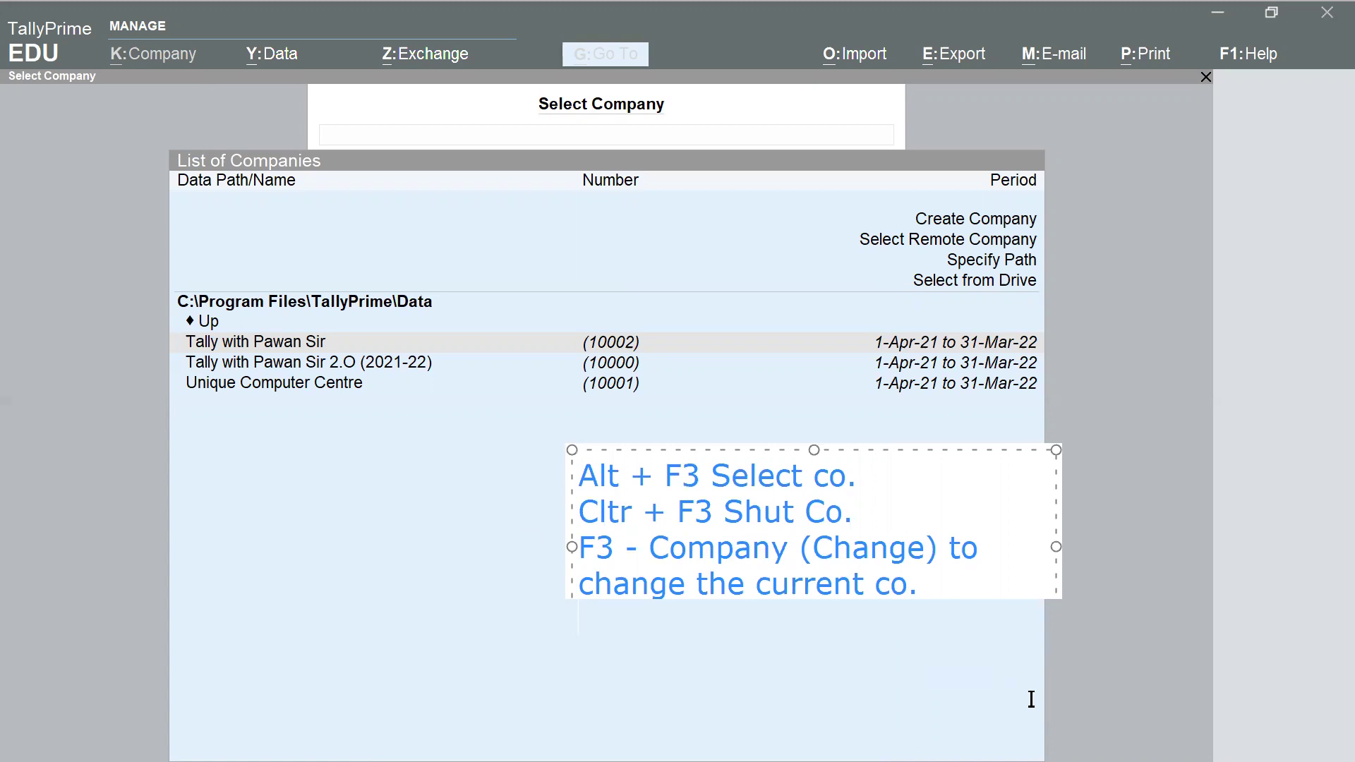
pyautogui.click(1105, 506)
pyautogui.click(1106, 506)
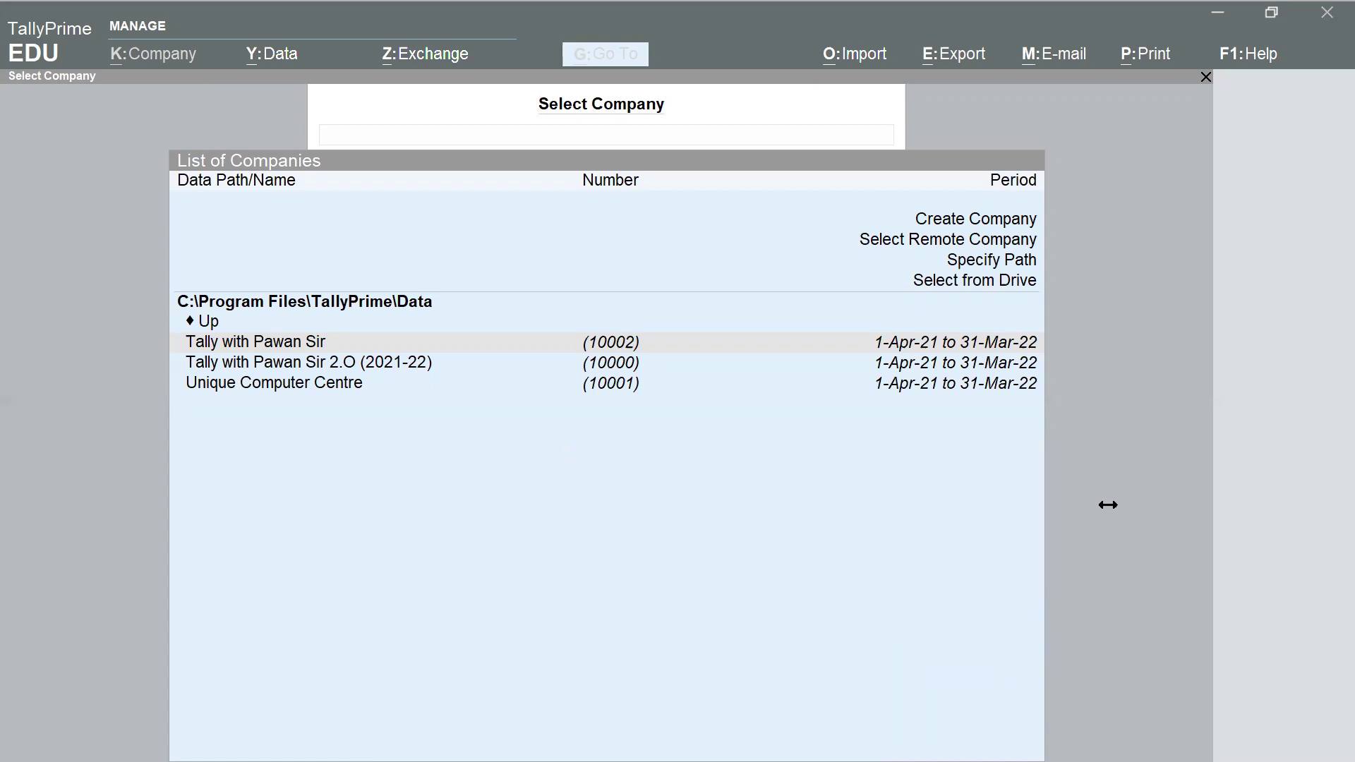
# Step: Leave TallyPrime for the desktop, launch Google Chrome and open YouTube
pyautogui.hotkey('alt', 'Tab')
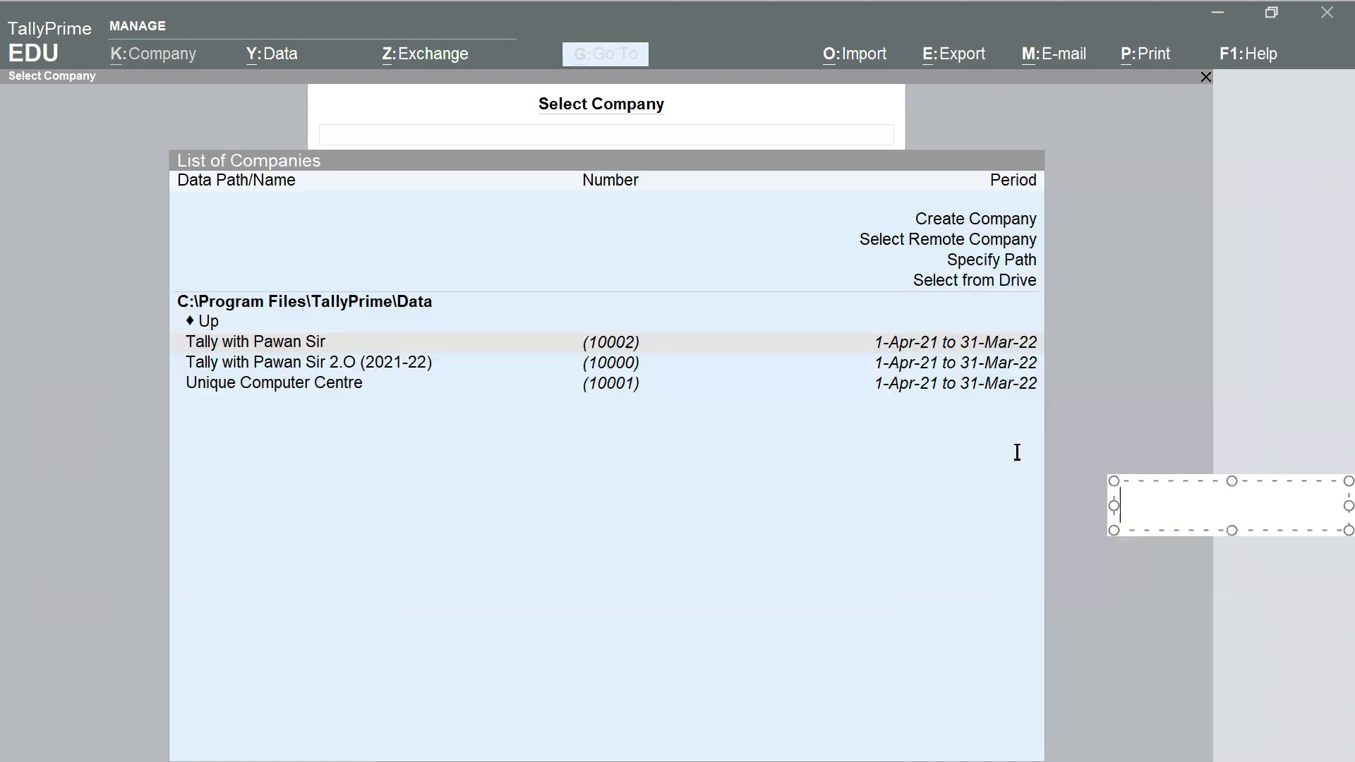
pyautogui.press('super+d')
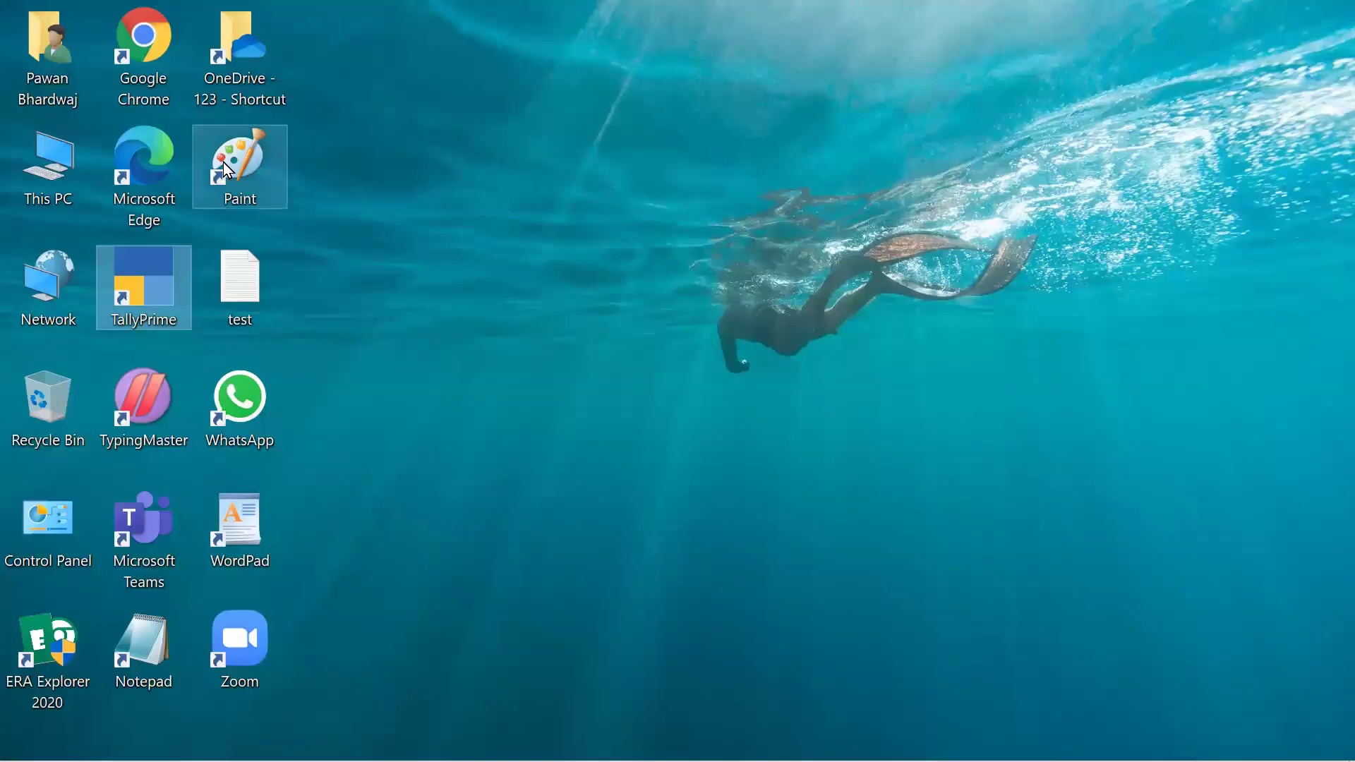
pyautogui.doubleClick(163, 47)
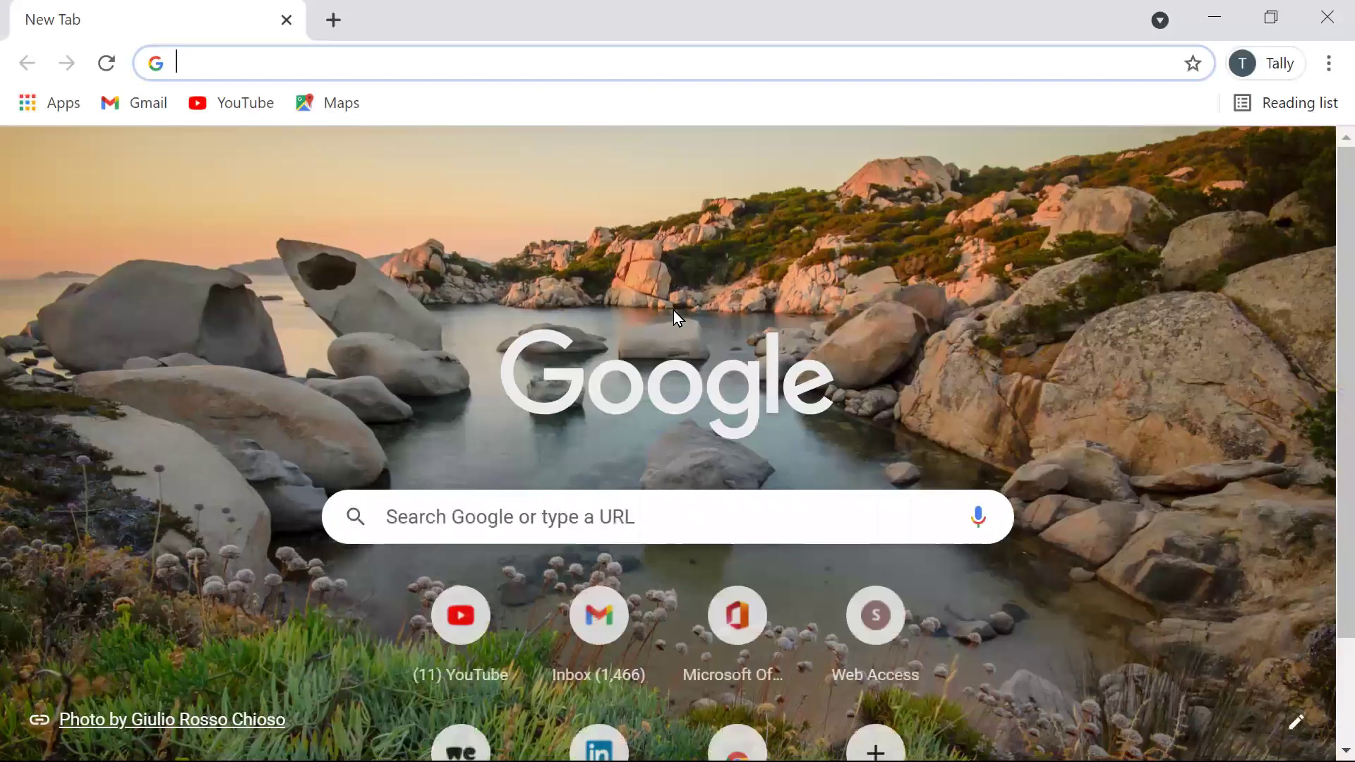
pyautogui.click(461, 615)
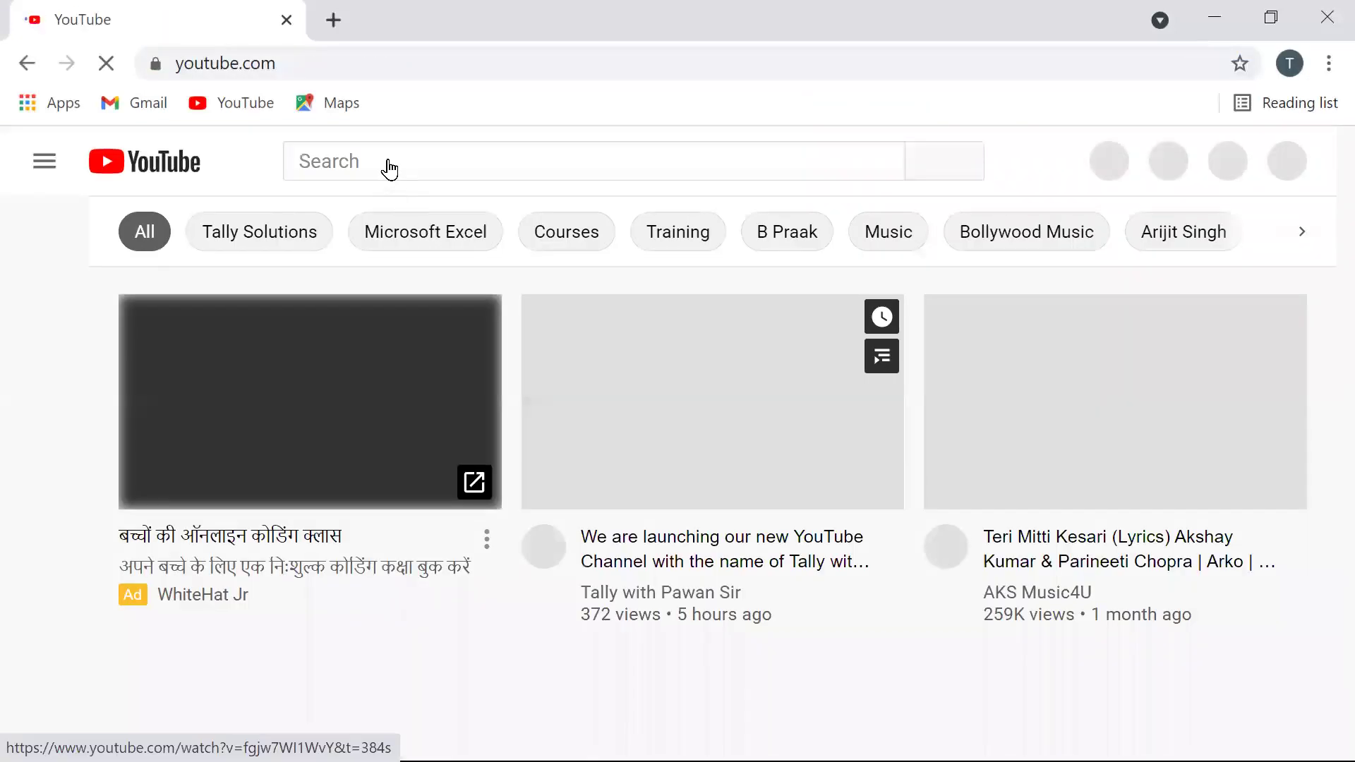
# Step: Search YouTube for "tally with pawan sir" and look through the channel's latest videos in the results
pyautogui.click(380, 161)
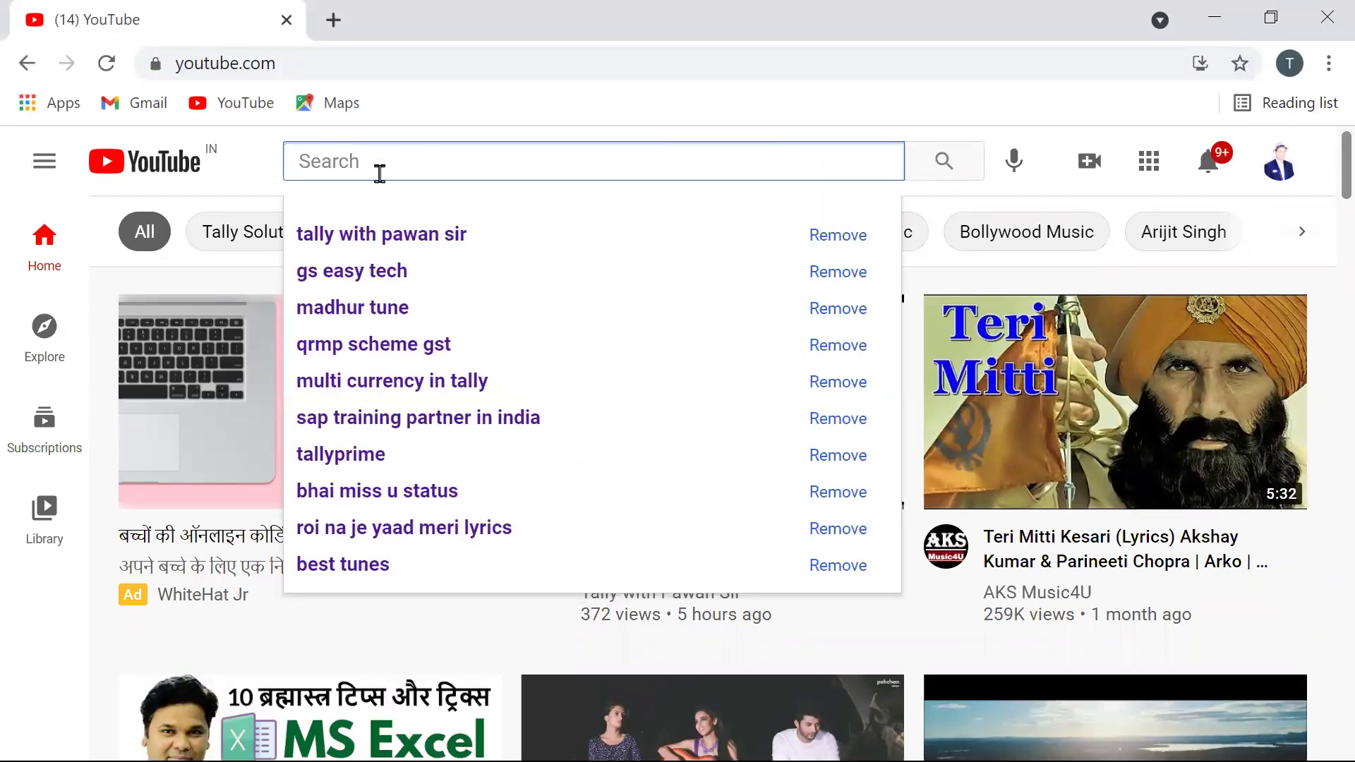
pyautogui.click(463, 235)
pyautogui.scroll(-8, 602, 444)
pyautogui.scroll(-3, 601, 445)
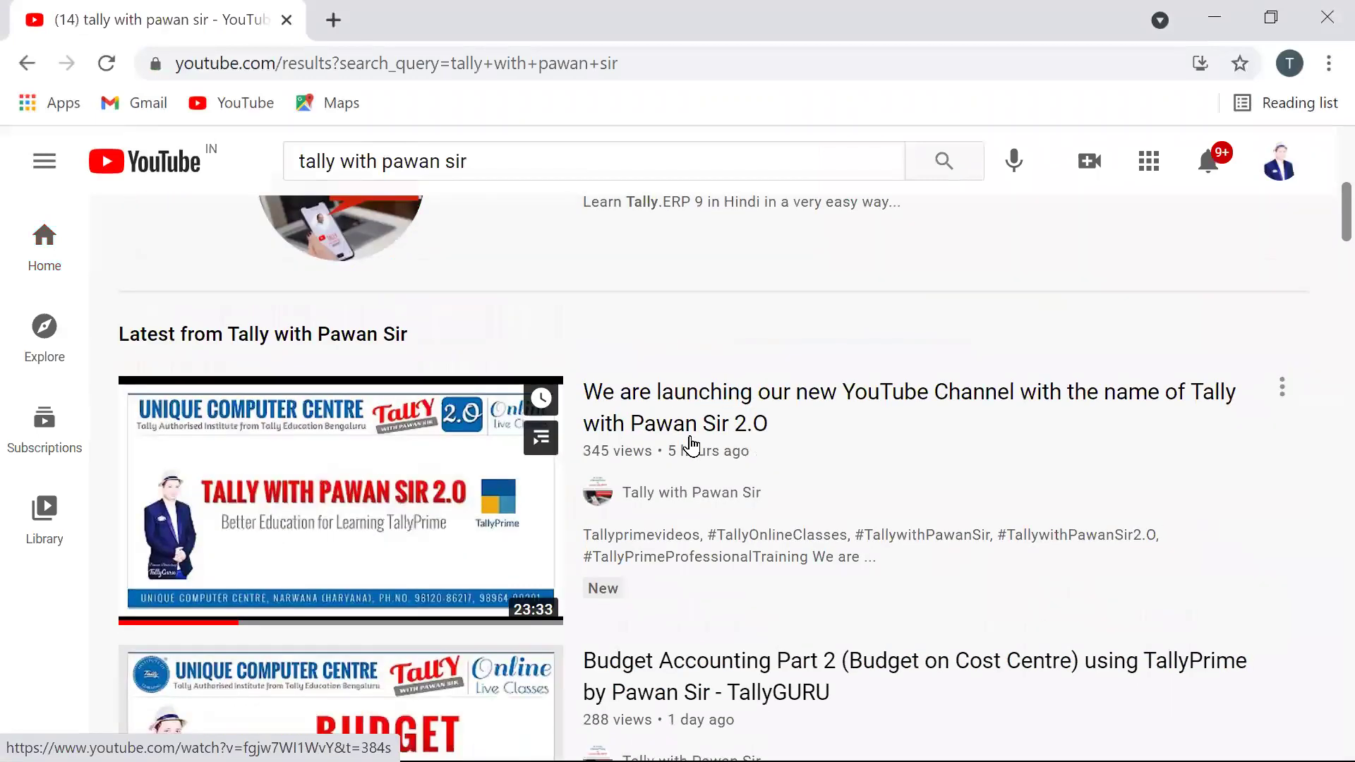
pyautogui.scroll(-2, 807, 469)
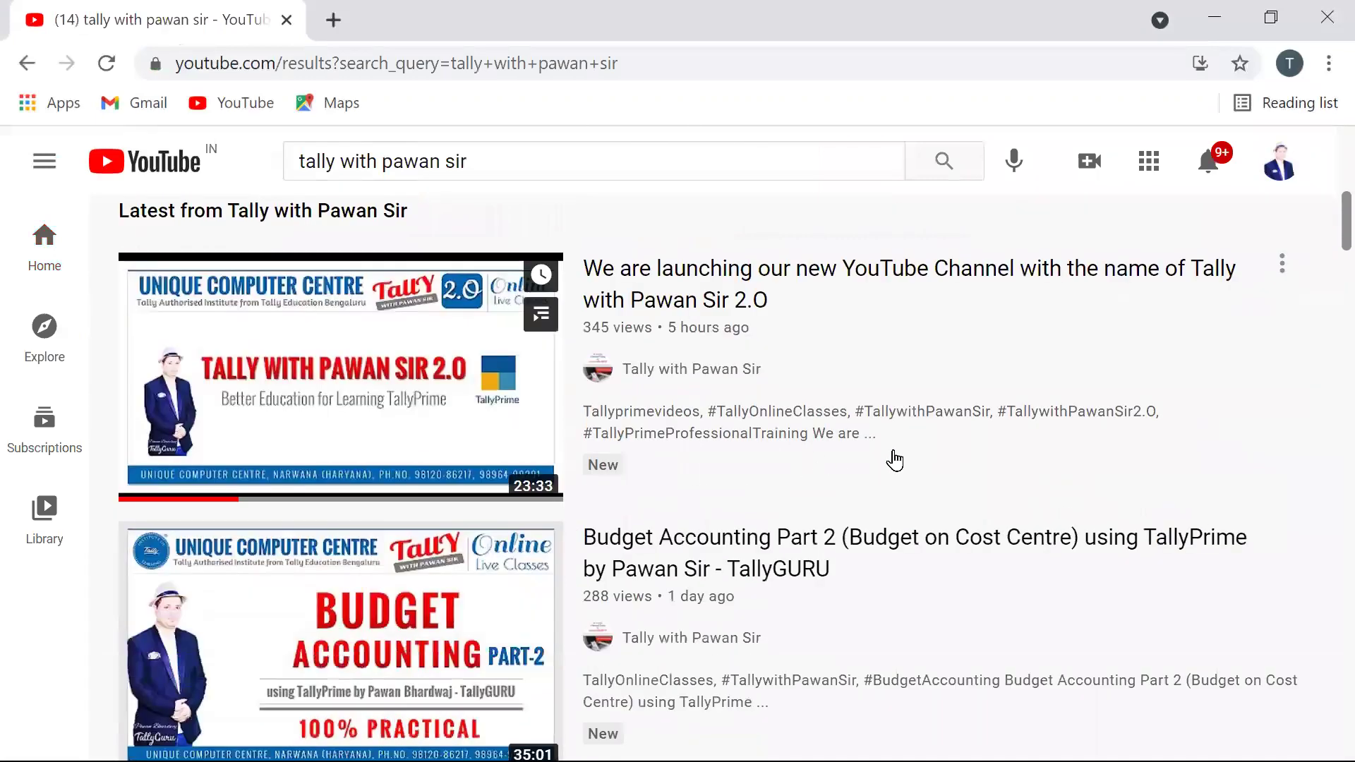
pyautogui.scroll(9, 894, 459)
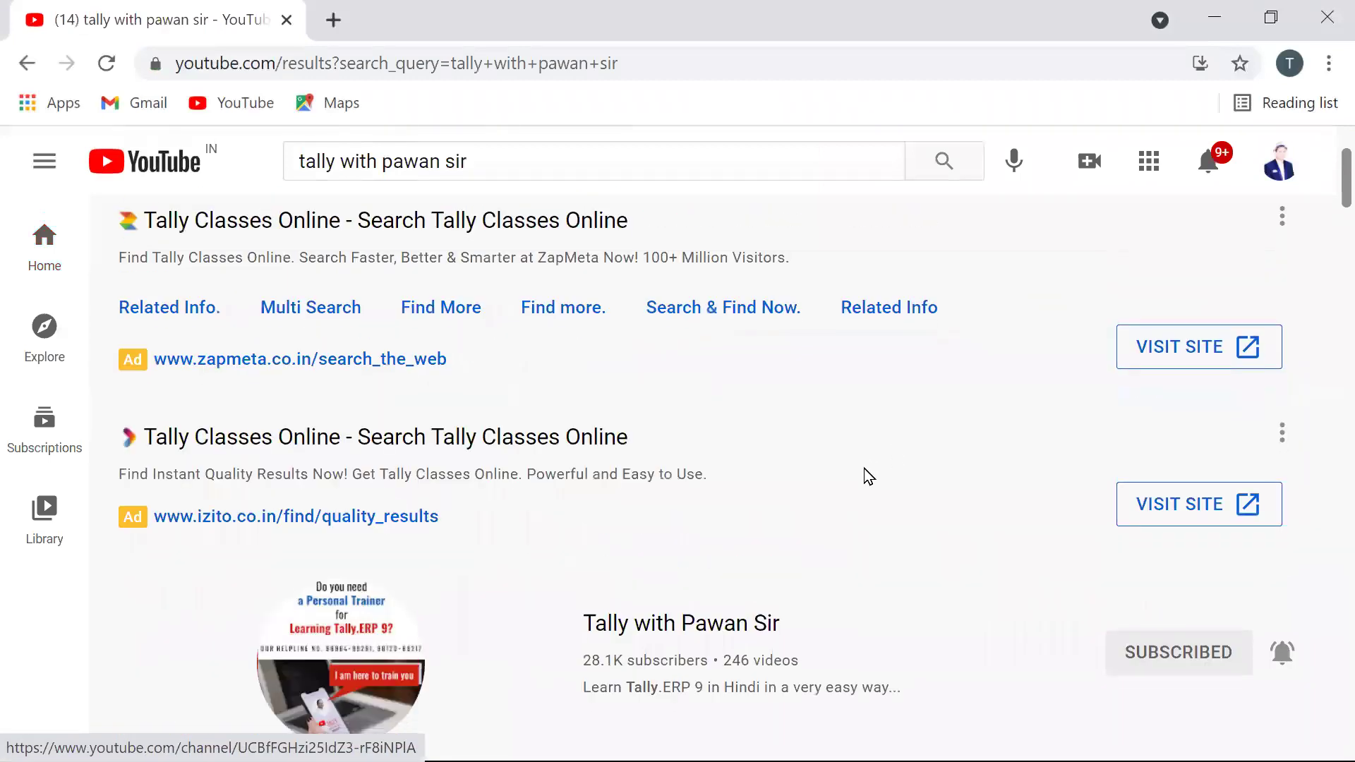
pyautogui.scroll(-1, 776, 494)
# Step: Extend the YouTube search to "tally with pawan sir 2.O" and run it
pyautogui.click(551, 163)
pyautogui.click(552, 165)
pyautogui.write('0')
pyautogui.press('BackSpace')
pyautogui.write('2.0')
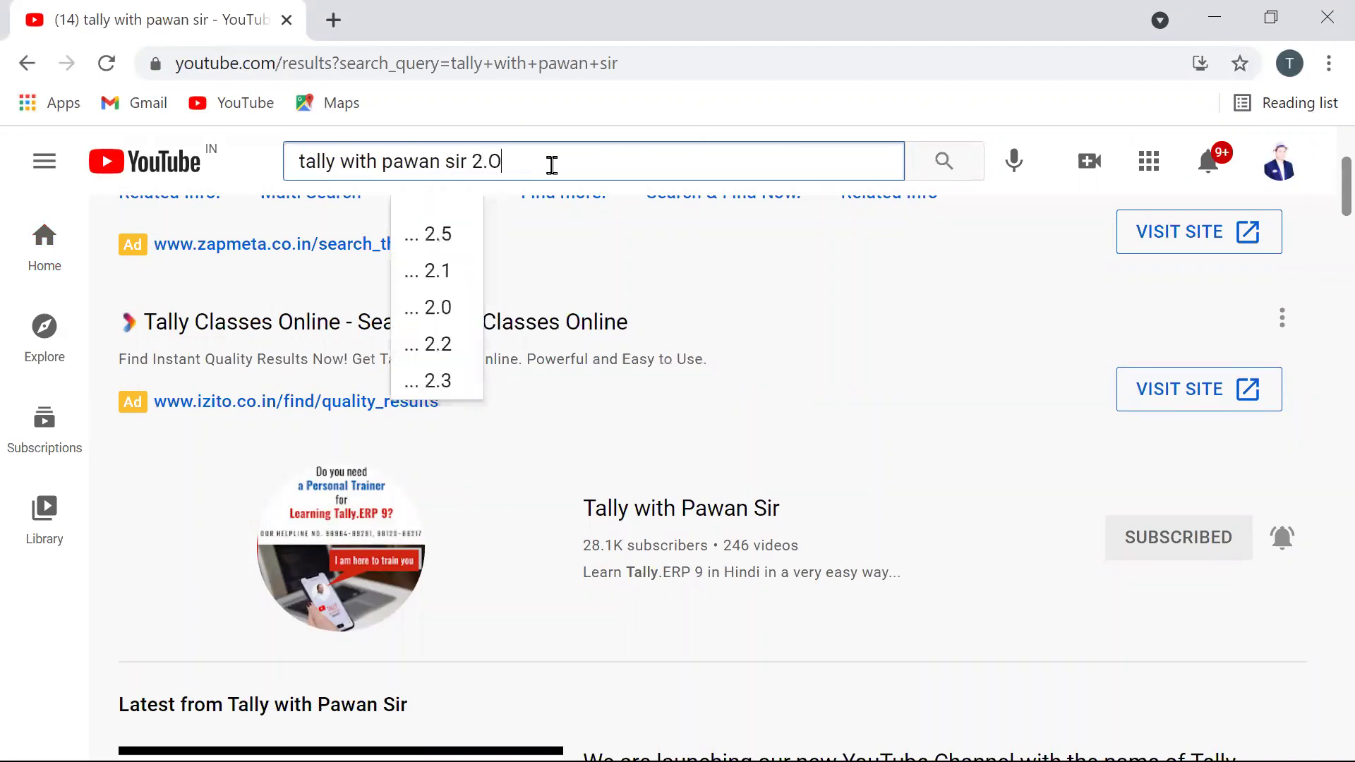
pyautogui.press('Return')
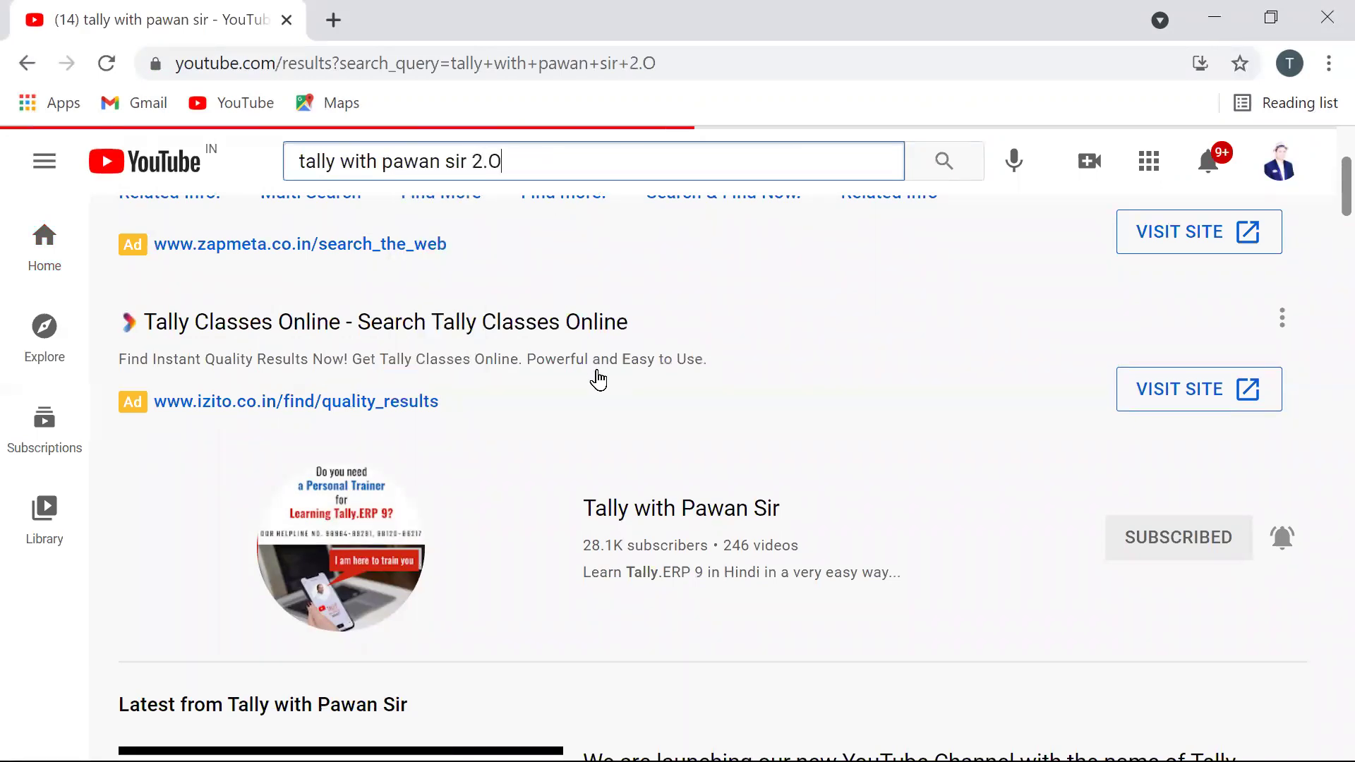
# Step: Find and open the video "Tally with Pawan Sir 2.O-Online Training Institute for Providing Professional Training of TallyPrime" in the results
pyautogui.scroll(-2, 778, 431)
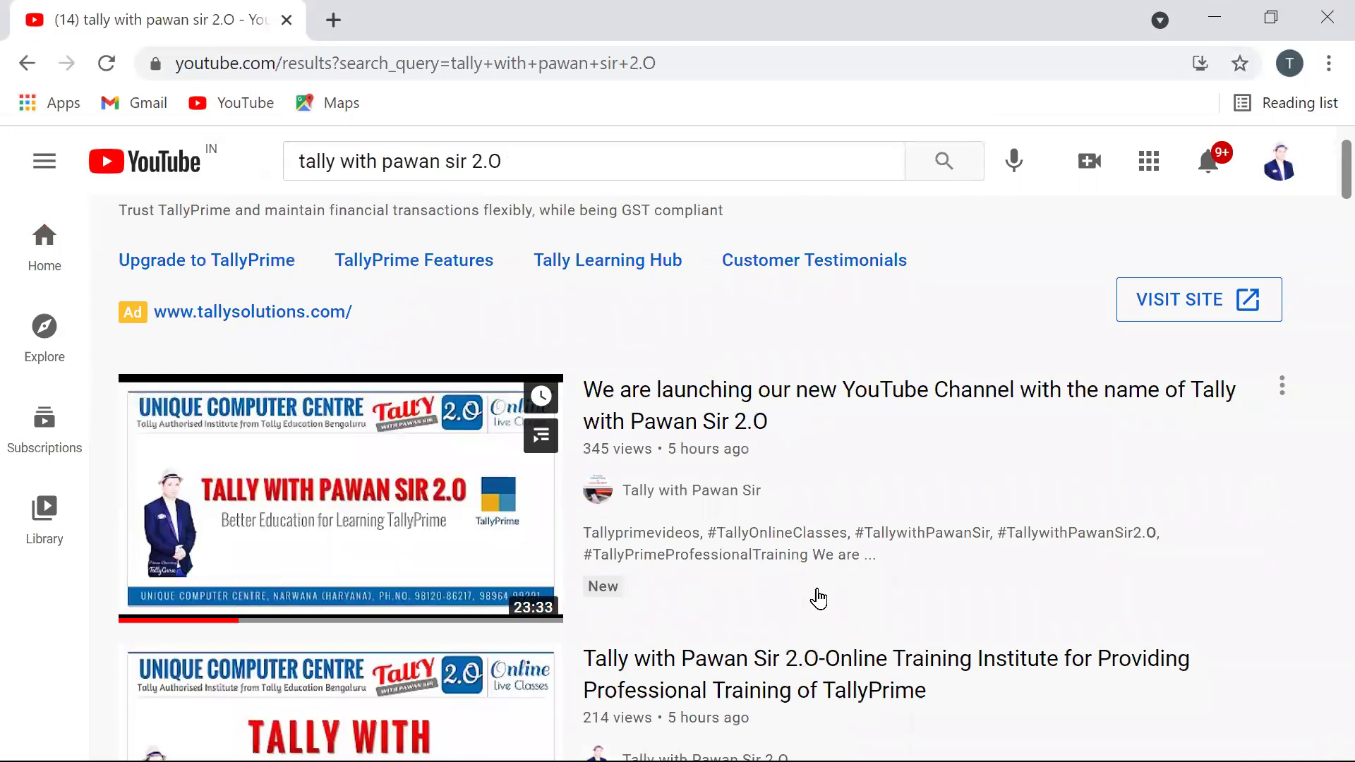
pyautogui.scroll(-4, 818, 599)
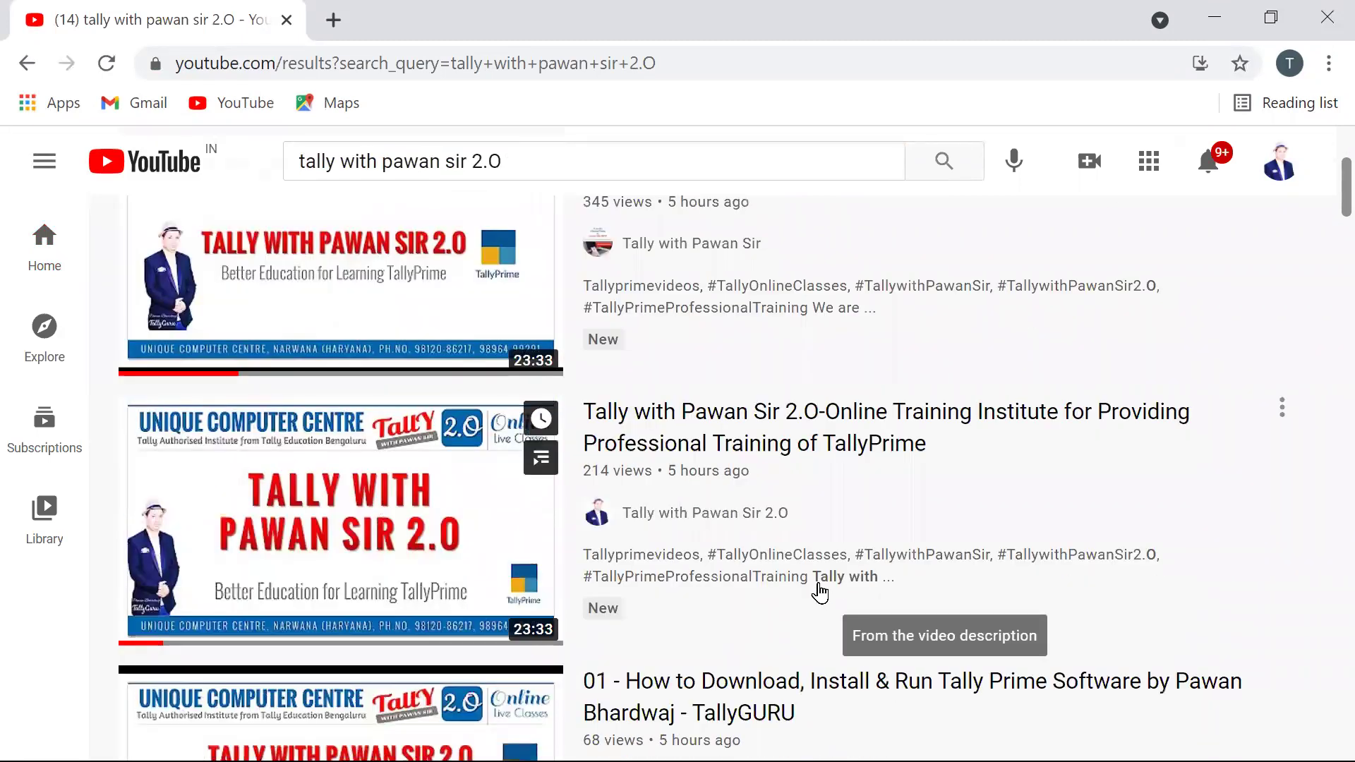
pyautogui.scroll(-2, 818, 593)
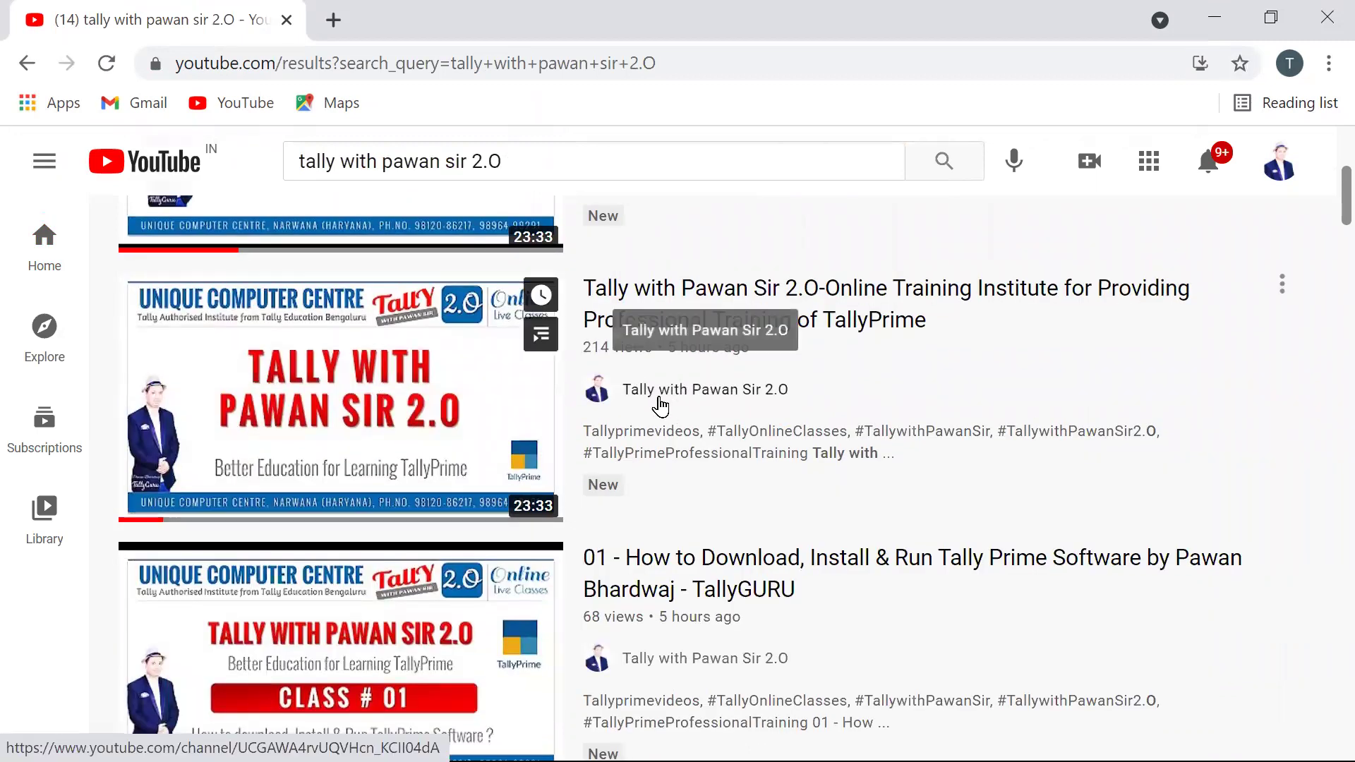
pyautogui.click(818, 279)
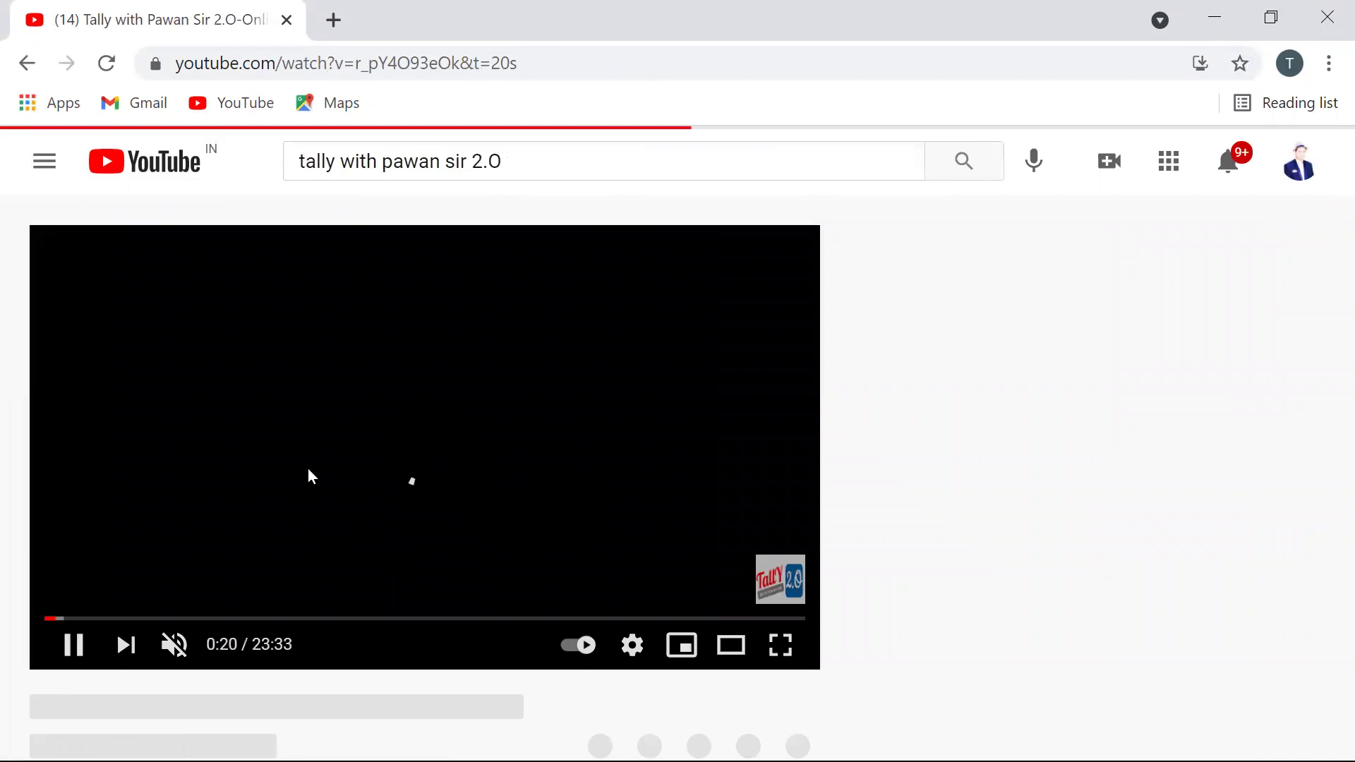
# Step: Go from the video to the Tally with Pawan Sir 2.O channel page and look over its uploads
pyautogui.scroll(-4, 290, 554)
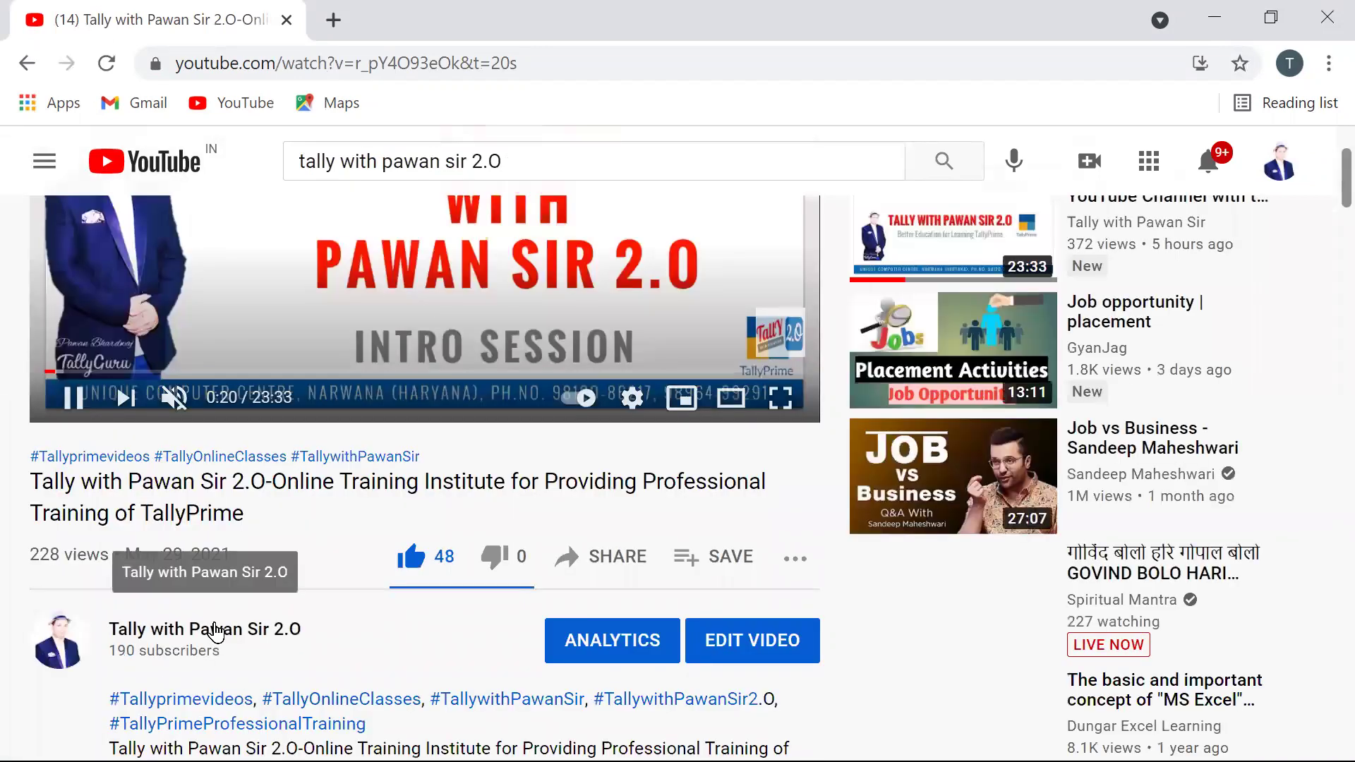
pyautogui.click(206, 628)
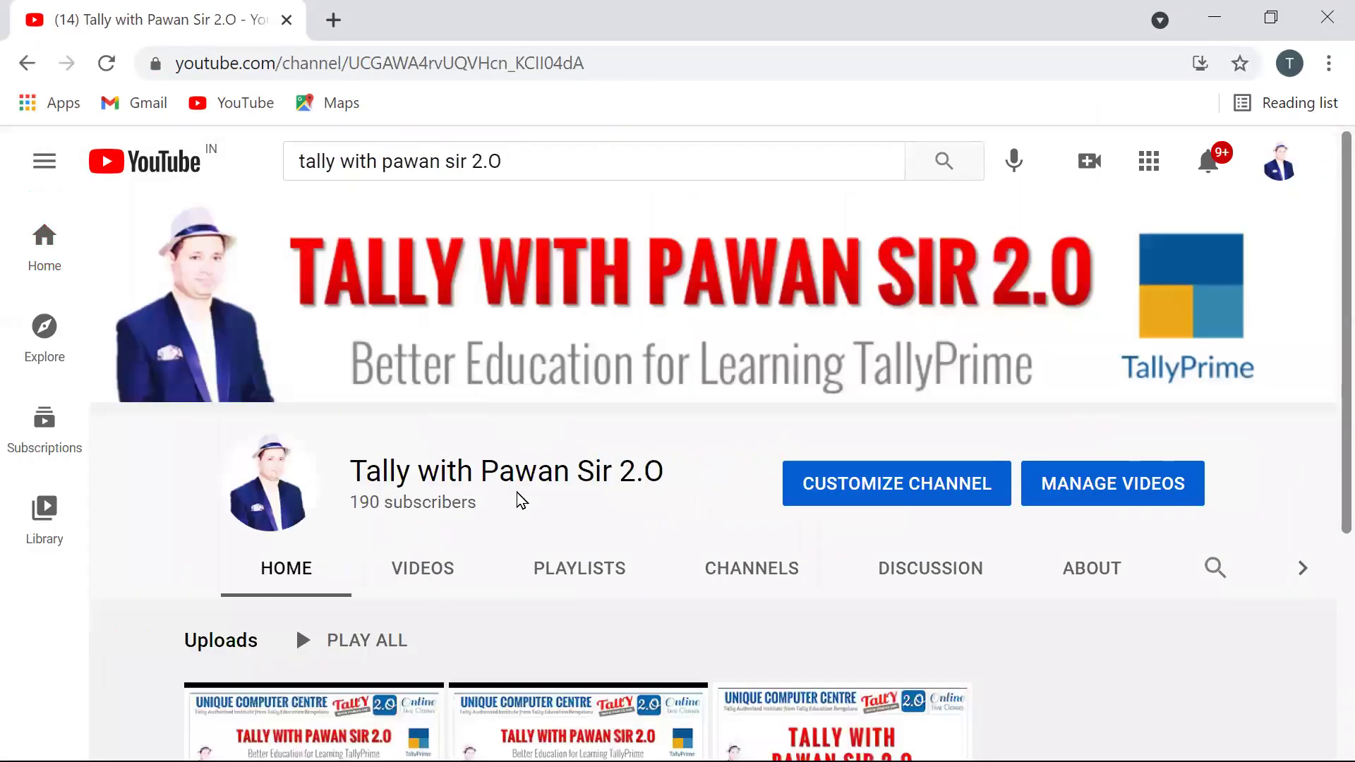
pyautogui.scroll(-3, 534, 501)
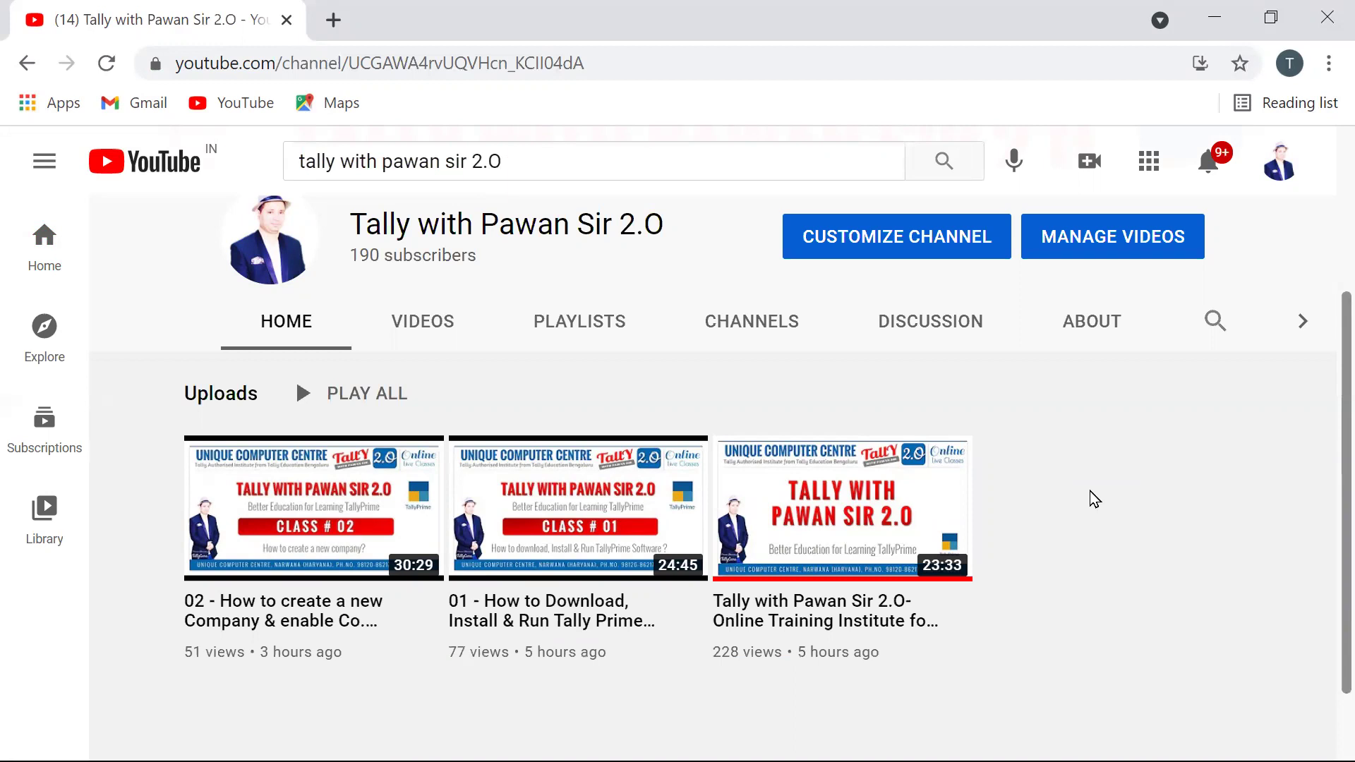
pyautogui.scroll(1, 497, 308)
pyautogui.scroll(2, 496, 308)
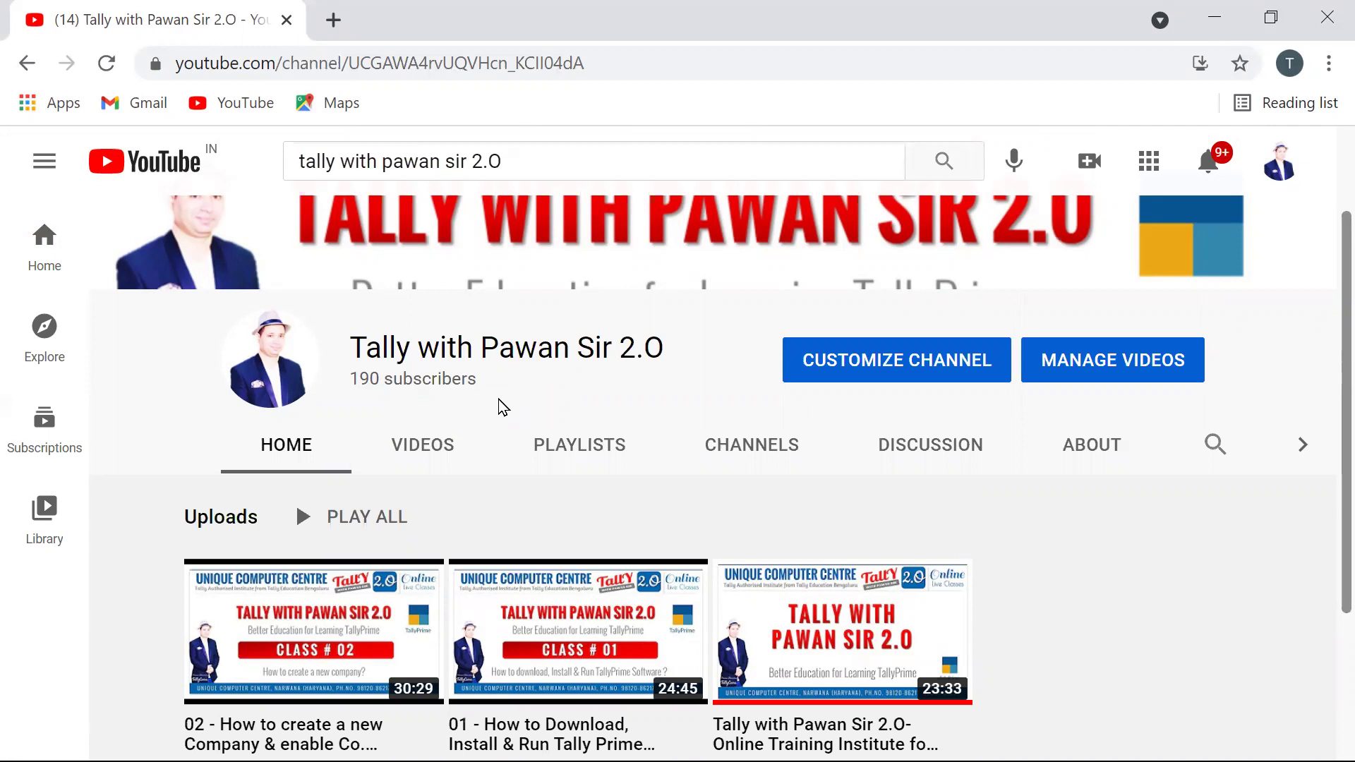
pyautogui.scroll(2, 502, 408)
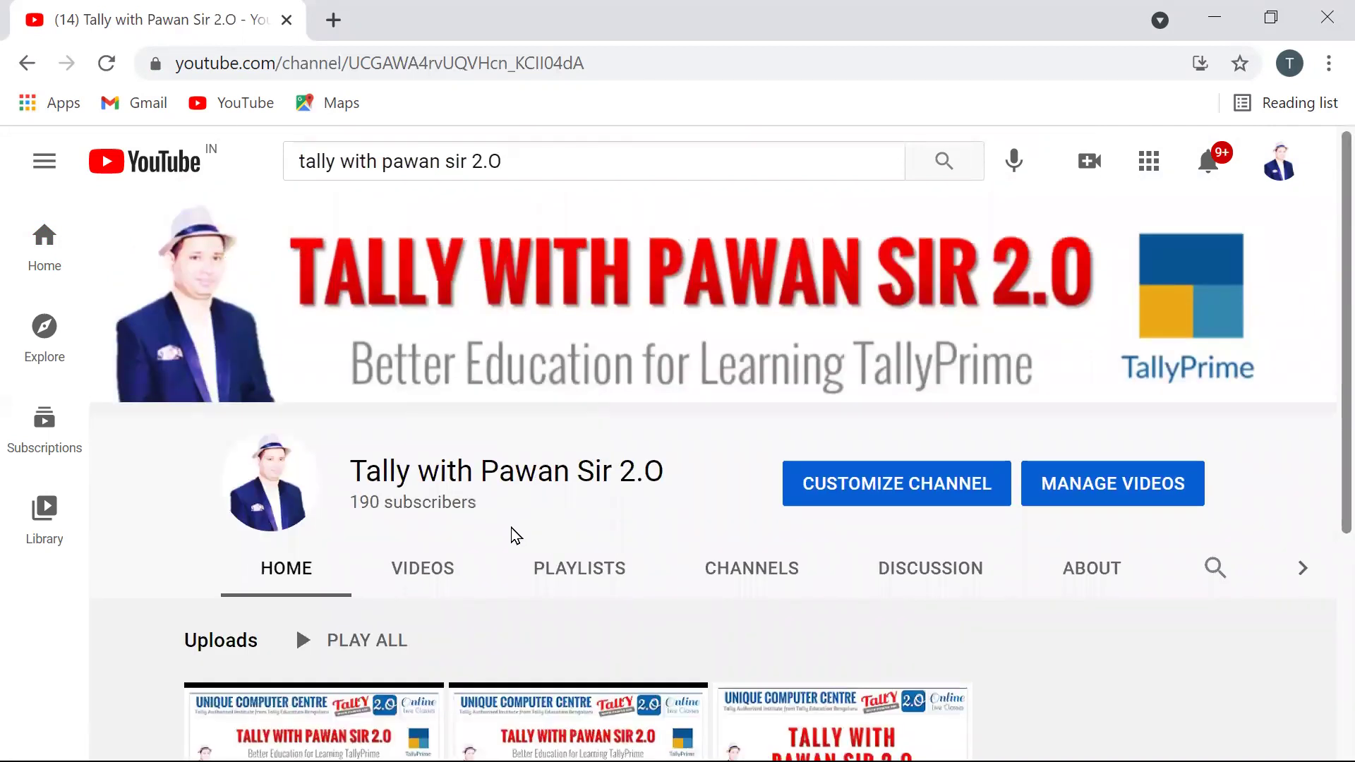